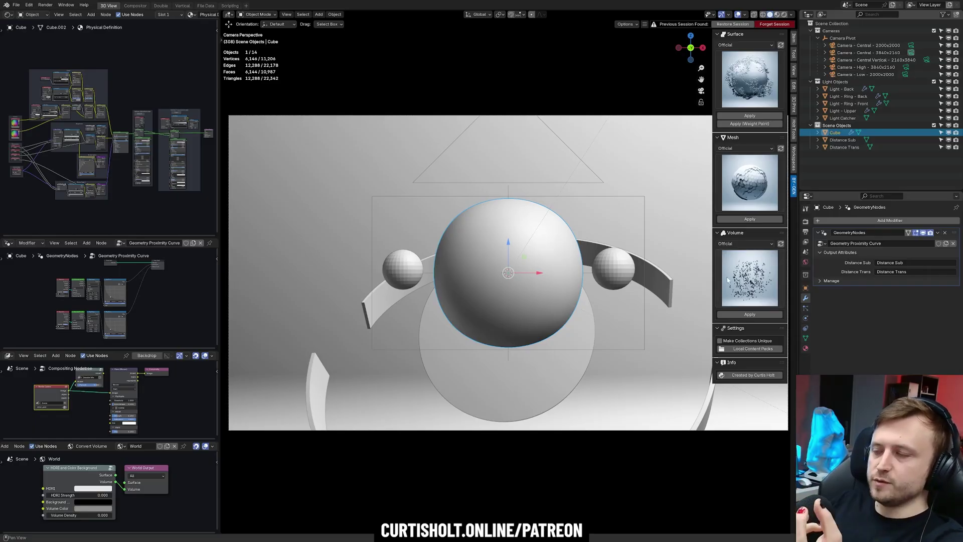
- Choose (S) Mesh Deformation as the mesh effect in the BY-GEN add-on
{"action": "middle_click_drag", "start_coordinate": [702, 202], "coordinate": [676, 208]}
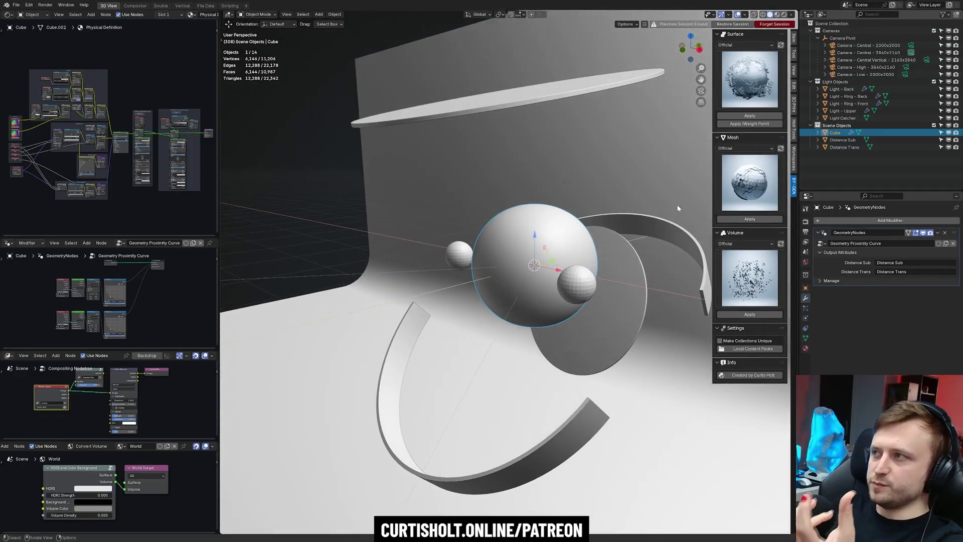
{"action": "left_click", "coordinate": [730, 204]}
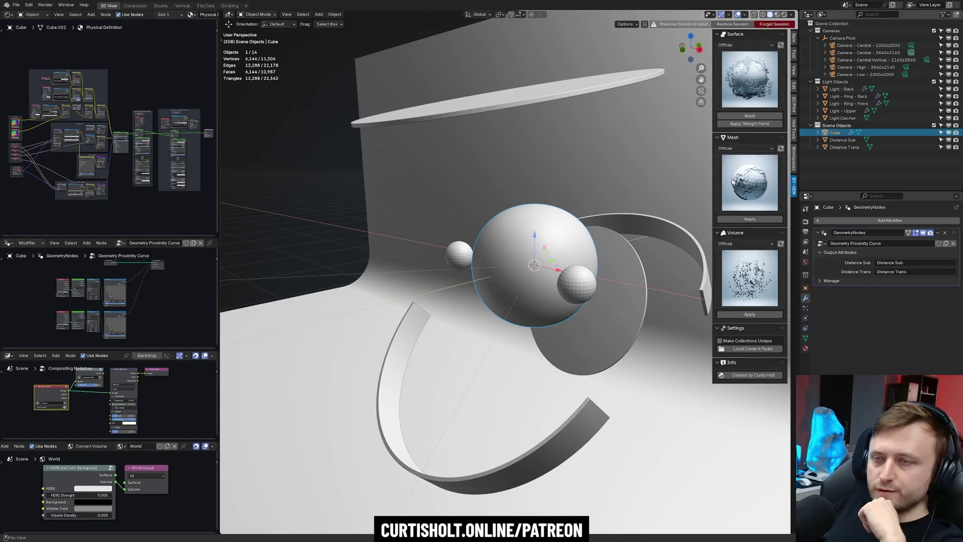
{"action": "left_click", "coordinate": [758, 96]}
{"action": "left_click", "coordinate": [753, 183]}
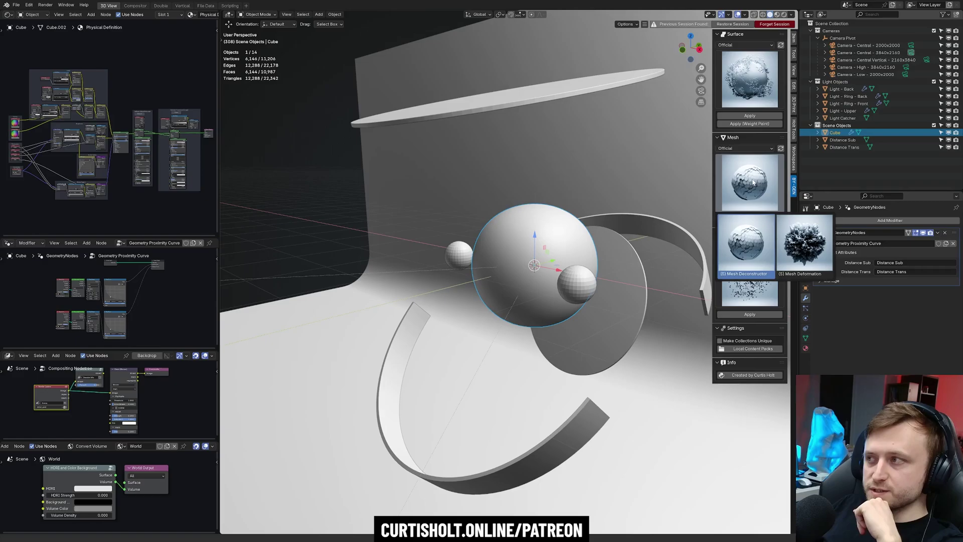
{"action": "left_click", "coordinate": [804, 244]}
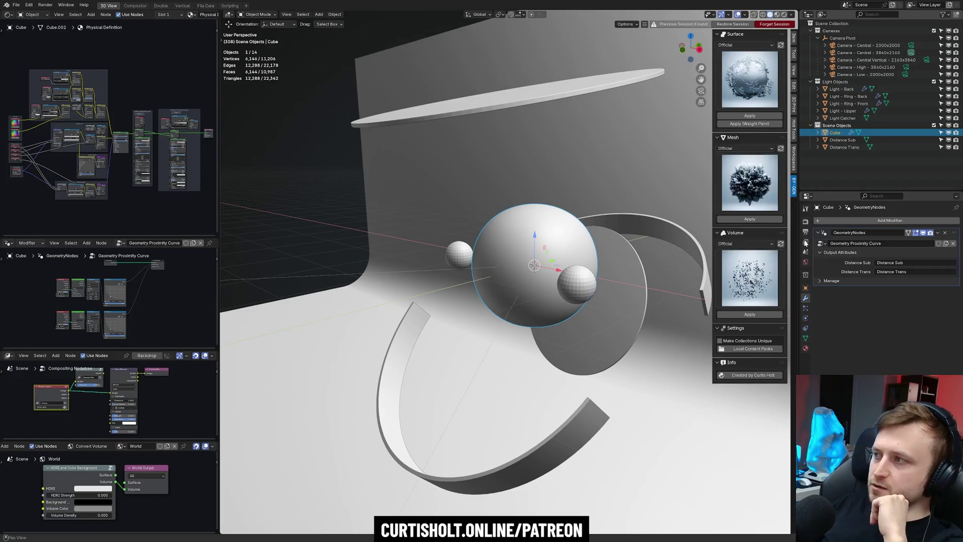
- Remove the Geometry Proximity Curve modifier from the cube and try to apply the (S) Mesh Deformation effect
{"action": "middle_click_drag", "start_coordinate": [669, 209], "coordinate": [559, 231]}
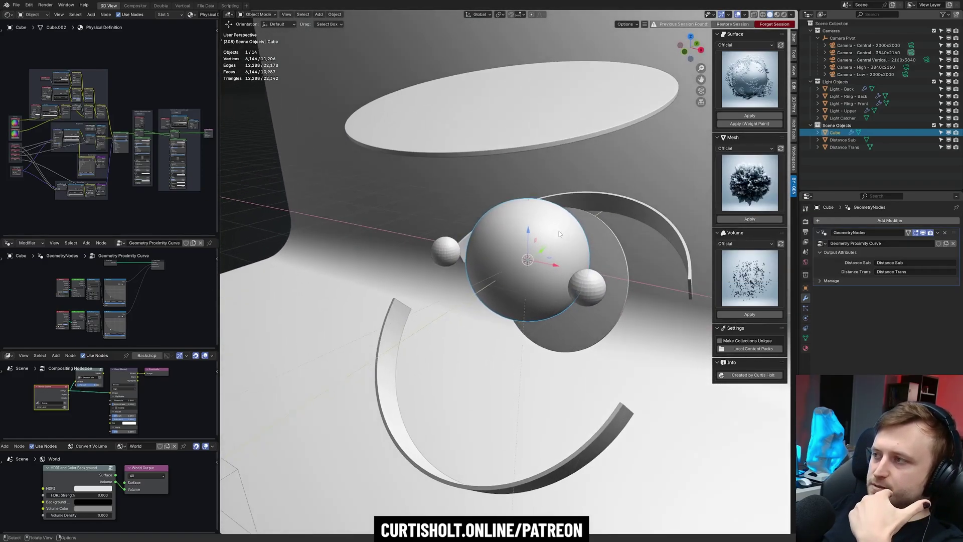
{"action": "left_click", "coordinate": [945, 233]}
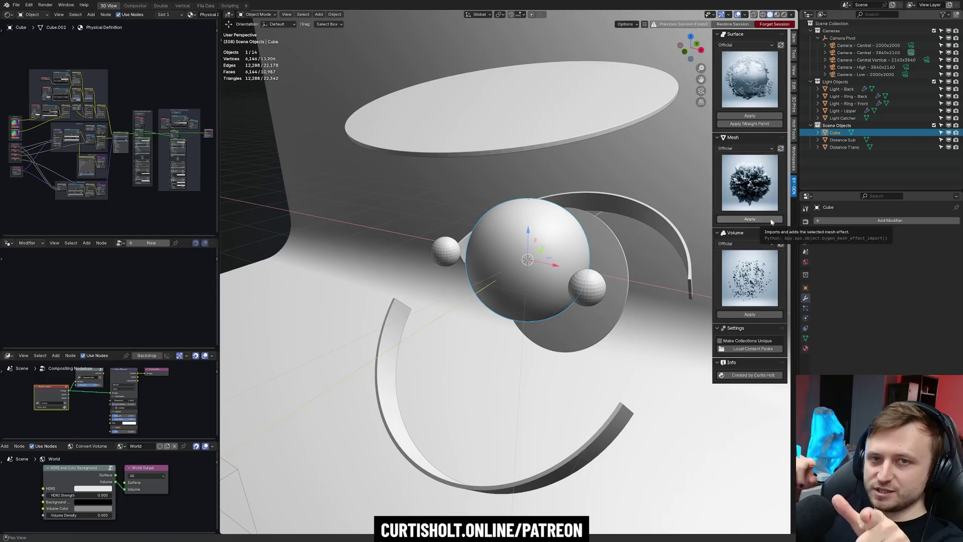
{"action": "left_click", "coordinate": [768, 219]}
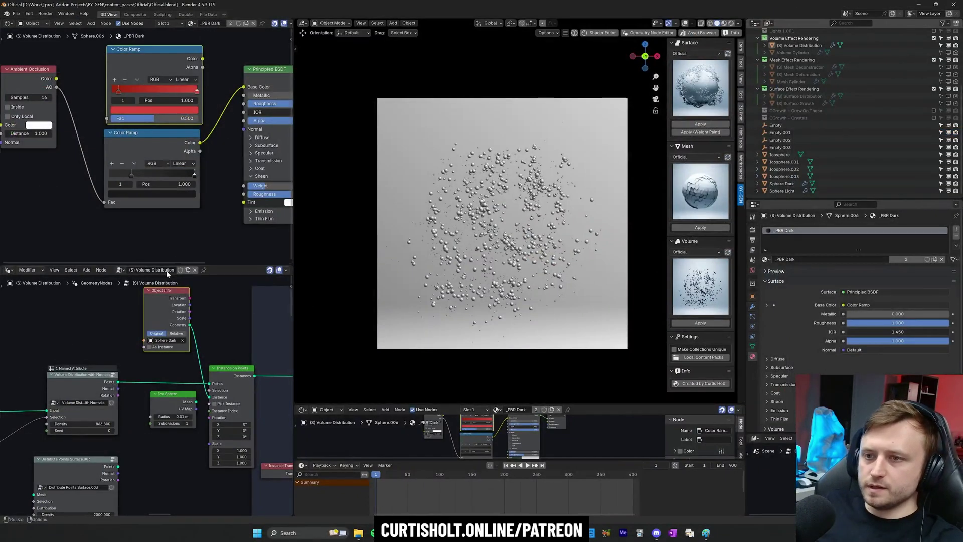
- In Official.blend, exclude the Volume Effect Rendering collection and show the (S) Mesh Deformation object's modifiers in rendered shading
{"action": "scroll", "coordinate": [146, 395], "scroll_direction": "down", "scroll_amount": 3}
{"action": "key", "text": "z"}
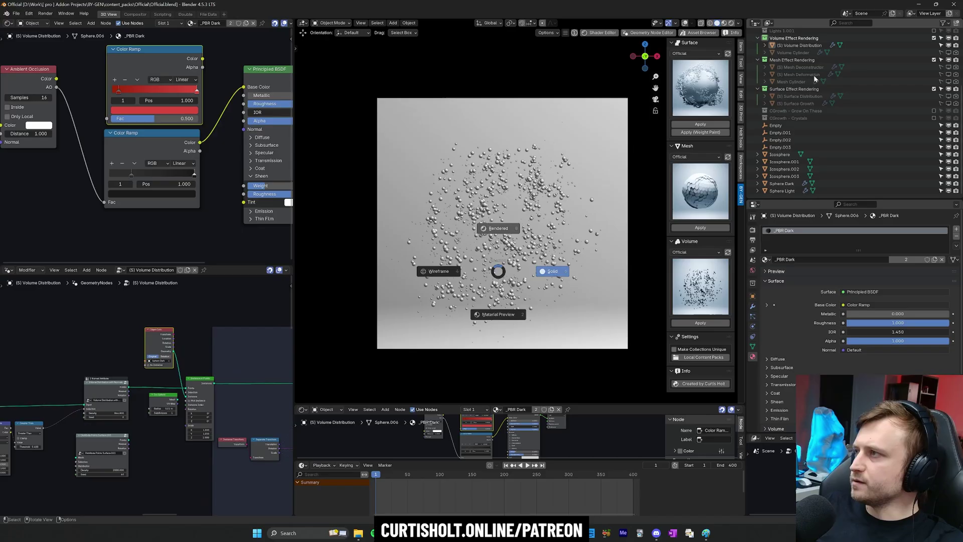
{"action": "left_click", "coordinate": [934, 83]}
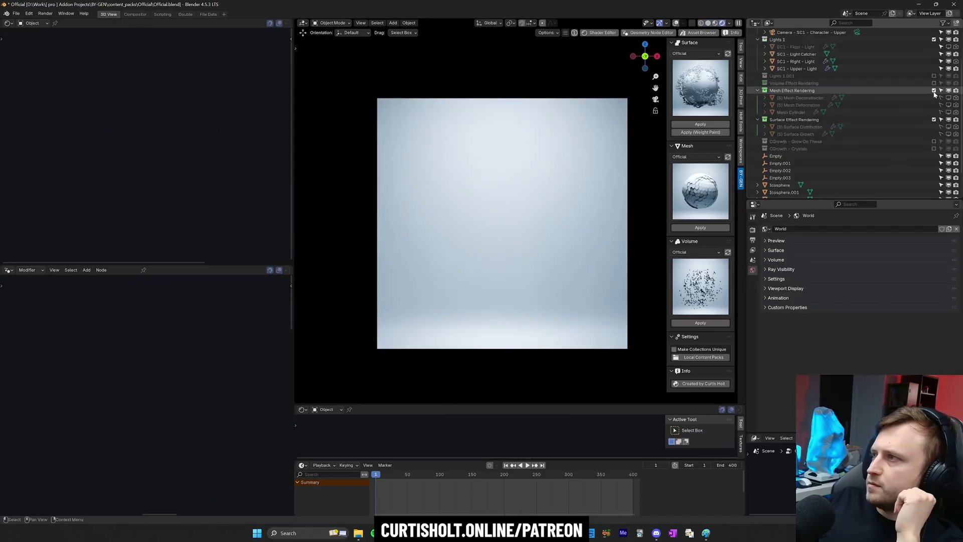
{"action": "left_click", "coordinate": [818, 105]}
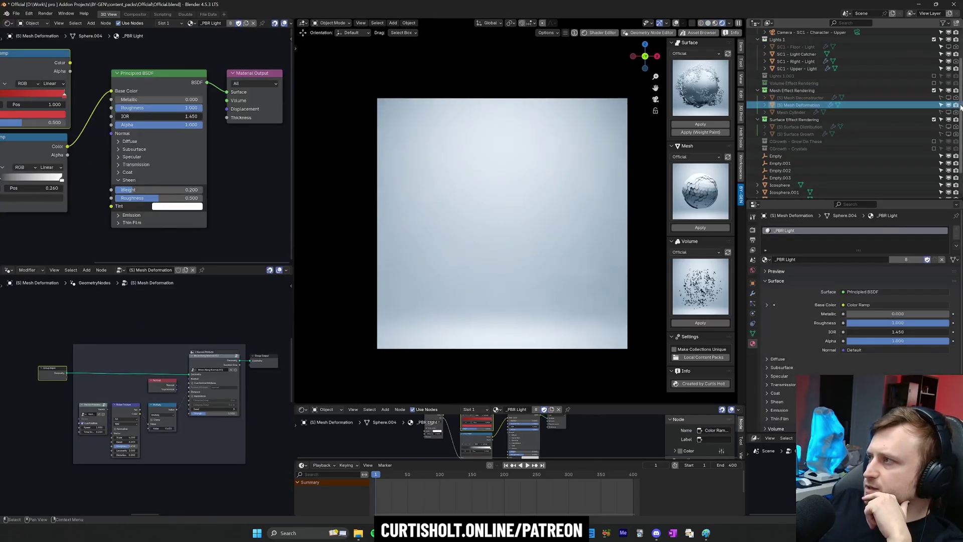
{"action": "left_click", "coordinate": [752, 294]}
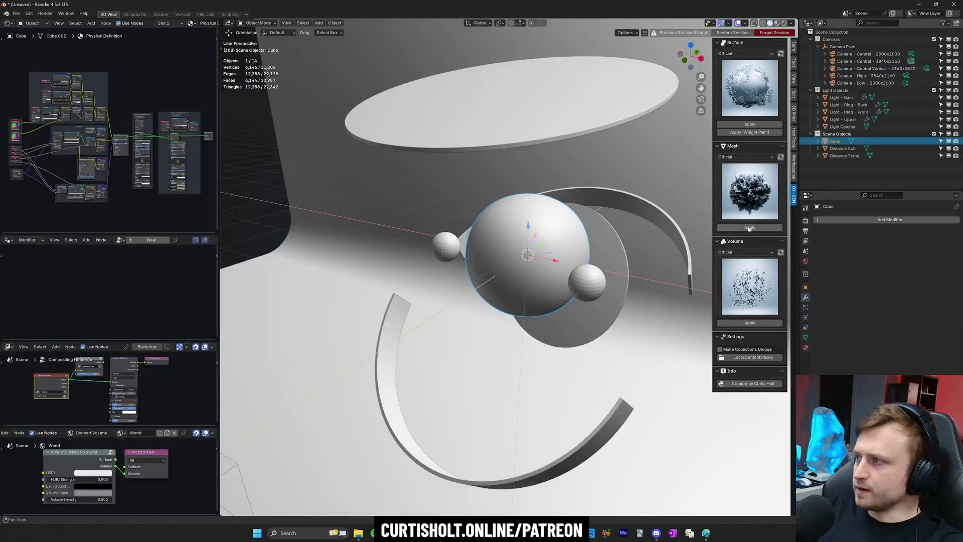
- Try applying the (S) Mesh Deformation effect to the cube again in the unsaved scene
{"action": "left_click", "coordinate": [749, 228]}
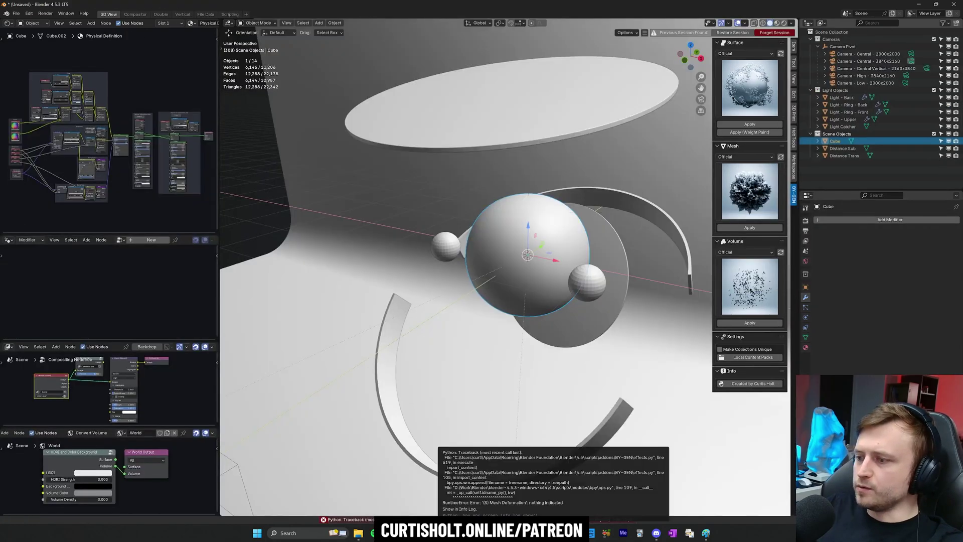
{"action": "left_click", "coordinate": [744, 228]}
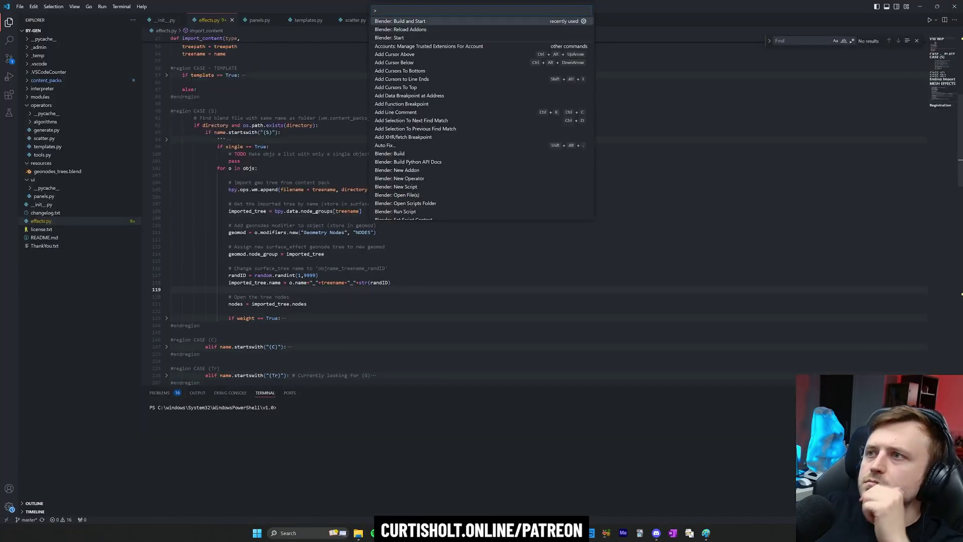
- Launch a debug Blender session from VS Code with Blender: Build and Start, dismiss the splash screen and show the viewport sidebar
{"action": "key", "text": "Return"}
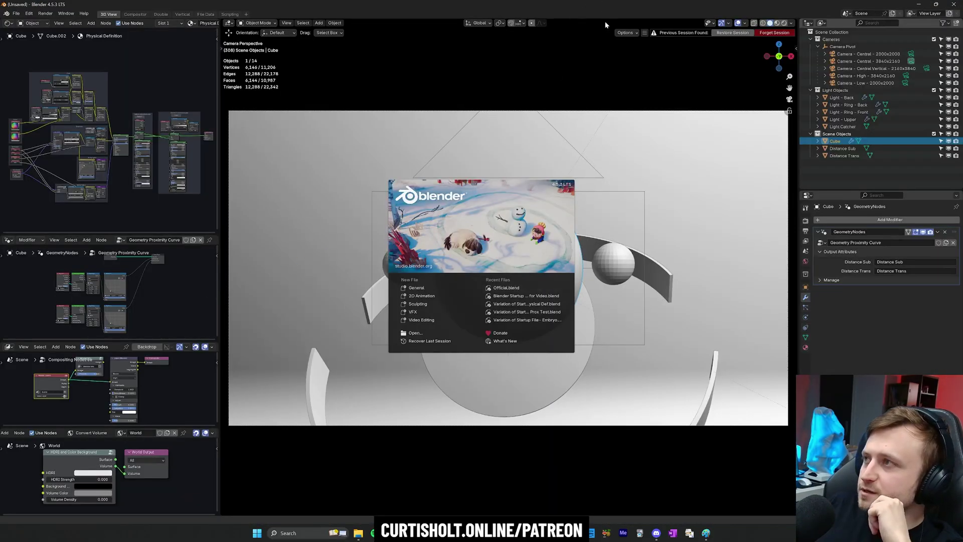
{"action": "left_click", "coordinate": [618, 11]}
{"action": "key", "text": "n"}
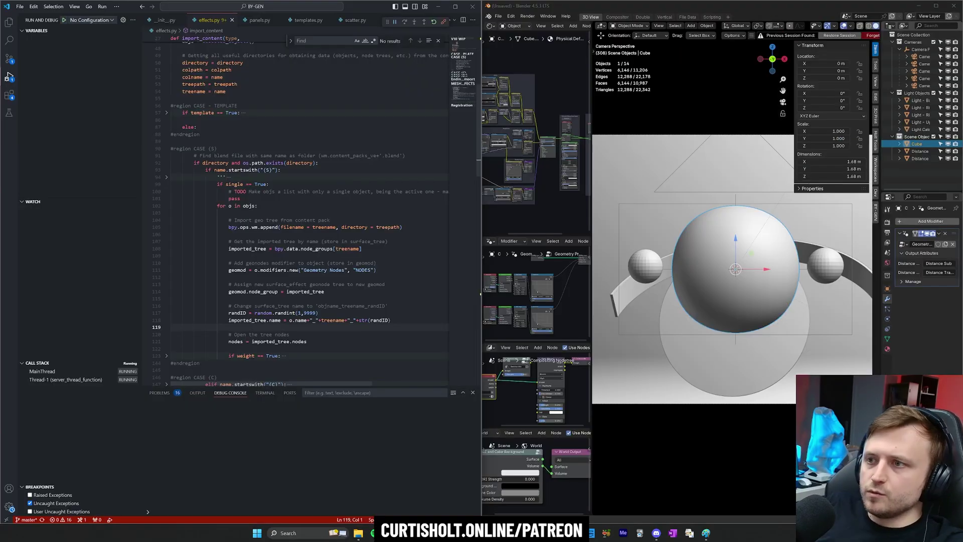
- Add print statements for str(filename) and str(directory) above the geometry tree append call in effects.py and save
{"action": "type", "text": "p"}
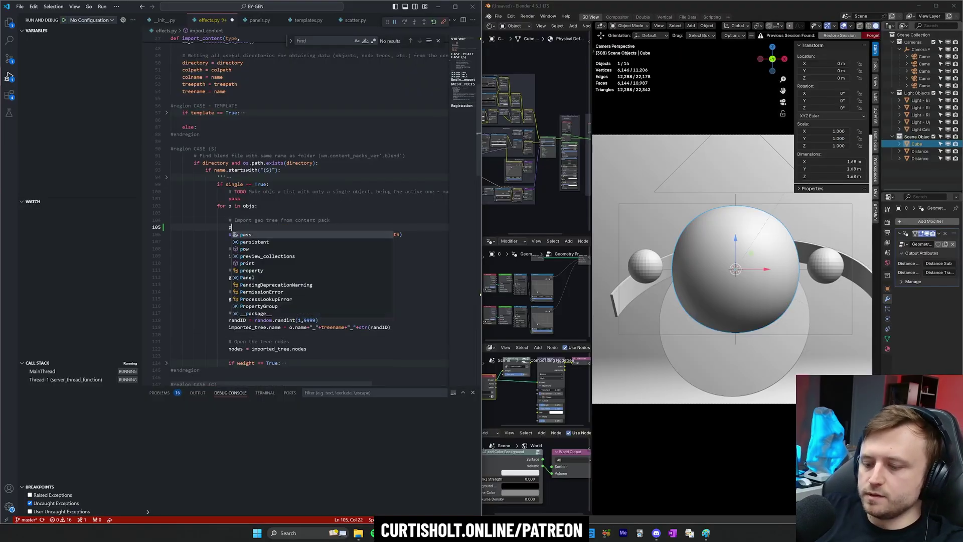
{"action": "type", "text": "rin tstr(filena"}
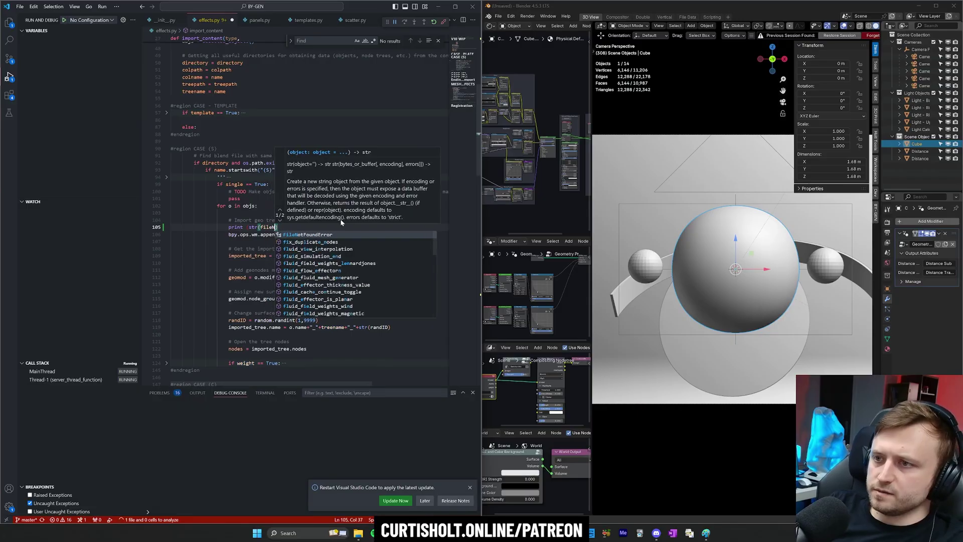
{"action": "type", "text": "me))"}
{"action": "key", "text": "ctrl+s"}
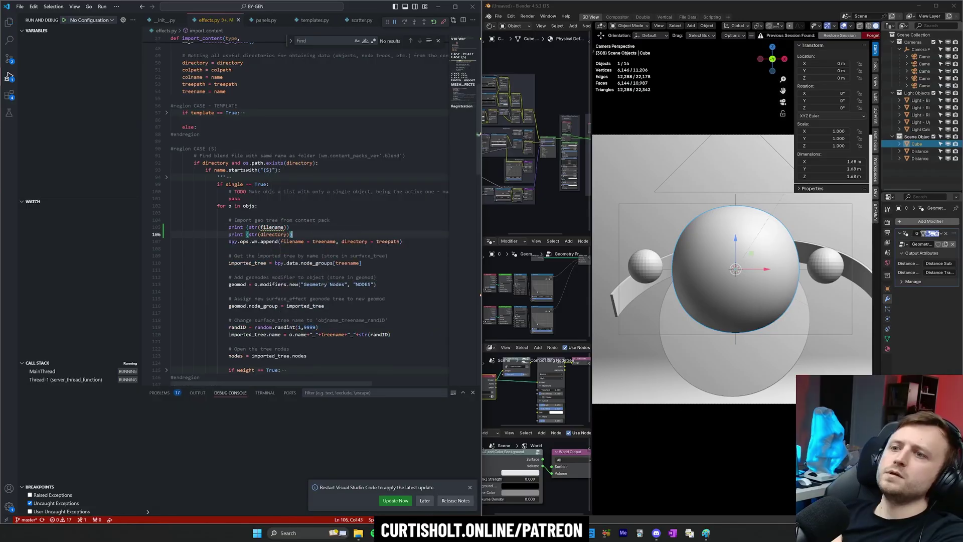
- Change the first print statement to output treename, save effects.py and reload the add-ons
{"action": "double_click", "coordinate": [273, 227]}
{"action": "type", "text": "treename"}
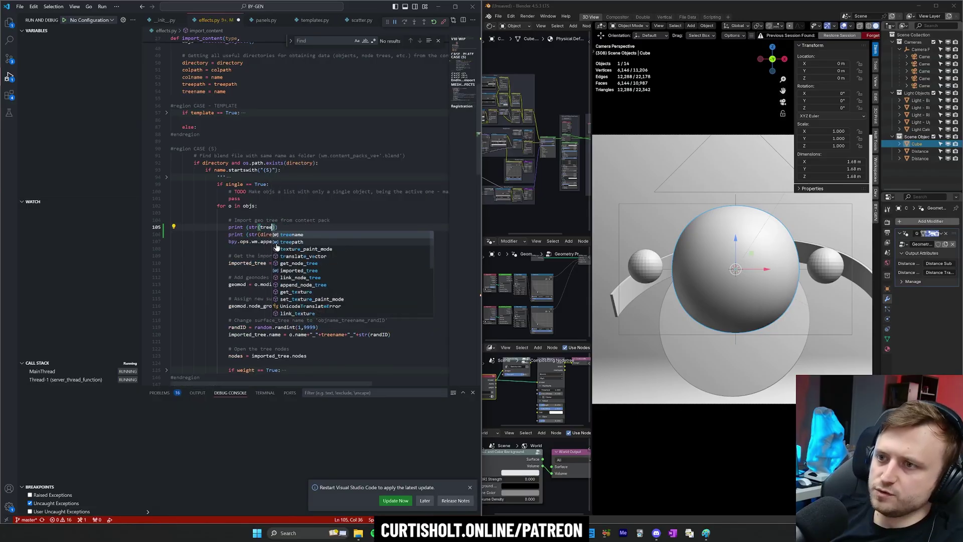
{"action": "key", "text": "ctrl+s"}
{"action": "key", "text": "ctrl+shift+p"}
{"action": "key", "text": "Down"}
{"action": "key", "text": "Return"}
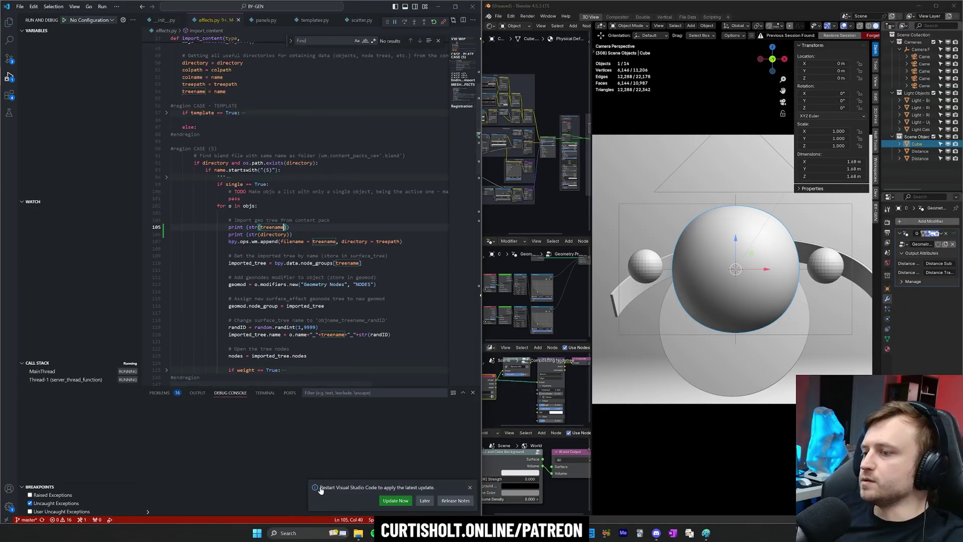
- Close the update notification and examine the printed tree name and directory in the terminal output
{"action": "left_click", "coordinate": [470, 488]}
{"action": "left_click", "coordinate": [165, 394]}
{"action": "left_click", "coordinate": [266, 395]}
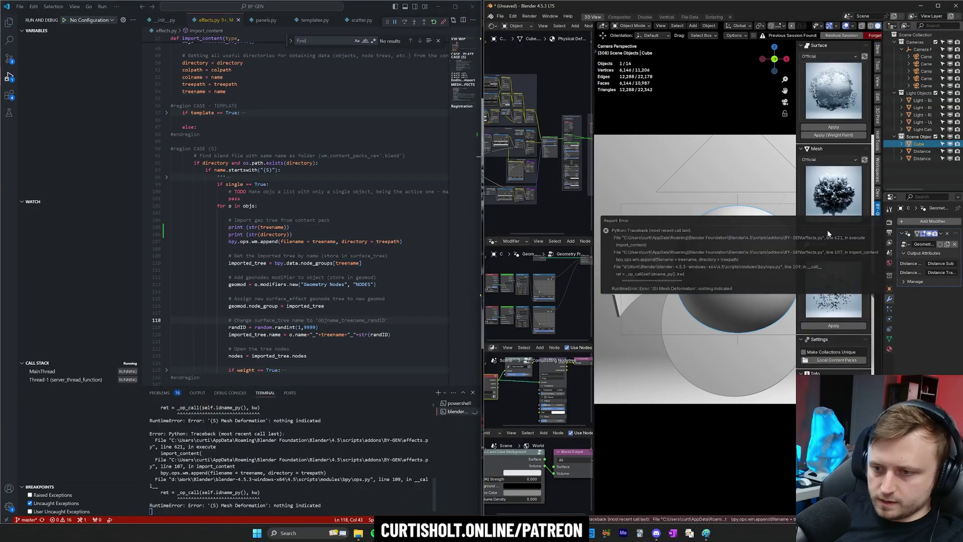
{"action": "left_click_drag", "start_coordinate": [206, 434], "coordinate": [141, 438]}
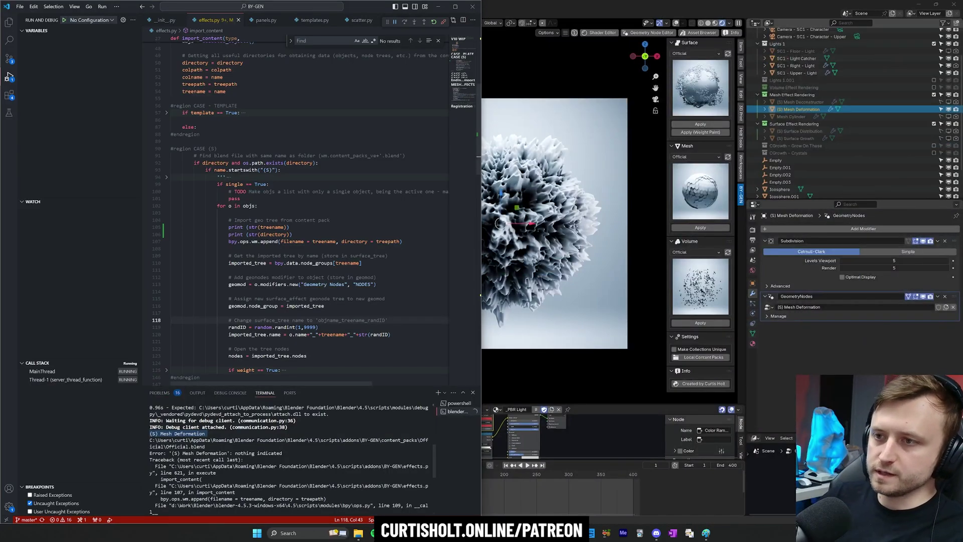
- Prefix both the treename and directory print outputs with "DEBUG::: " + in effects.py
{"action": "left_click", "coordinate": [249, 227]}
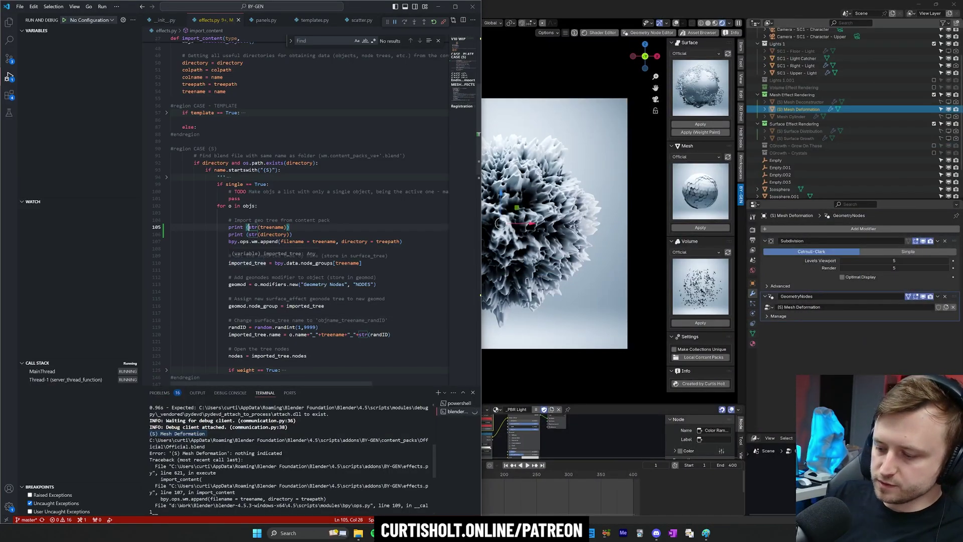
{"action": "type", "text": "\"\"DEBUG:::"}
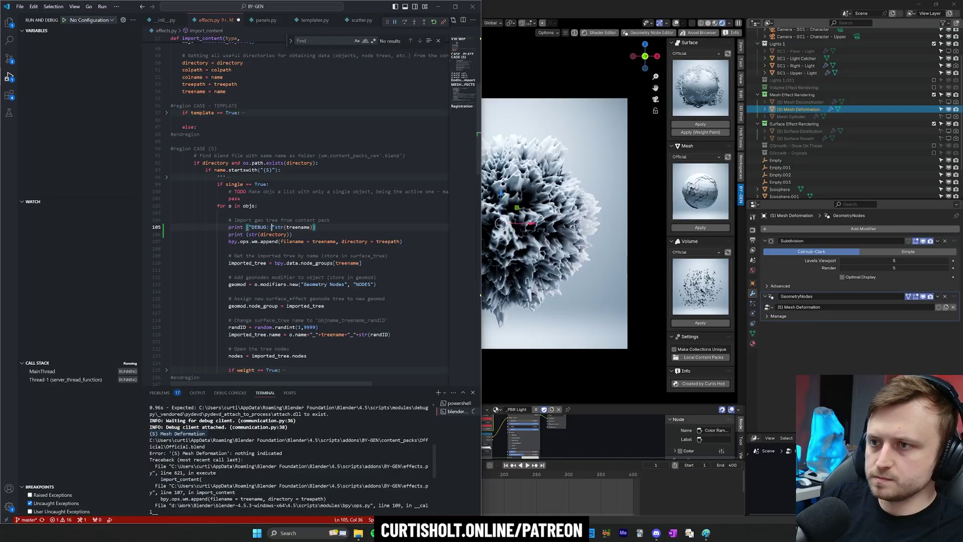
{"action": "key", "text": "Right"}
{"action": "type", "text": "+"}
{"action": "key", "text": "Down"}
{"action": "key", "text": "ctrl+Left"}
{"action": "key", "text": "ctrl+Left"}
{"action": "key", "text": "ctrl+Left"}
{"action": "type", "text": "\"DEBUG::: \" +"}
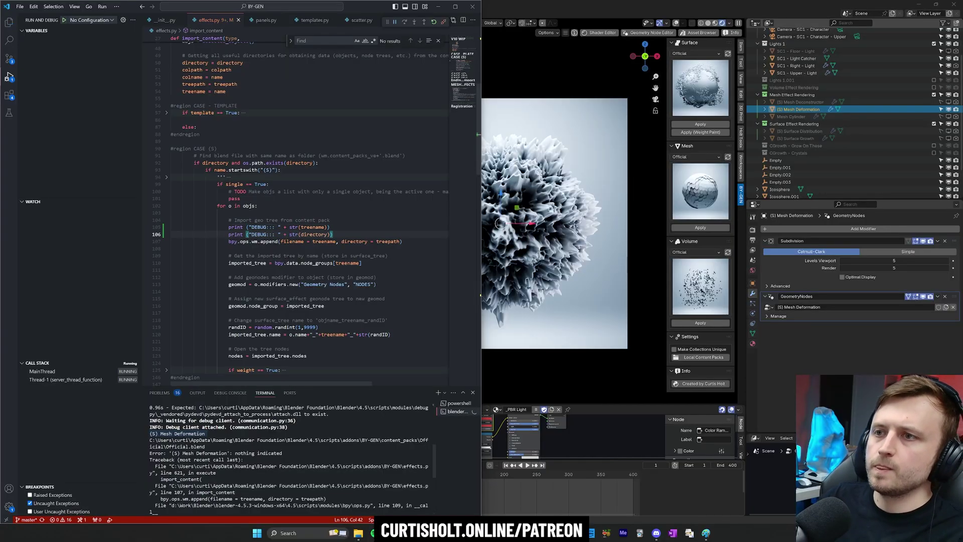
{"action": "scroll", "coordinate": [274, 240], "scroll_direction": "down", "scroll_amount": 1}
{"action": "scroll", "coordinate": [273, 239], "scroll_direction": "up", "scroll_amount": 1}
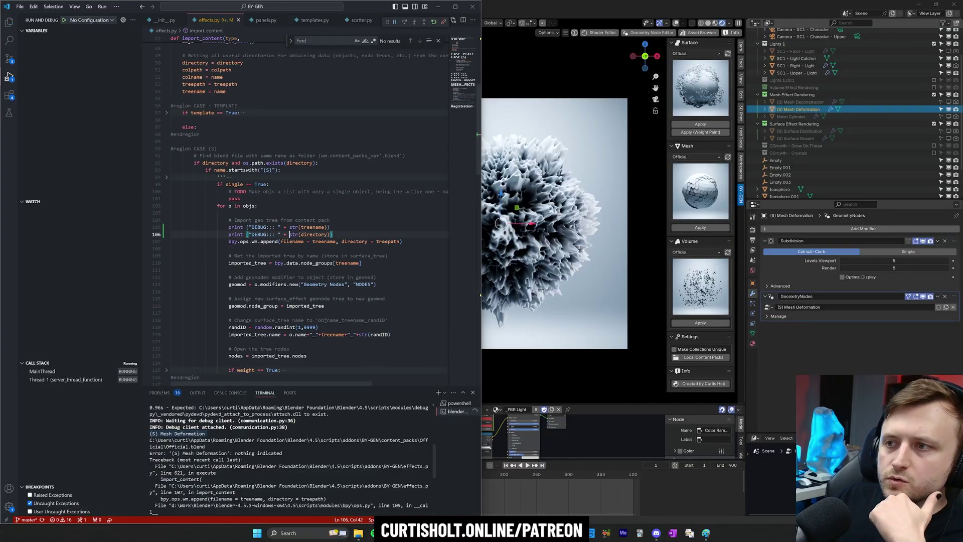
- Find mesh_effect_import in effects.py and examine the directory and object paths it passes to import_content
{"action": "left_click", "coordinate": [272, 242]}
{"action": "scroll", "coordinate": [273, 242], "scroll_direction": "up", "scroll_amount": 3}
{"action": "key", "text": "ctrl+f"}
{"action": "type", "text": "mesh_effect"}
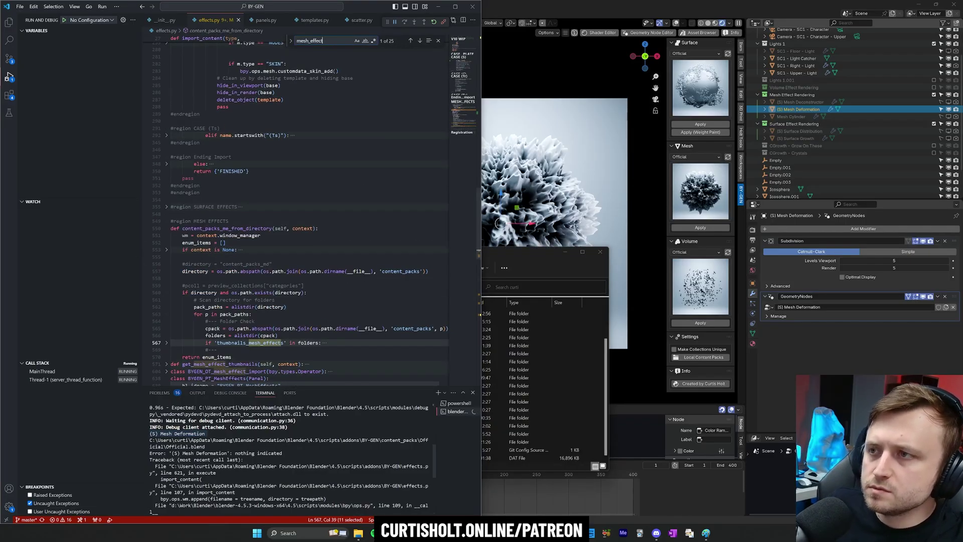
{"action": "type", "text": "_import"}
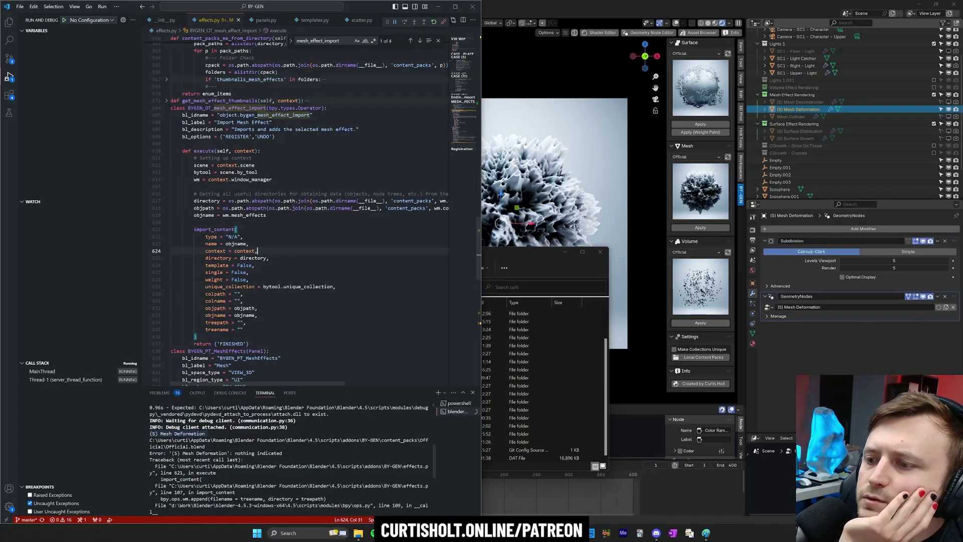
{"action": "left_click_drag", "start_coordinate": [250, 385], "coordinate": [362, 381]}
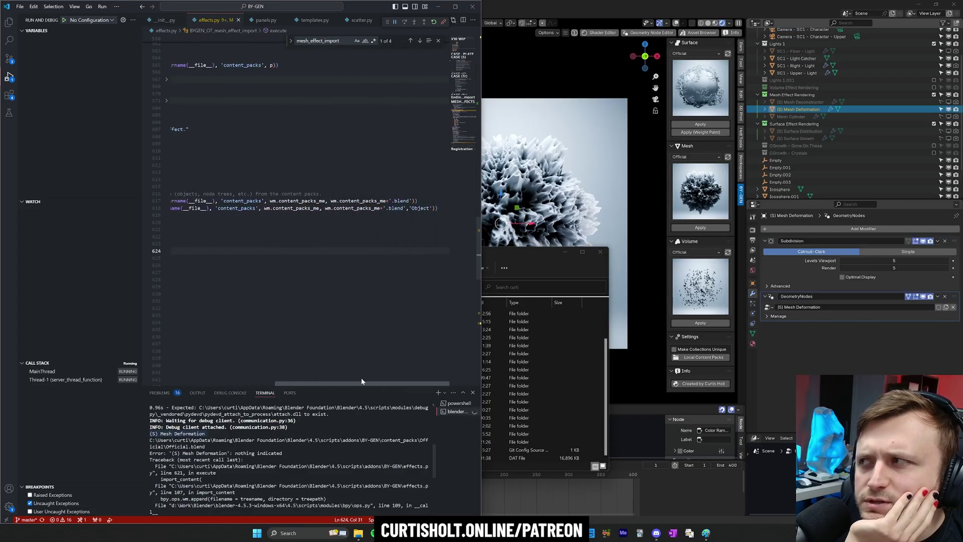
- Switch to the unsaved Blender scene and choose a different surface effect
{"action": "left_click", "coordinate": [714, 4]}
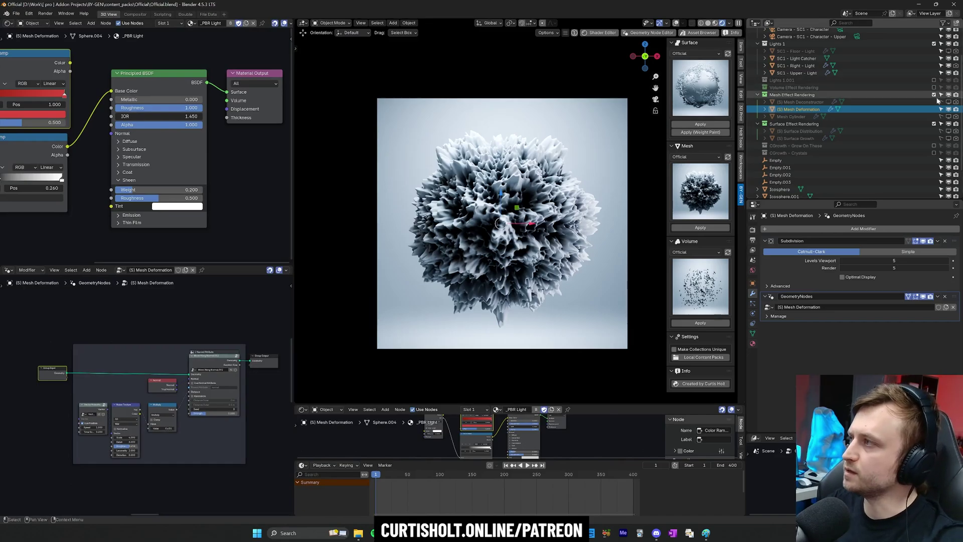
{"action": "left_click", "coordinate": [458, 533]}
{"action": "left_click", "coordinate": [458, 494]}
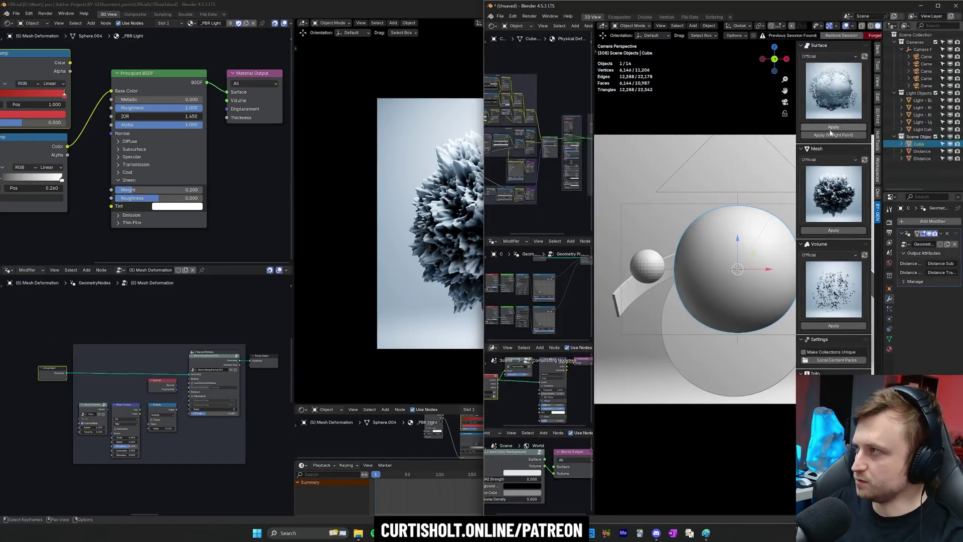
{"action": "left_click", "coordinate": [830, 129]}
{"action": "left_click", "coordinate": [831, 128]}
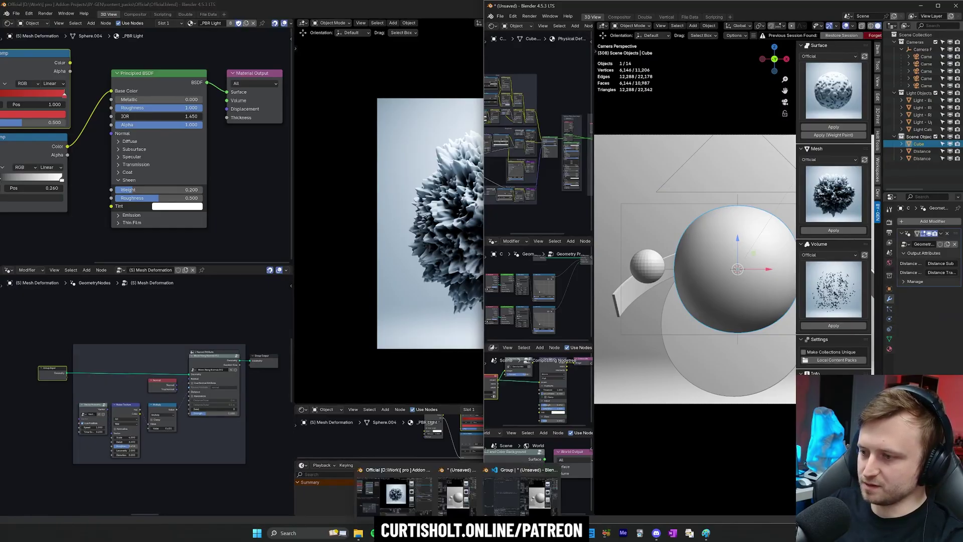
- Return to VS Code and find surface_effect_import in effects.py to examine its content pack paths
{"action": "left_click", "coordinate": [441, 532]}
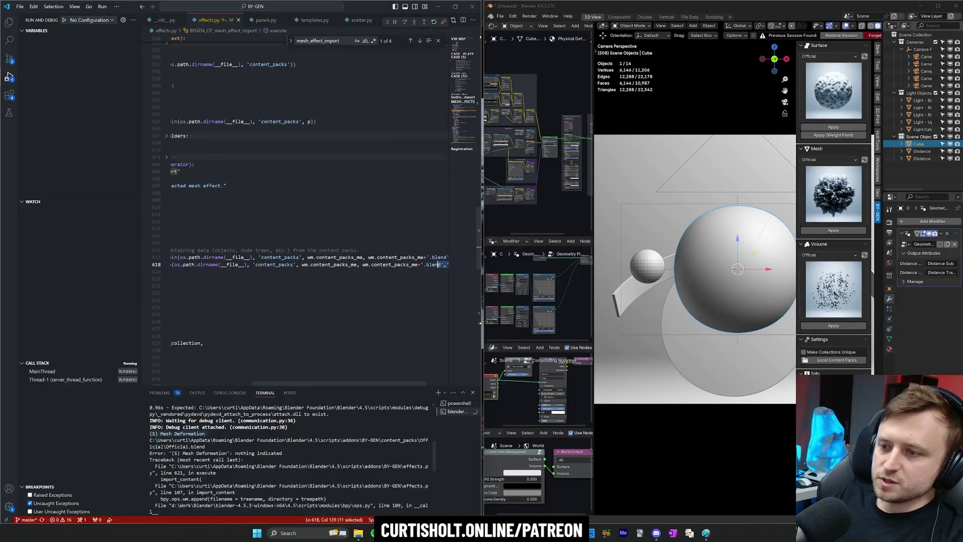
{"action": "type", "text": "surface"}
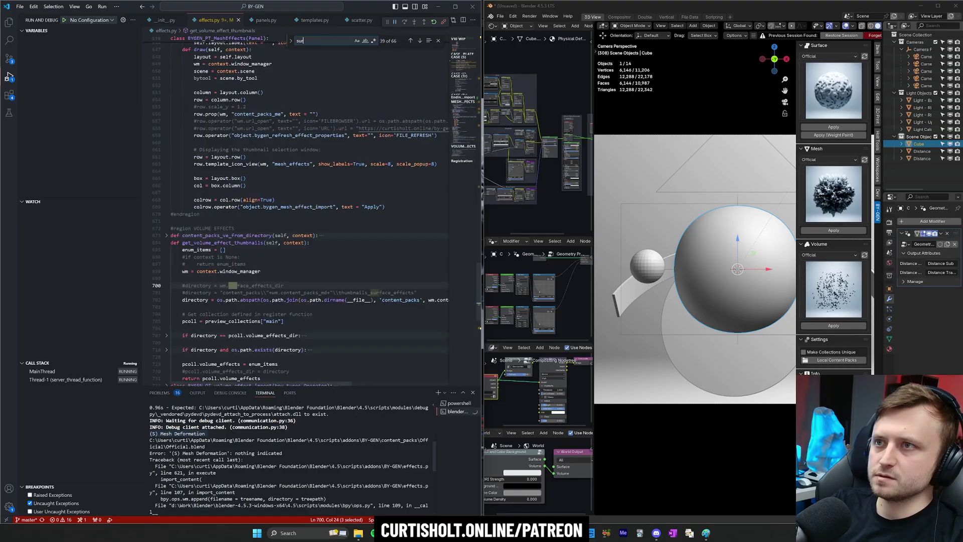
{"action": "type", "text": "_effect_import"}
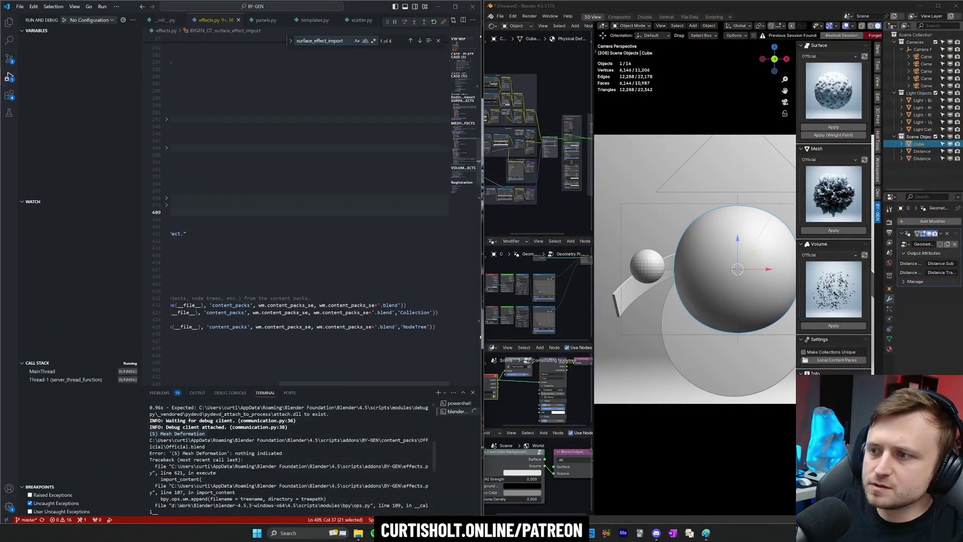
- Select the 'NodeTree' component in surface_effect_import and examine how the complete node tree path is built
{"action": "double_click", "coordinate": [415, 326]}
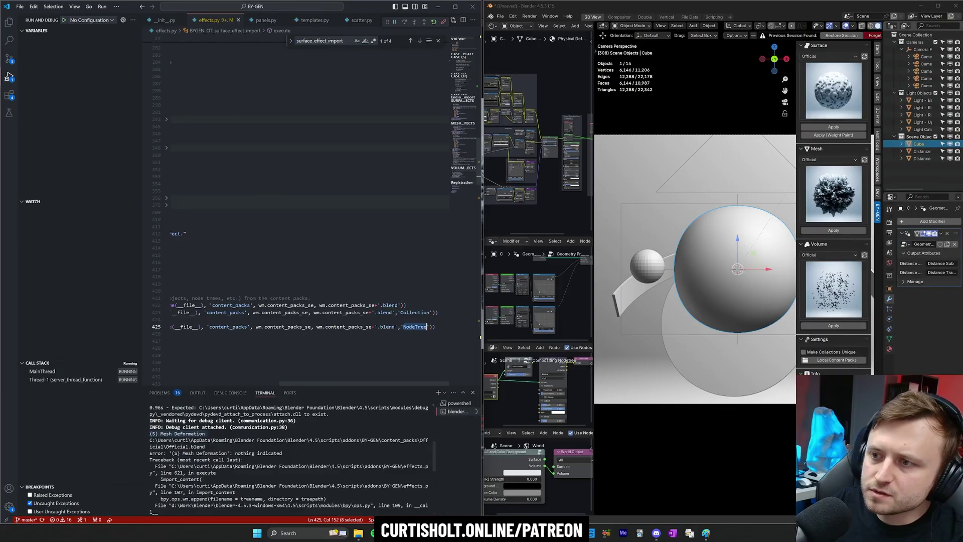
{"action": "scroll", "coordinate": [415, 327], "scroll_direction": "left", "scroll_amount": 7}
{"action": "scroll", "coordinate": [207, 326], "scroll_direction": "right", "scroll_amount": 7}
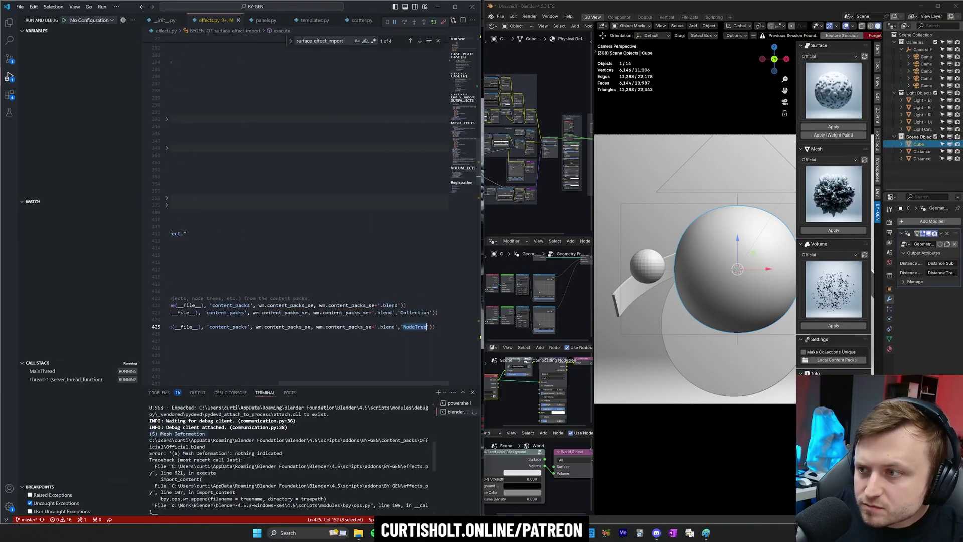
{"action": "scroll", "coordinate": [207, 326], "scroll_direction": "left", "scroll_amount": 7}
{"action": "scroll", "coordinate": [206, 327], "scroll_direction": "right", "scroll_amount": 7}
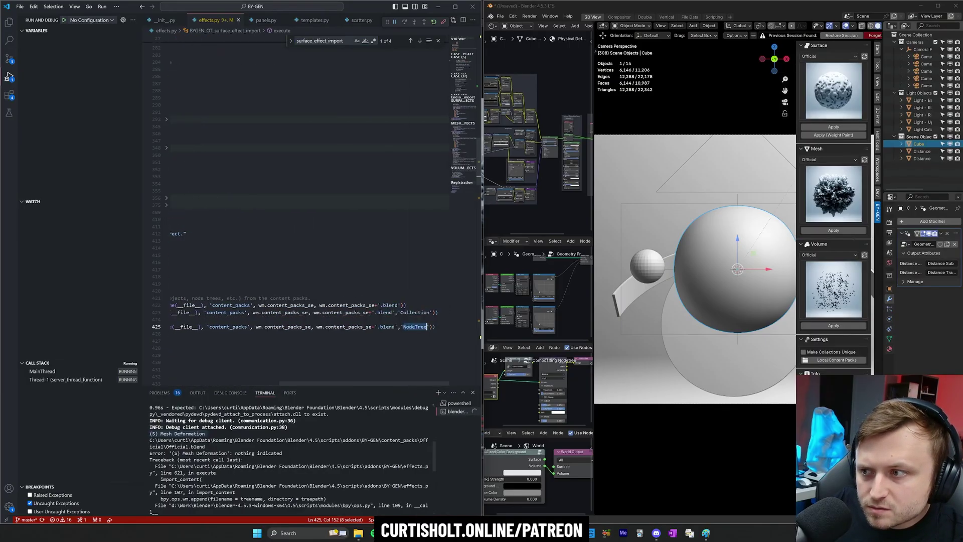
{"action": "scroll", "coordinate": [207, 327], "scroll_direction": "left", "scroll_amount": 7}
- In mesh_effect_import, make 'NodeTree' the last component of objpath and test the mesh effect on the cube in Blender
{"action": "left_click_drag", "start_coordinate": [313, 40], "coordinate": [296, 41]}
{"action": "type", "text": "mesh"}
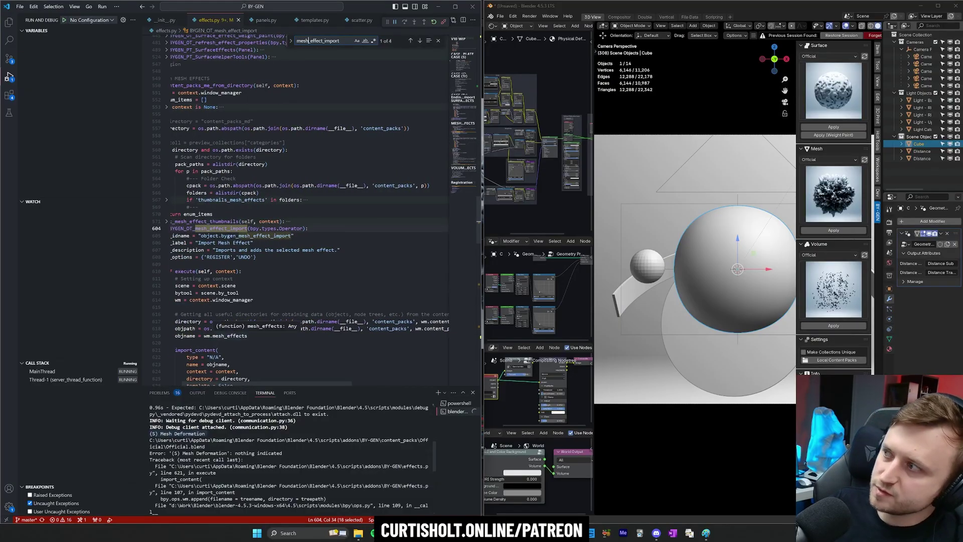
{"action": "scroll", "coordinate": [223, 335], "scroll_direction": "down", "scroll_amount": 3}
{"action": "scroll", "coordinate": [223, 335], "scroll_direction": "right", "scroll_amount": 5}
{"action": "left_click", "coordinate": [845, 232]}
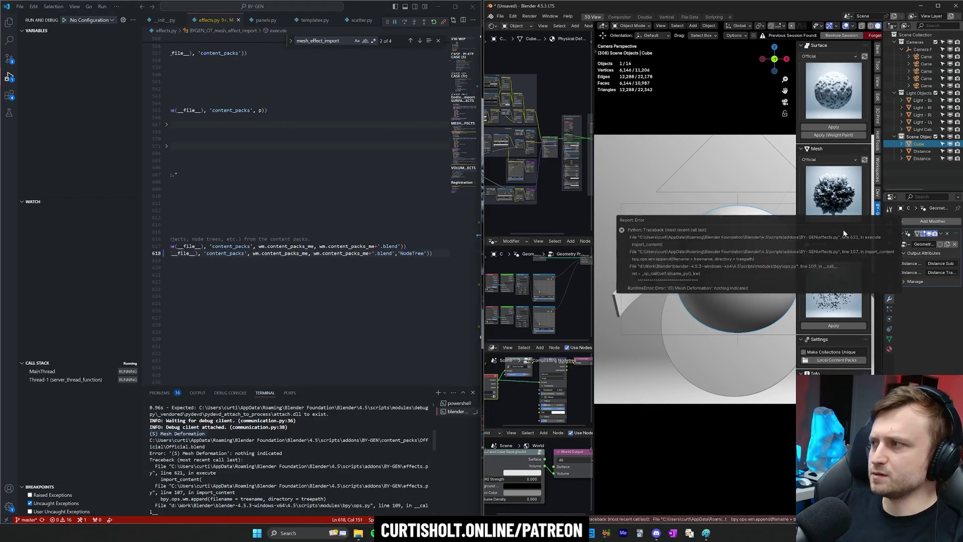
- In mesh_effect_import's import_content call, comment out the objpath and objname arguments and set treepath to objpath
{"action": "left_click", "coordinate": [207, 267]}
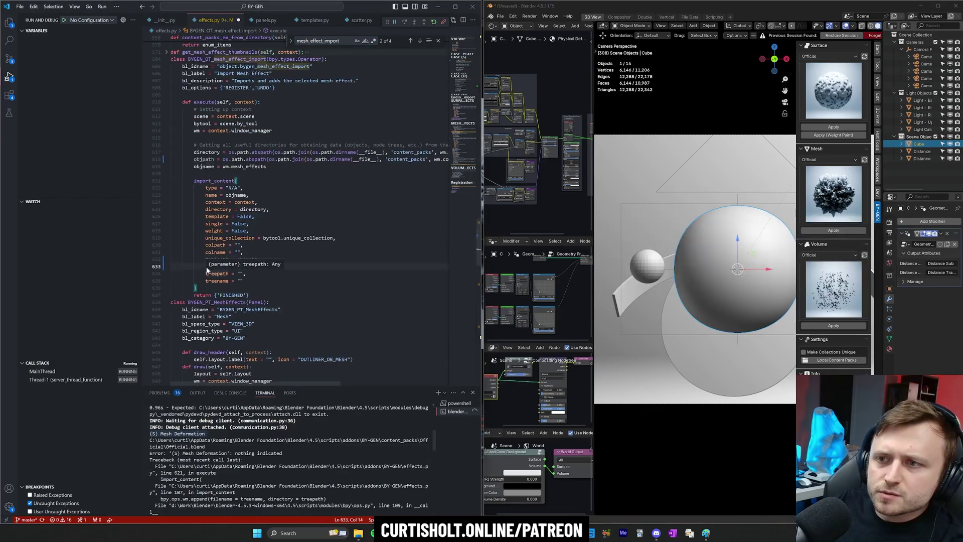
{"action": "left_click", "coordinate": [243, 274]}
{"action": "key", "text": "BackSpace"}
{"action": "key", "text": "BackSpace"}
{"action": "type", "text": "objpac"}
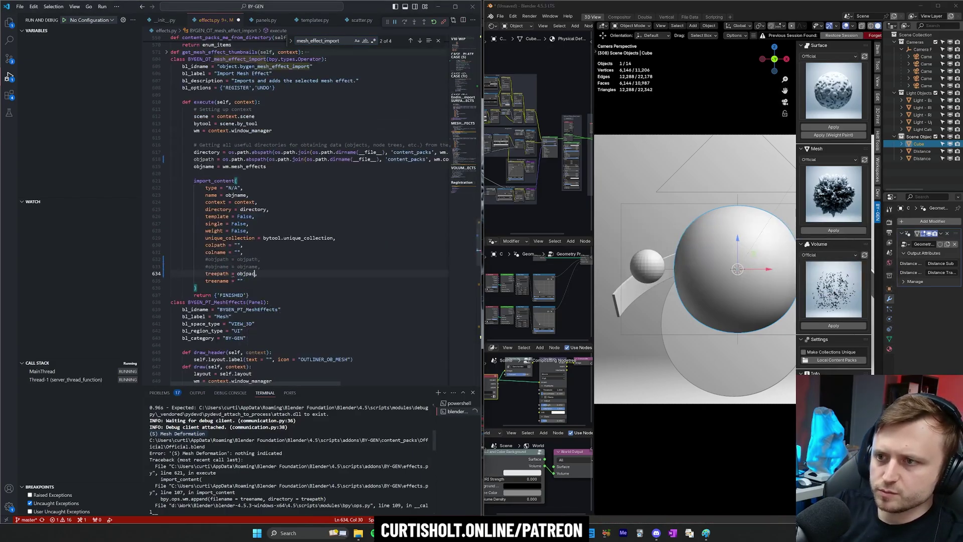
{"action": "type", "text": "ath"}
- Set treename to objname in the import_content call, save effects.py, and retest the mesh effect with the add-on reloaded
{"action": "left_click", "coordinate": [244, 281]}
{"action": "key", "text": "BackSpace"}
{"action": "key", "text": "BackSpace"}
{"action": "type", "text": "obj"}
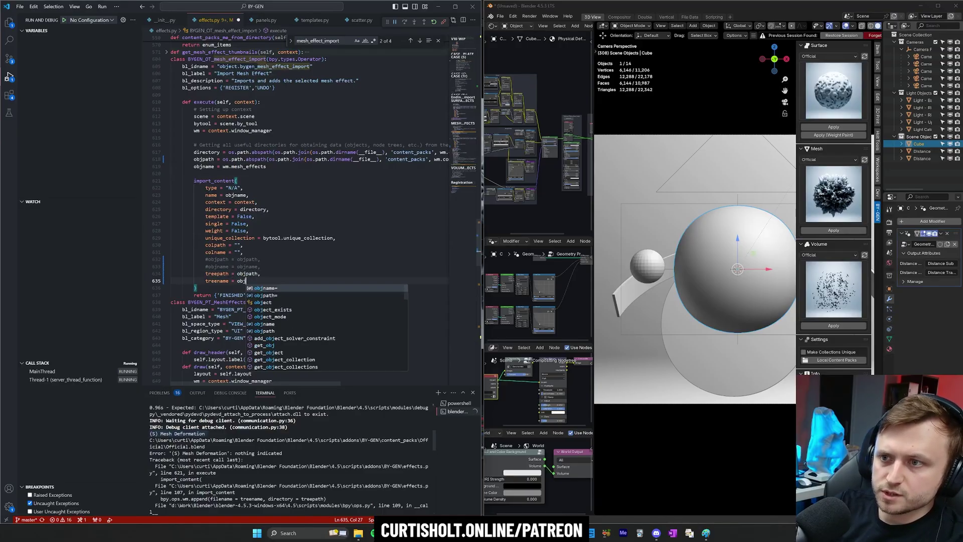
{"action": "type", "text": "name"}
{"action": "key", "text": "ctrl+s"}
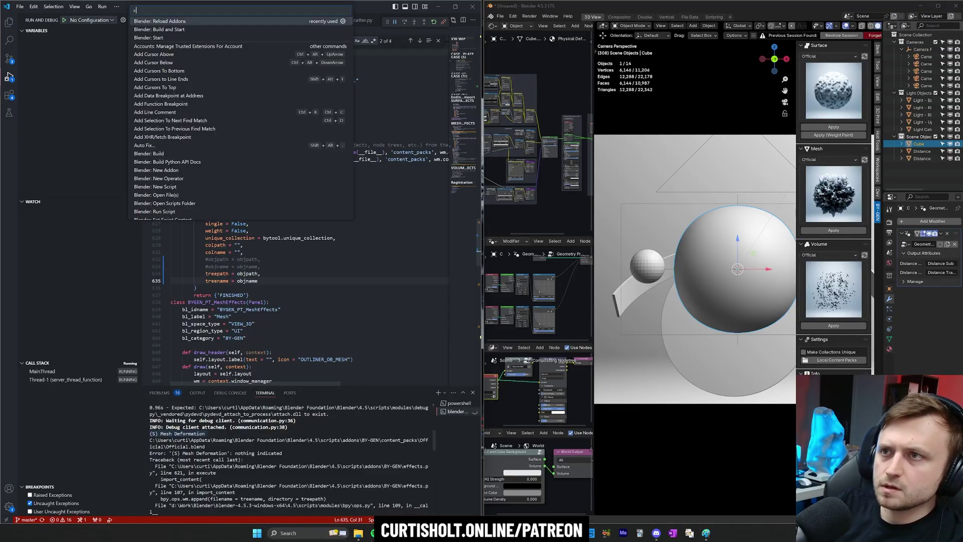
{"action": "left_click", "coordinate": [824, 232]}
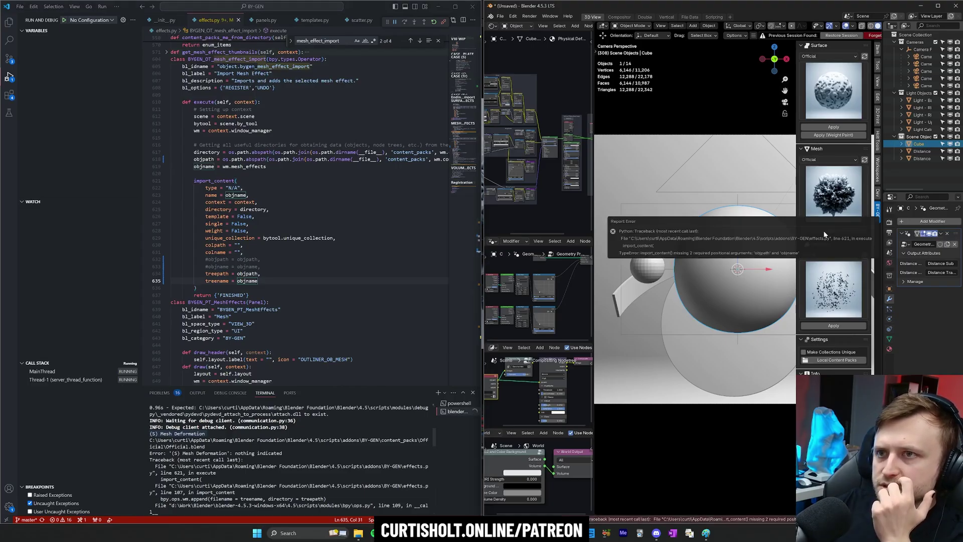
- Uncomment the objpath and objname arguments, give both an empty string "", and save effects.py
{"action": "left_click", "coordinate": [206, 259]}
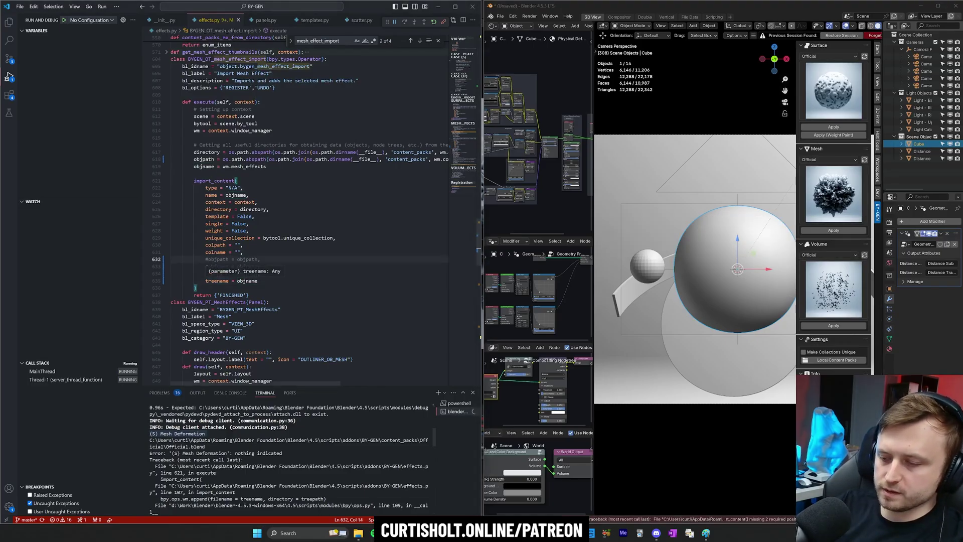
{"action": "key", "text": "Delete"}
{"action": "key", "text": "Down"}
{"action": "key", "text": "Delete"}
{"action": "key", "text": "ctrl+Right"}
{"action": "key", "text": "ctrl+s"}
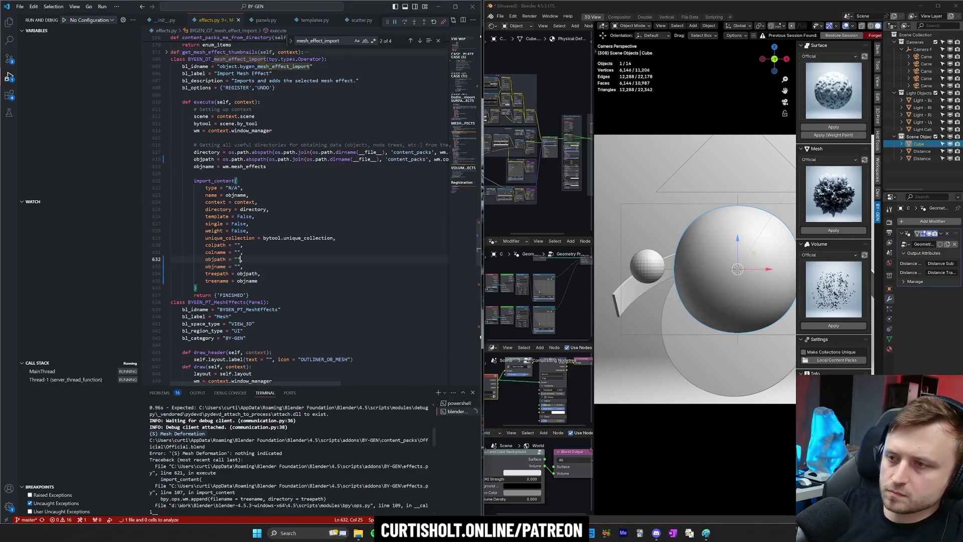
- Reload the add-ons and apply the (S) Mesh Deformation effect to the cube in Blender
{"action": "key", "text": "ctrl+shift+p"}
{"action": "key", "text": "Return"}
{"action": "left_click", "coordinate": [833, 230]}
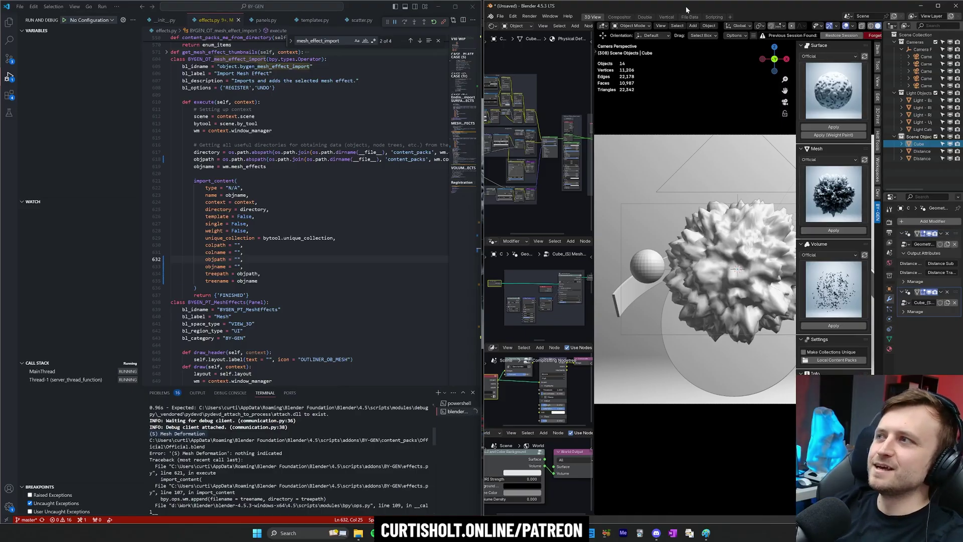
- Maximize the Blender window and display the scene in Rendered shading with the viewport overlays hidden
{"action": "double_click", "coordinate": [820, 2]}
{"action": "key", "text": "z"}
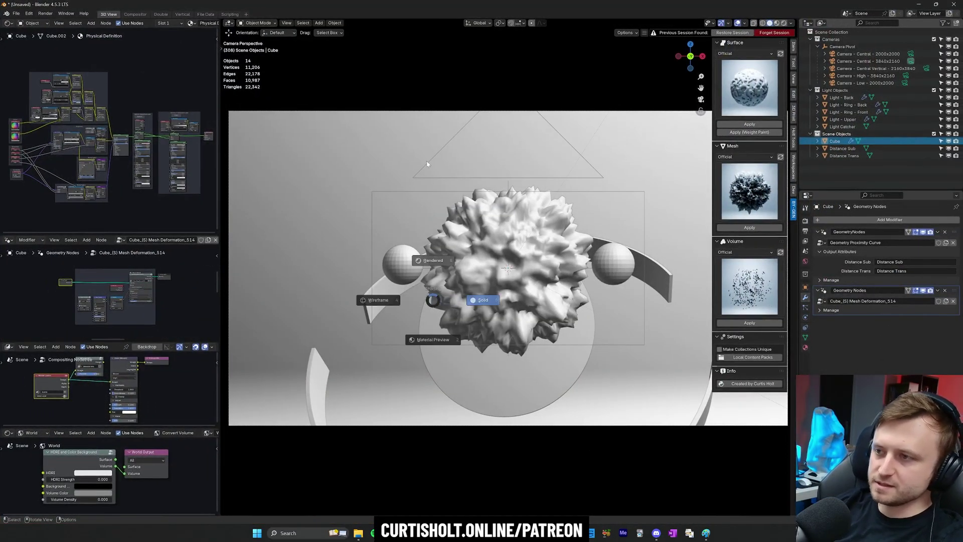
{"action": "left_click", "coordinate": [427, 162]}
{"action": "key", "text": "shift+alt+z"}
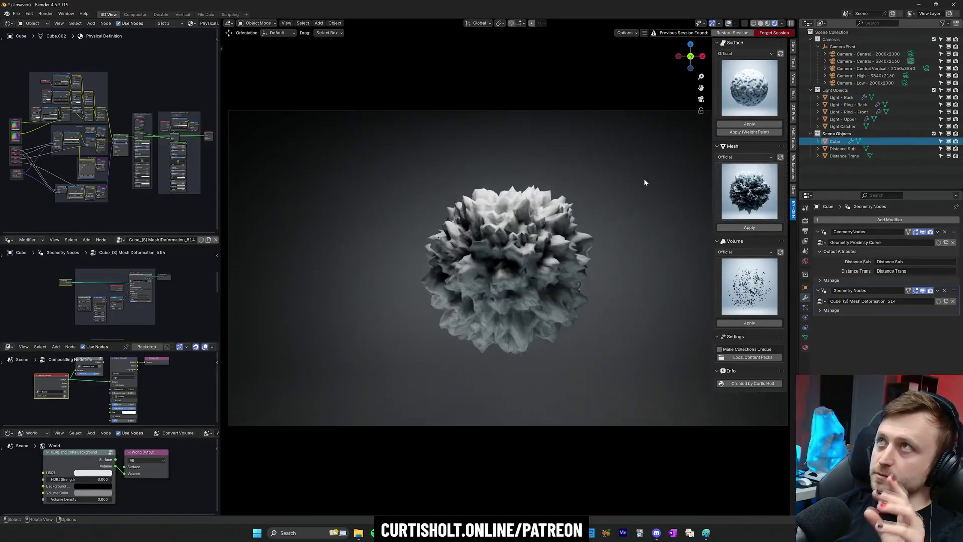
- Replace the cube's existing modifiers with the (S) Mesh Deconstructor effect and inspect its surface up close
{"action": "left_click", "coordinate": [750, 193]}
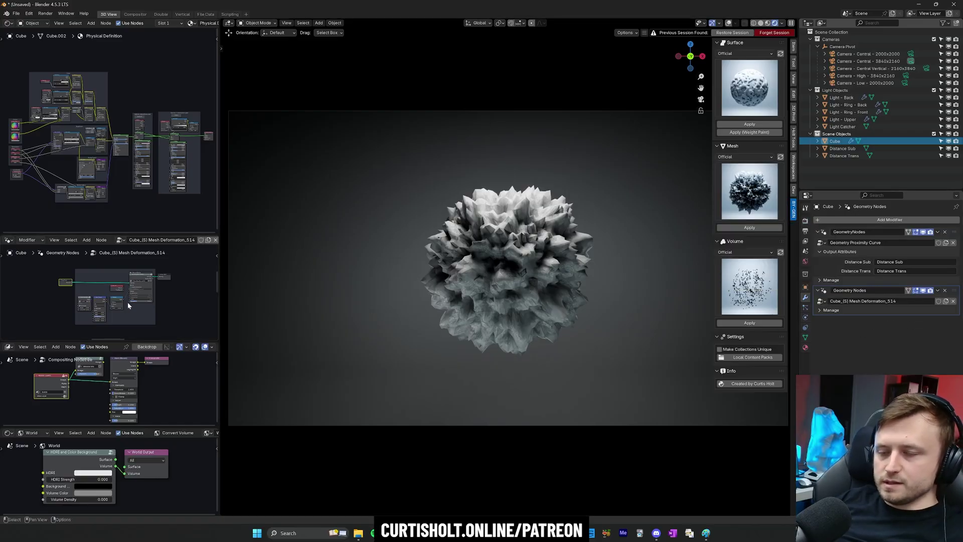
{"action": "scroll", "coordinate": [121, 314], "scroll_direction": "up", "scroll_amount": 3}
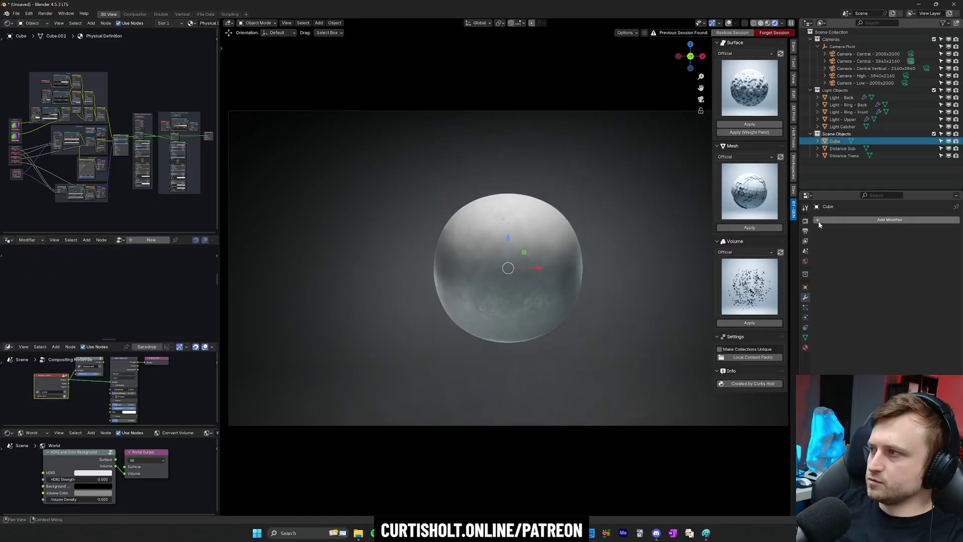
{"action": "left_click", "coordinate": [772, 227]}
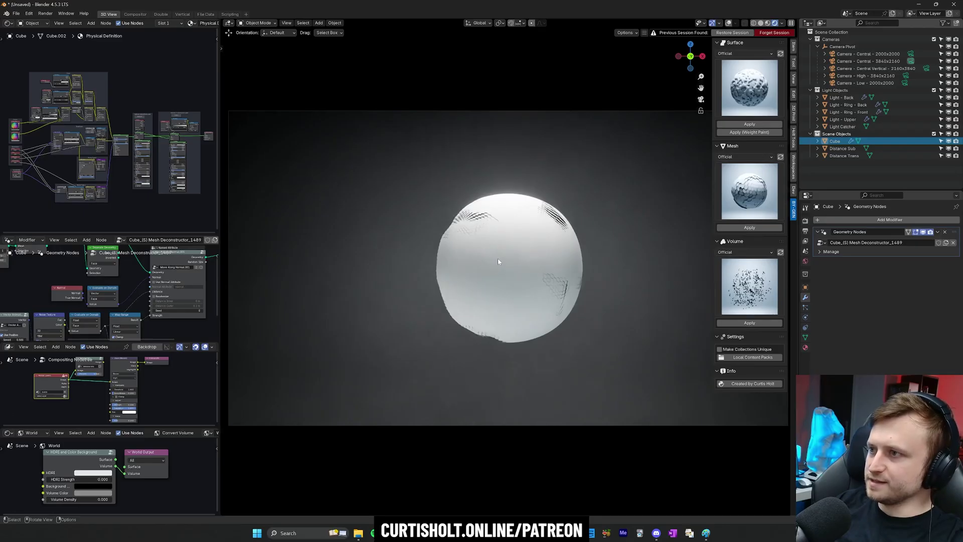
{"action": "scroll", "coordinate": [498, 261], "scroll_direction": "up", "scroll_amount": 5}
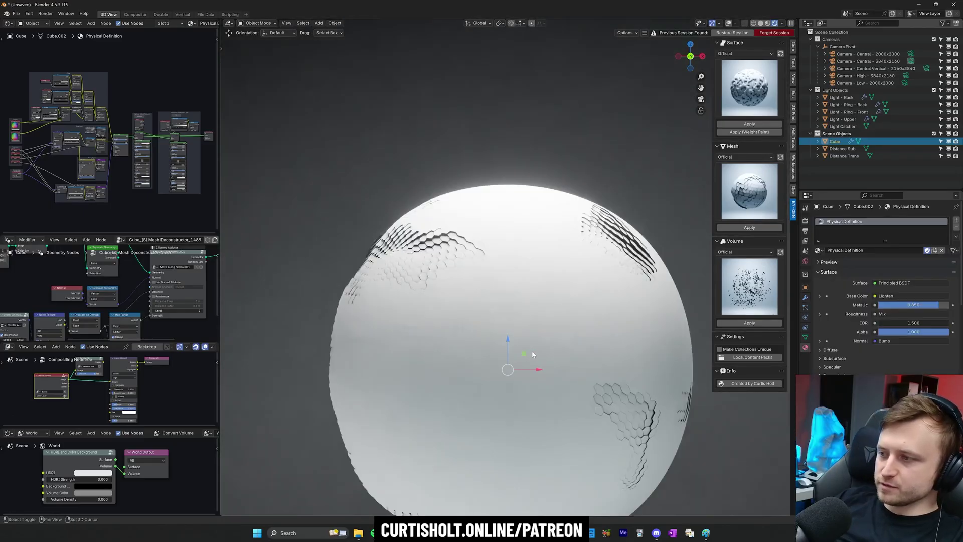
{"action": "scroll", "coordinate": [534, 354], "scroll_direction": "down", "scroll_amount": 1}
{"action": "middle_click_drag", "start_coordinate": [556, 372], "coordinate": [552, 350], "text": "shift"}
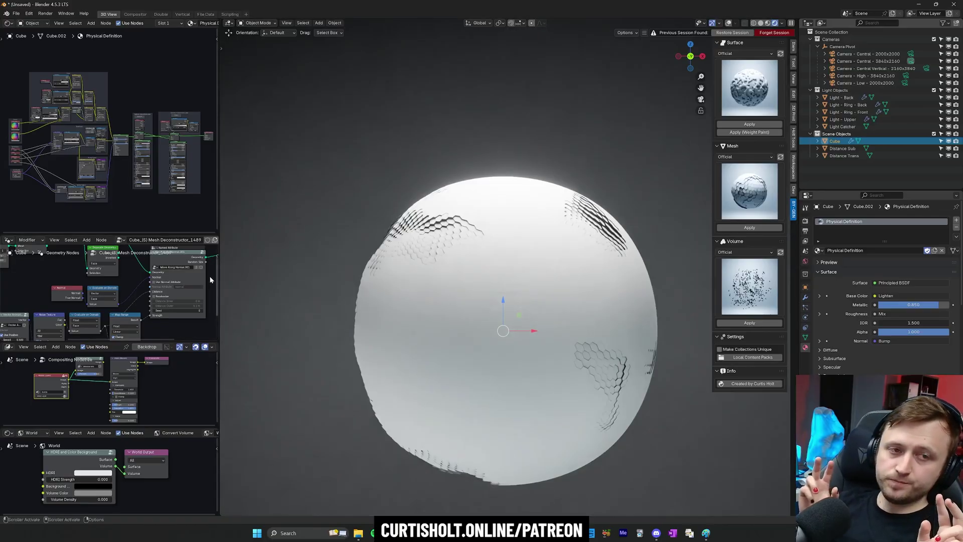
- Examine the whole Mesh Deconstructor geometry node tree in a full-screen node editor, returning to the normal layout
{"action": "scroll", "coordinate": [129, 302], "scroll_direction": "down", "scroll_amount": 2}
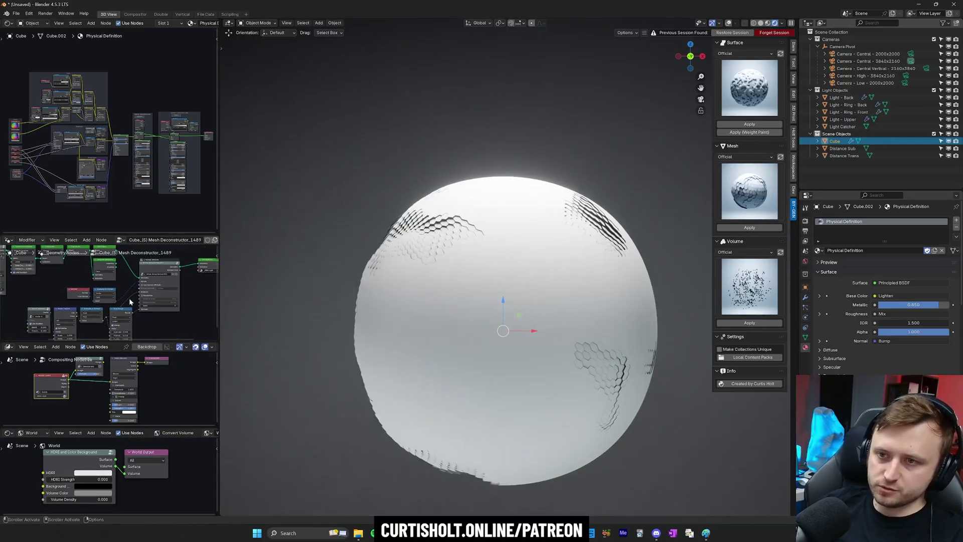
{"action": "key", "text": "ctrl+space"}
{"action": "middle_click_drag", "start_coordinate": [450, 369], "coordinate": [595, 354]}
{"action": "scroll", "coordinate": [351, 308], "scroll_direction": "down", "scroll_amount": 9}
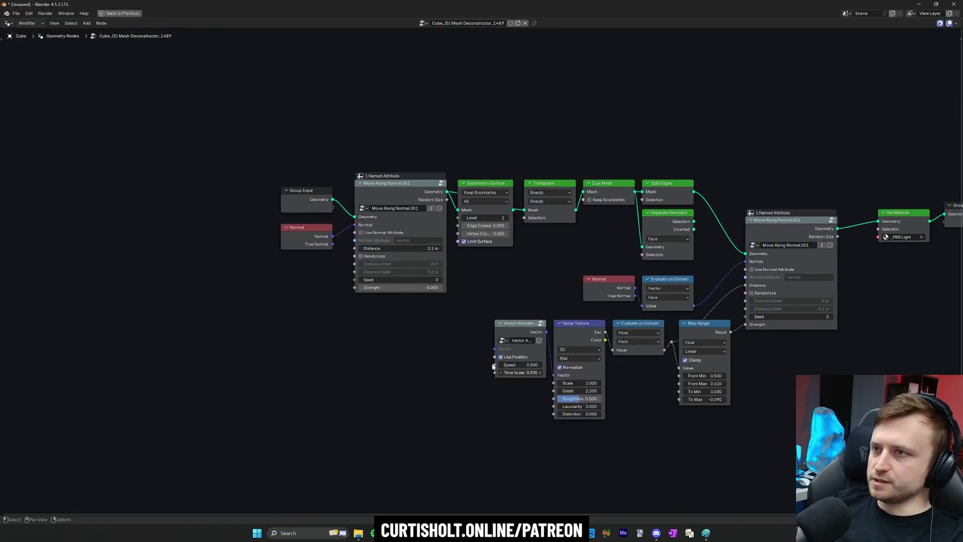
{"action": "middle_click_drag", "start_coordinate": [384, 313], "coordinate": [277, 301]}
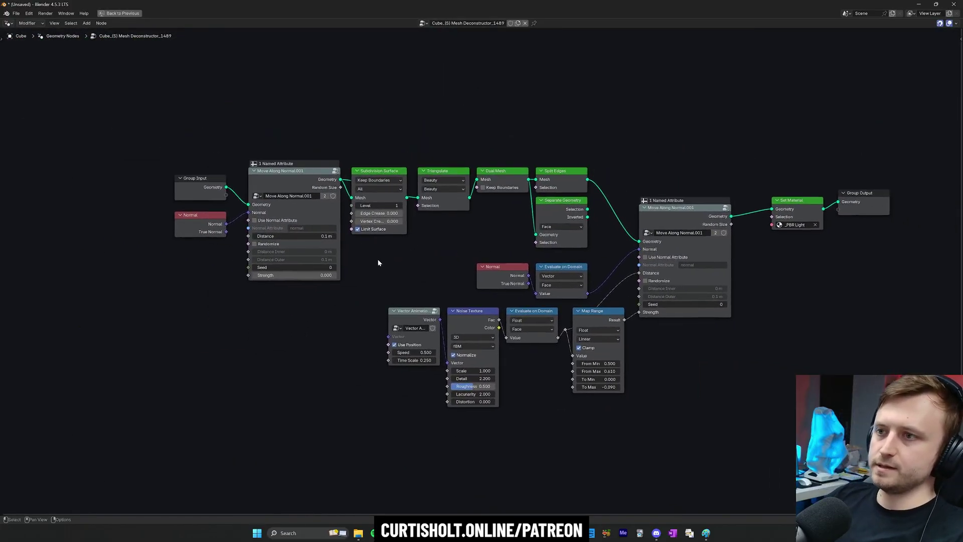
{"action": "key", "text": "ctrl+space"}
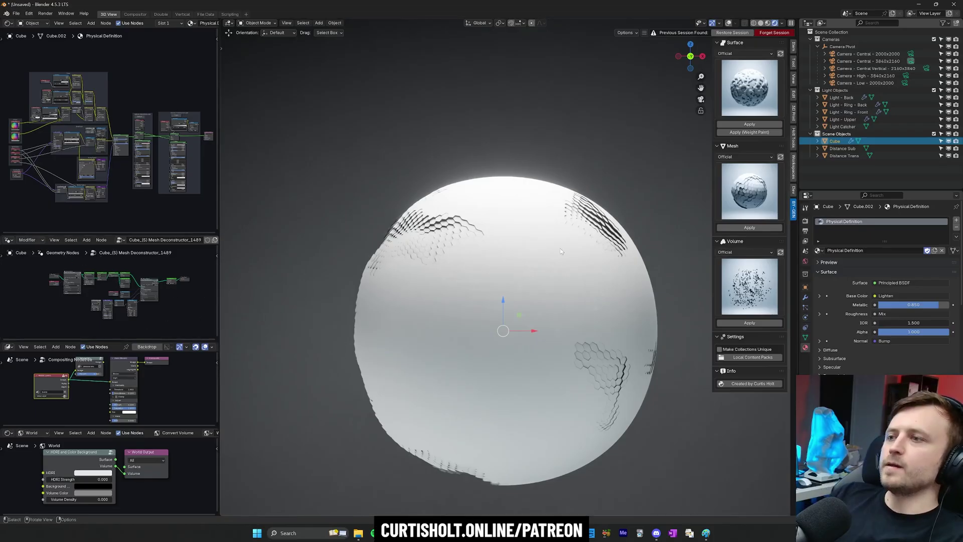
- Show the viewport overlays again and increase Speed on the vector animation node feeding the Noise Texture
{"action": "middle_click_drag", "start_coordinate": [509, 350], "coordinate": [513, 303], "text": "shift"}
{"action": "key", "text": "alt+shift+z"}
{"action": "scroll", "coordinate": [490, 269], "scroll_direction": "up", "scroll_amount": 1}
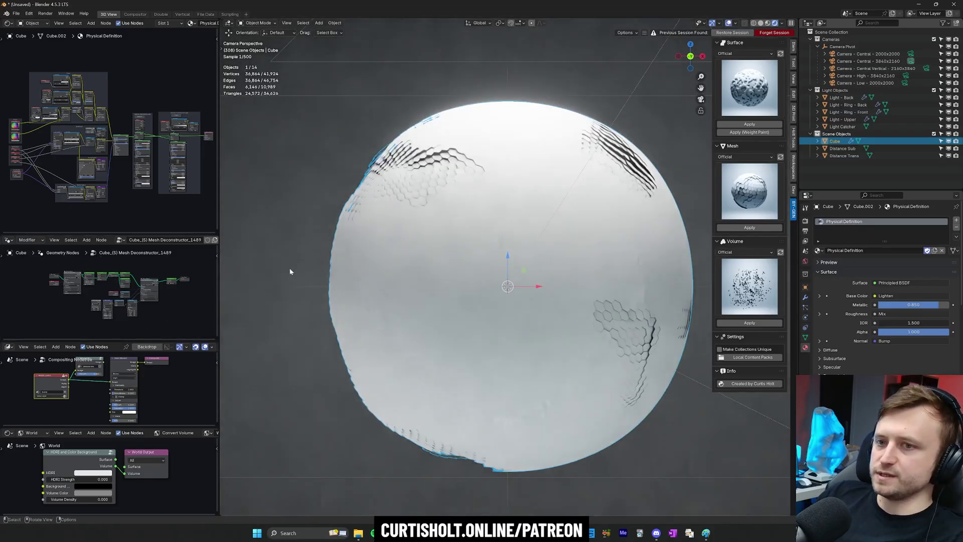
{"action": "scroll", "coordinate": [62, 292], "scroll_direction": "up", "scroll_amount": 6}
{"action": "middle_click_drag", "start_coordinate": [60, 292], "coordinate": [80, 303]}
{"action": "scroll", "coordinate": [52, 306], "scroll_direction": "up", "scroll_amount": 6}
{"action": "left_click_drag", "start_coordinate": [86, 304], "coordinate": [123, 312]}
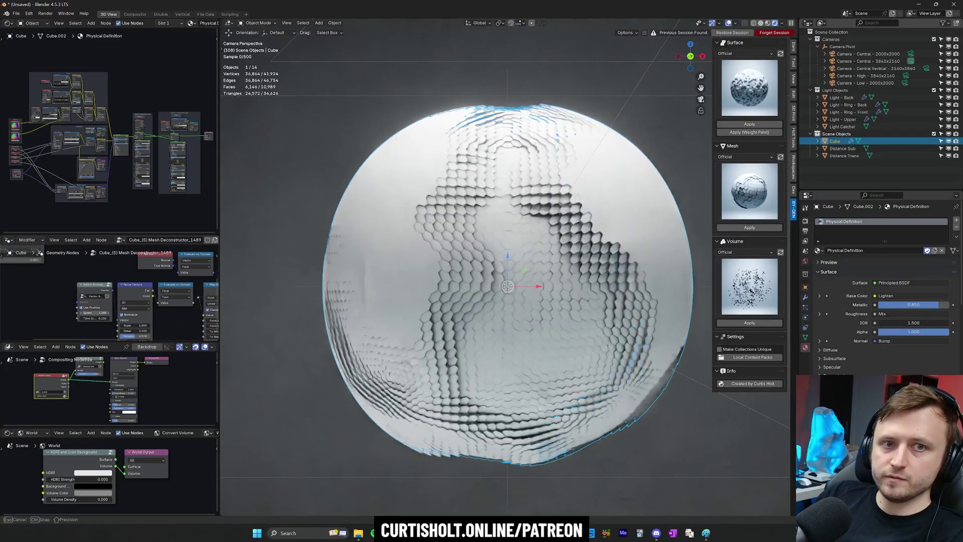
{"action": "left_click", "coordinate": [750, 200]}
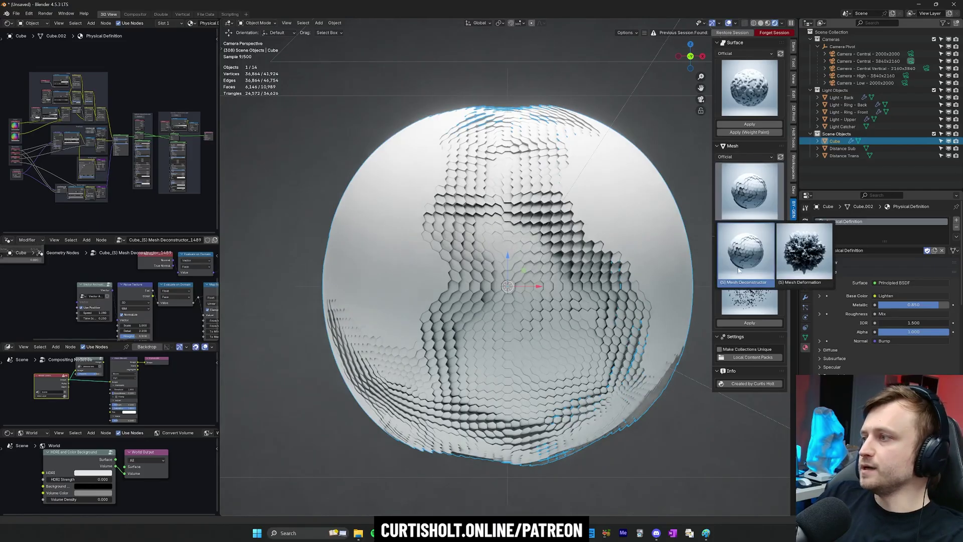
{"action": "left_click_drag", "start_coordinate": [99, 313], "coordinate": [97, 313]}
- Enlarge the geometry node editor in height and width so the Mesh Deconstructor tree fits inside it
{"action": "scroll", "coordinate": [110, 292], "scroll_direction": "down", "scroll_amount": 3}
{"action": "left_click_drag", "start_coordinate": [137, 235], "coordinate": [137, 162]}
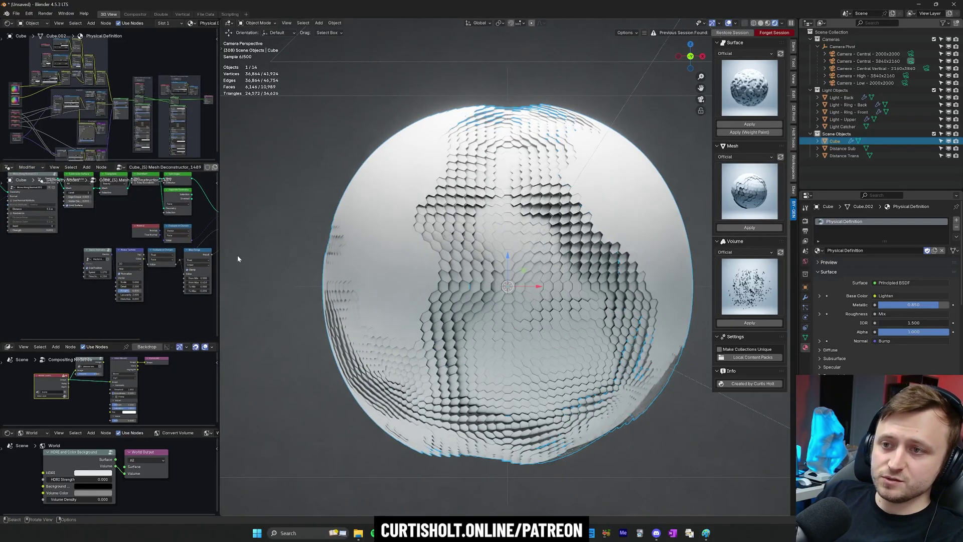
{"action": "left_click_drag", "start_coordinate": [219, 253], "coordinate": [328, 251]}
{"action": "left_click_drag", "start_coordinate": [45, 206], "coordinate": [311, 293]}
{"action": "left_click", "coordinate": [224, 215]}
{"action": "scroll", "coordinate": [224, 216], "scroll_direction": "up", "scroll_amount": 3}
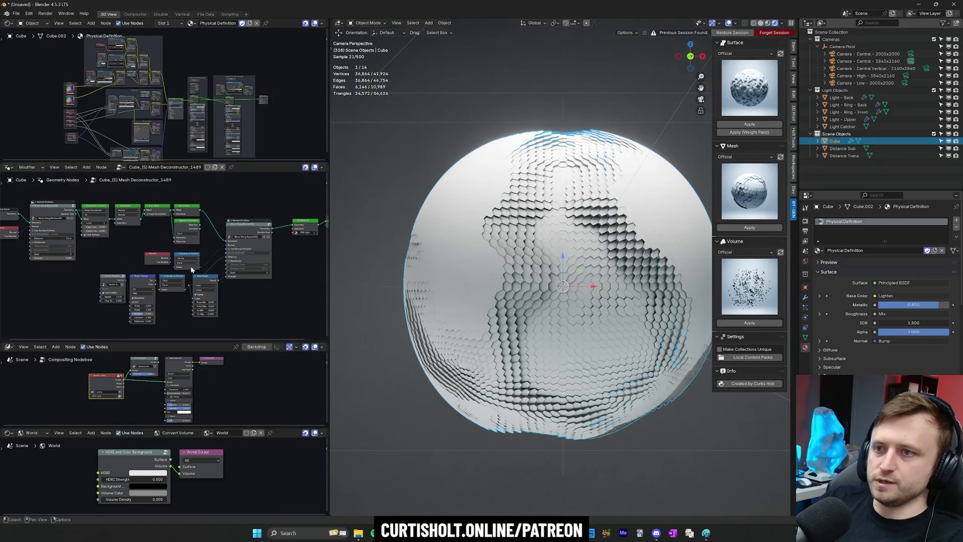
- Raise the vector animation node's Speed further to shift the deconstructed pattern across the sphere
{"action": "middle_click_drag", "start_coordinate": [33, 202], "coordinate": [46, 196]}
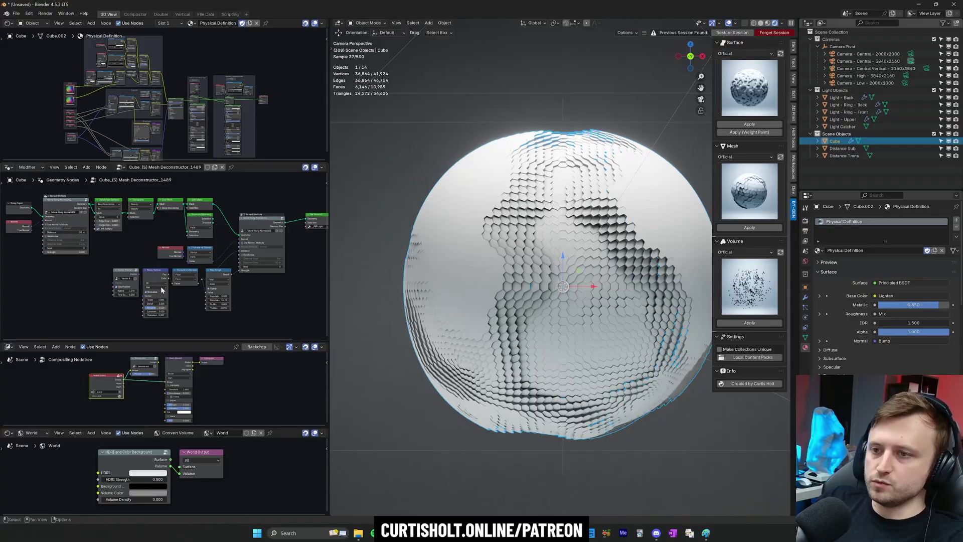
{"action": "scroll", "coordinate": [161, 290], "scroll_direction": "up", "scroll_amount": 4}
{"action": "middle_click_drag", "start_coordinate": [160, 291], "coordinate": [71, 286]}
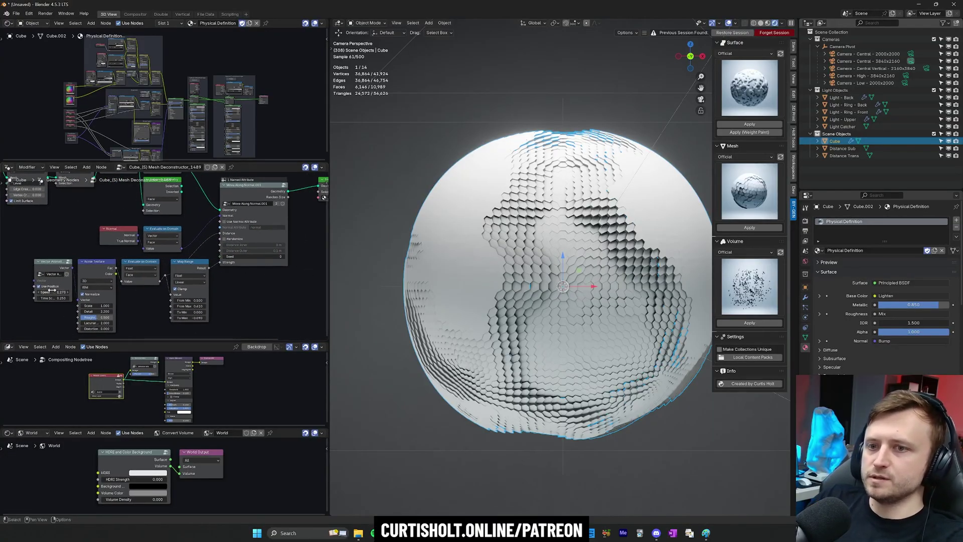
{"action": "left_click_drag", "start_coordinate": [53, 291], "coordinate": [90, 291]}
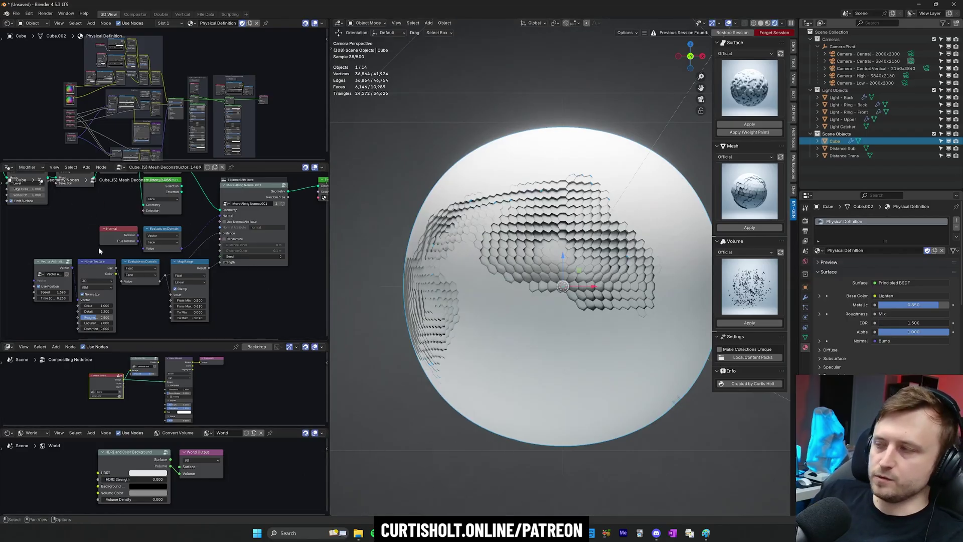
- Show the cube's modifiers and apply the (S) Surface Distribution surface effect on top of the Mesh Deconstructor
{"action": "left_click", "coordinate": [805, 297]}
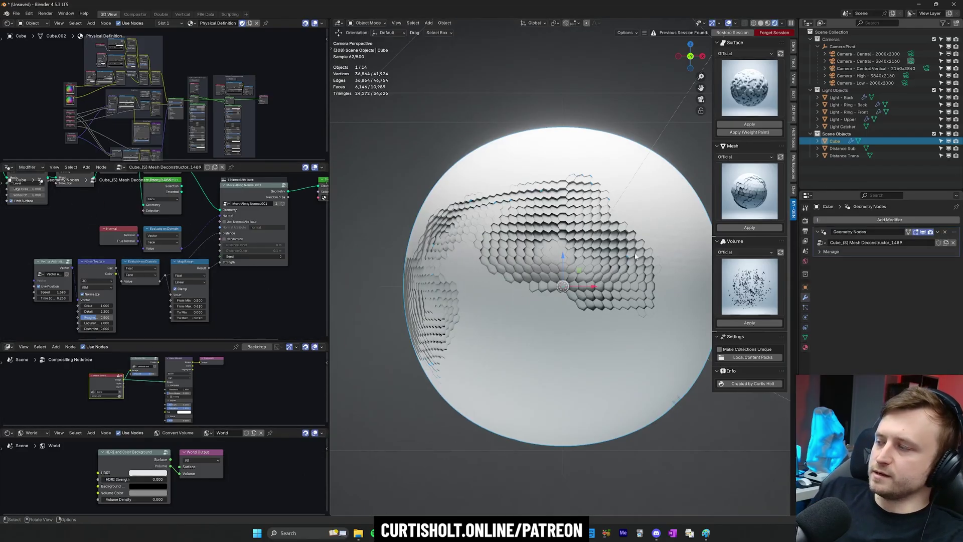
{"action": "left_click", "coordinate": [739, 108]}
{"action": "left_click", "coordinate": [744, 146]}
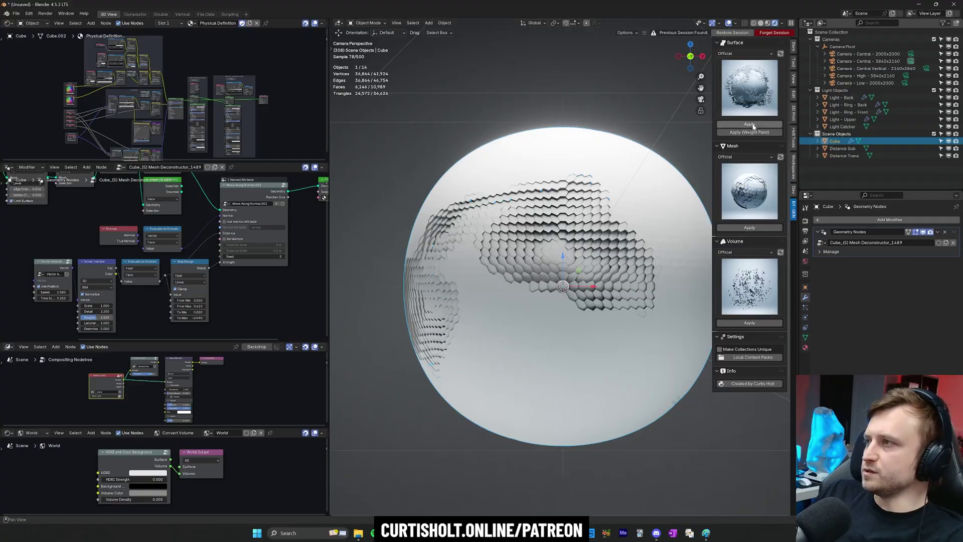
{"action": "left_click", "coordinate": [749, 124]}
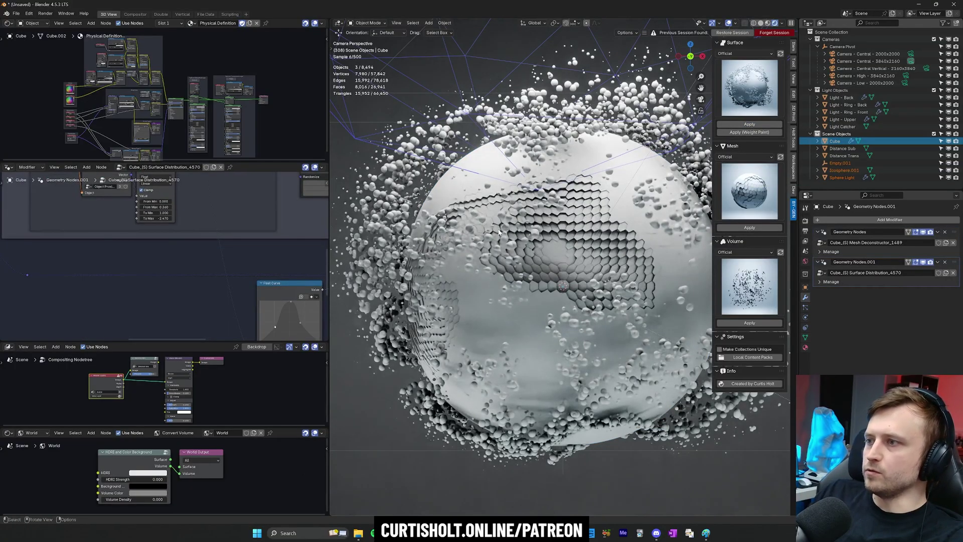
- Examine the full Surface Distribution node tree on the cube, from the Transformation Bus to the parked rotation and scale frames
{"action": "key", "text": "ctrl+space"}
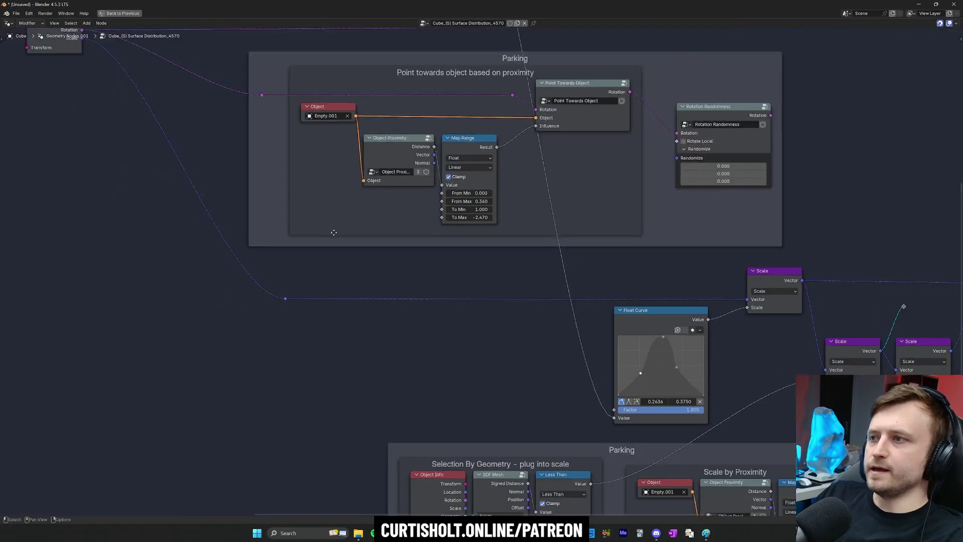
{"action": "key", "text": "Home"}
{"action": "scroll", "coordinate": [501, 301], "scroll_direction": "up", "scroll_amount": 2}
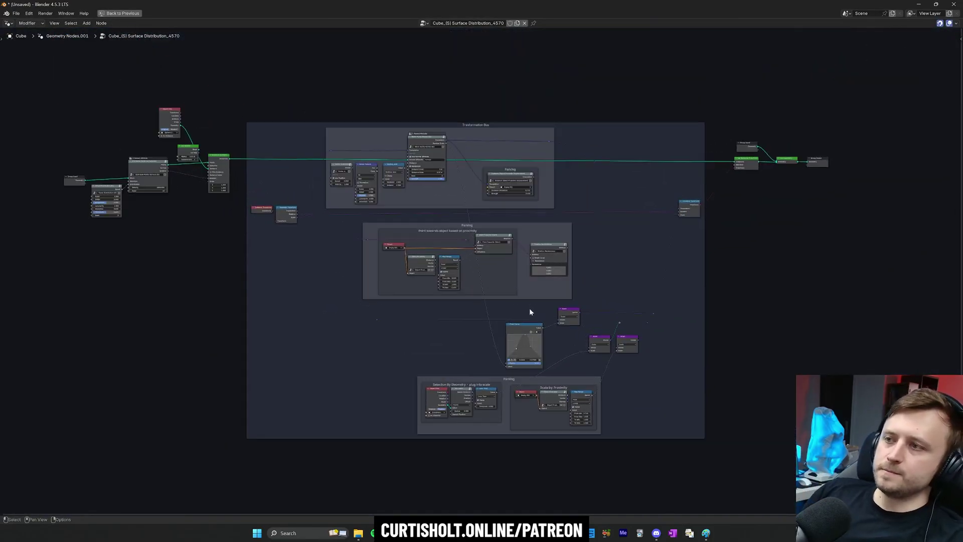
{"action": "middle_click_drag", "start_coordinate": [529, 308], "coordinate": [491, 322]}
{"action": "scroll", "coordinate": [464, 251], "scroll_direction": "up", "scroll_amount": 2}
{"action": "scroll", "coordinate": [600, 278], "scroll_direction": "up", "scroll_amount": 4}
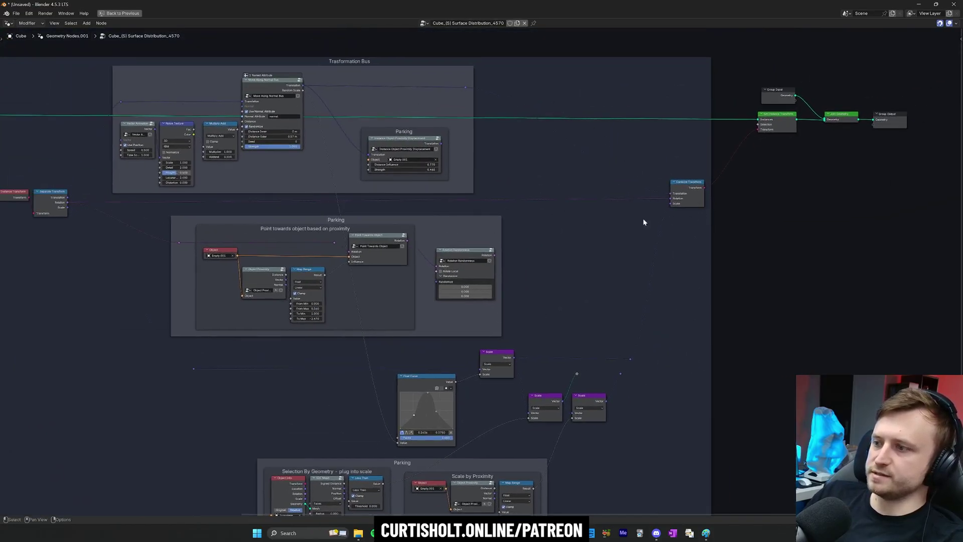
{"action": "scroll", "coordinate": [520, 216], "scroll_direction": "down", "scroll_amount": 1}
{"action": "scroll", "coordinate": [512, 270], "scroll_direction": "up", "scroll_amount": 1}
{"action": "key", "text": "ctrl+space"}
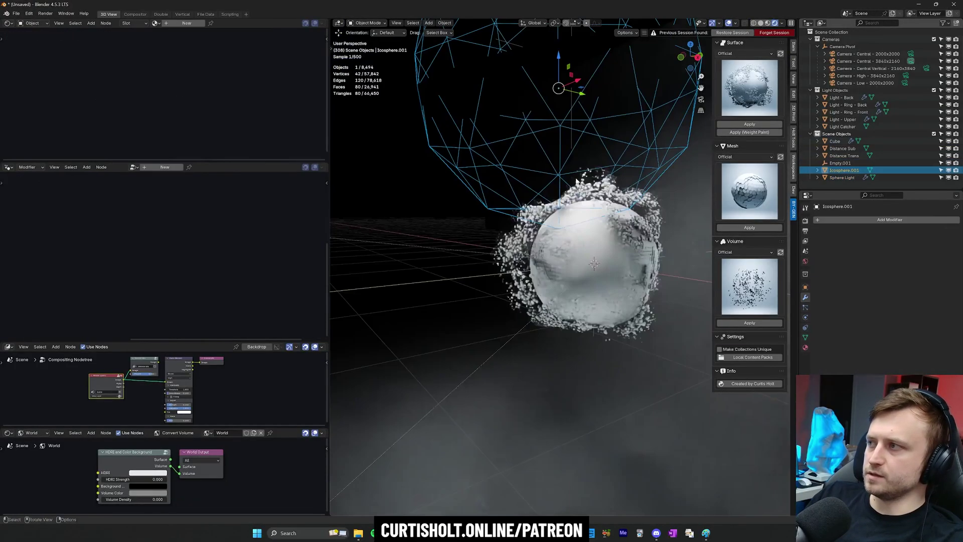
- Try moving Icosphere.001 and Empty.001 near the sphere to test their influence on the distributed particles, and reselect the cube
{"action": "middle_click_drag", "start_coordinate": [562, 170], "coordinate": [544, 163]}
{"action": "scroll", "coordinate": [541, 163], "scroll_direction": "up", "scroll_amount": 2}
{"action": "key", "text": "g"}
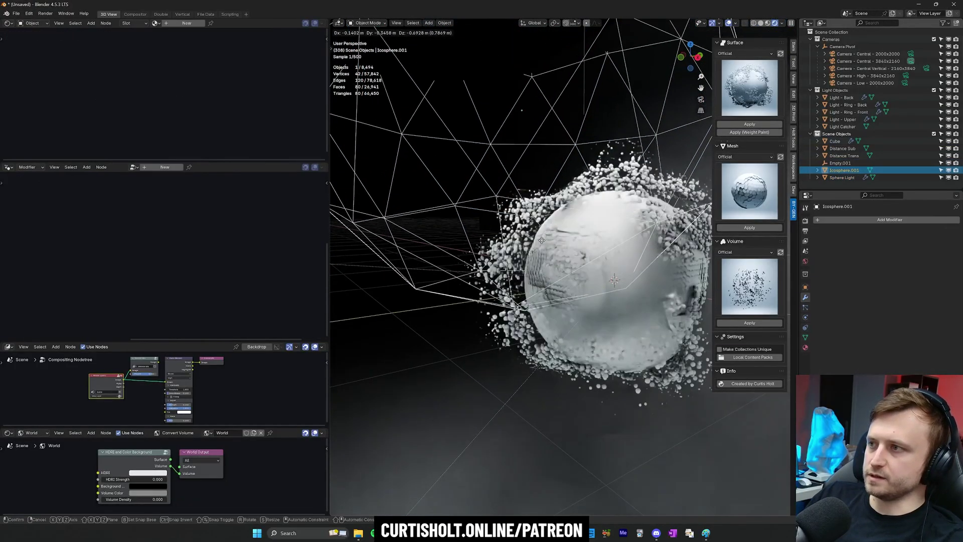
{"action": "right_click", "coordinate": [542, 240]}
{"action": "left_click", "coordinate": [575, 228]}
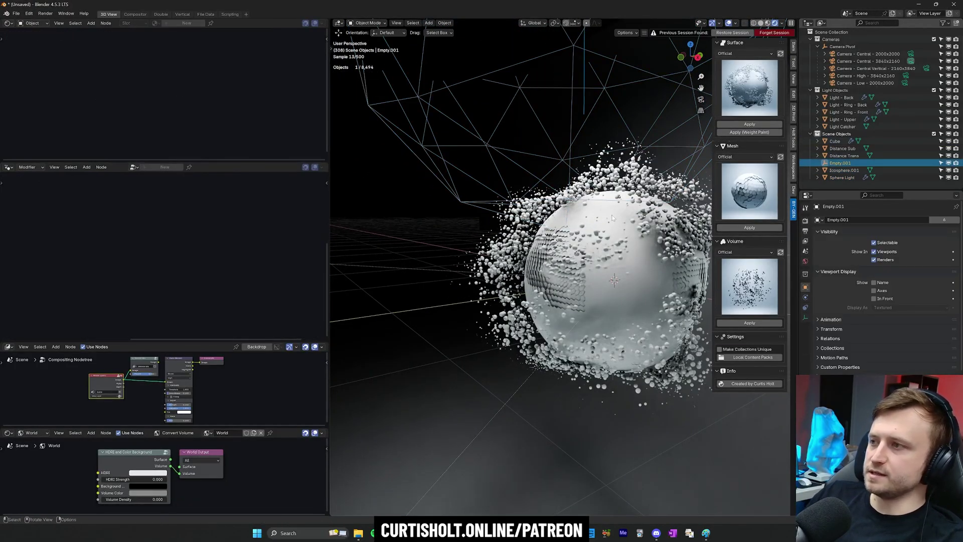
{"action": "left_click", "coordinate": [663, 242]}
{"action": "scroll", "coordinate": [564, 198], "scroll_direction": "up", "scroll_amount": 3}
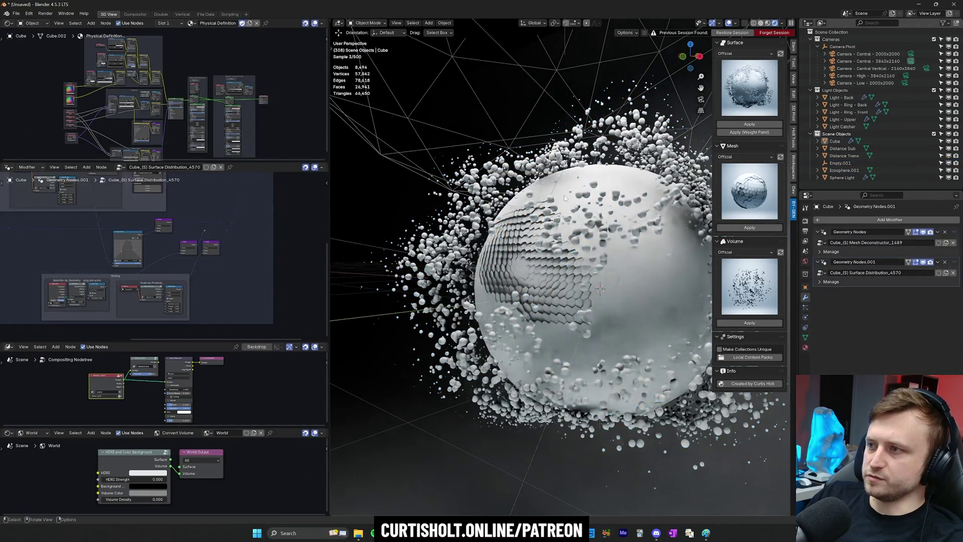
{"action": "scroll", "coordinate": [499, 207], "scroll_direction": "down", "scroll_amount": 1}
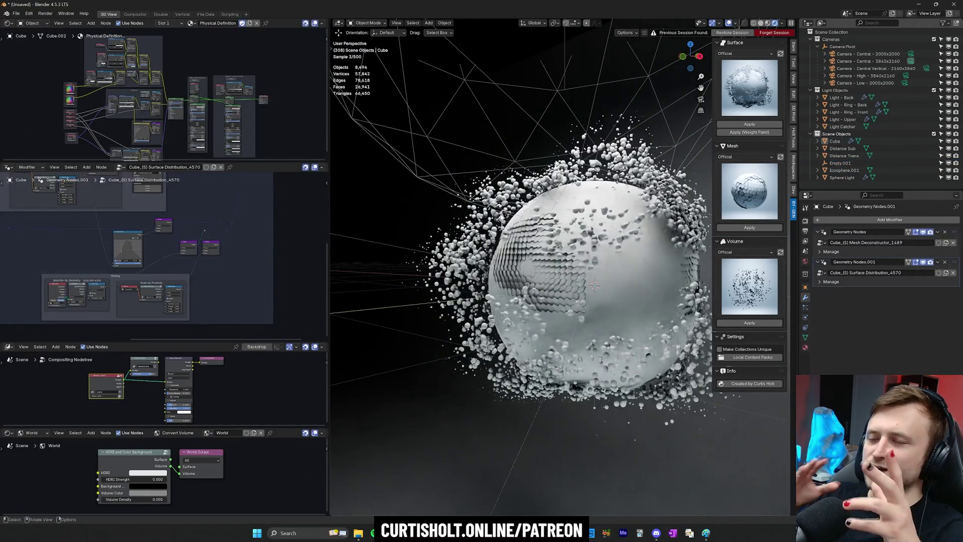
{"action": "left_click", "coordinate": [835, 141]}
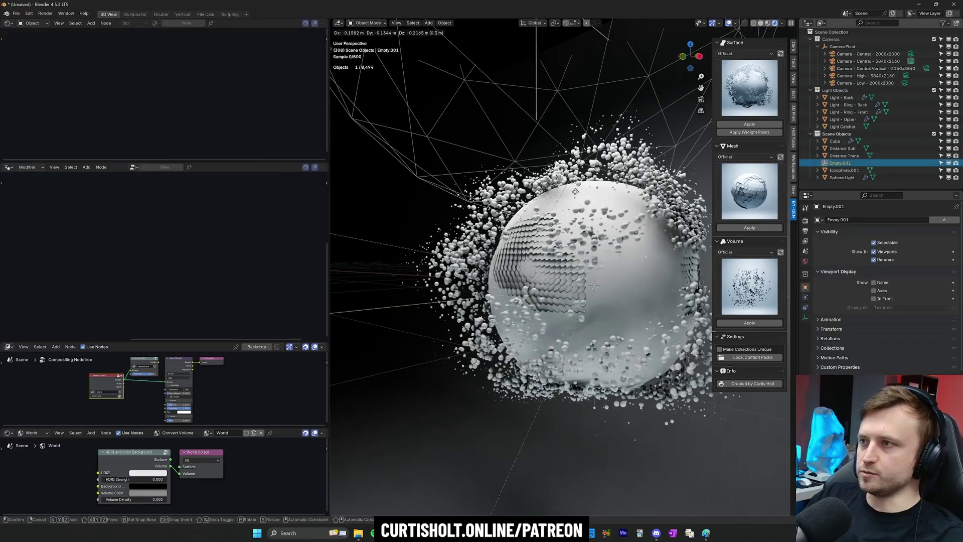
- Inspect the Selection By Geometry and Scale by Proximity frames in the cube's Surface Distribution tree
{"action": "key", "text": "ctrl+space"}
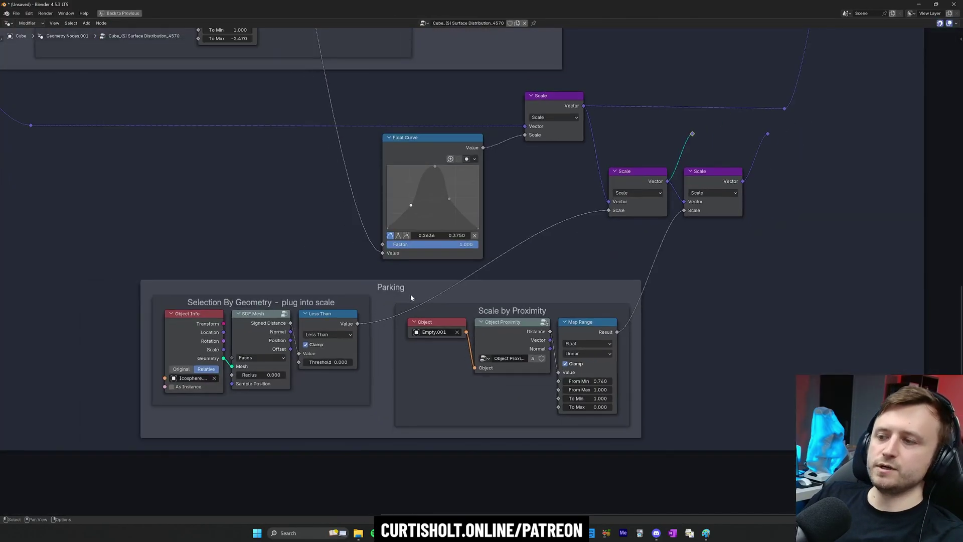
{"action": "scroll", "coordinate": [262, 327], "scroll_direction": "down", "scroll_amount": 2}
{"action": "scroll", "coordinate": [301, 323], "scroll_direction": "up", "scroll_amount": 1}
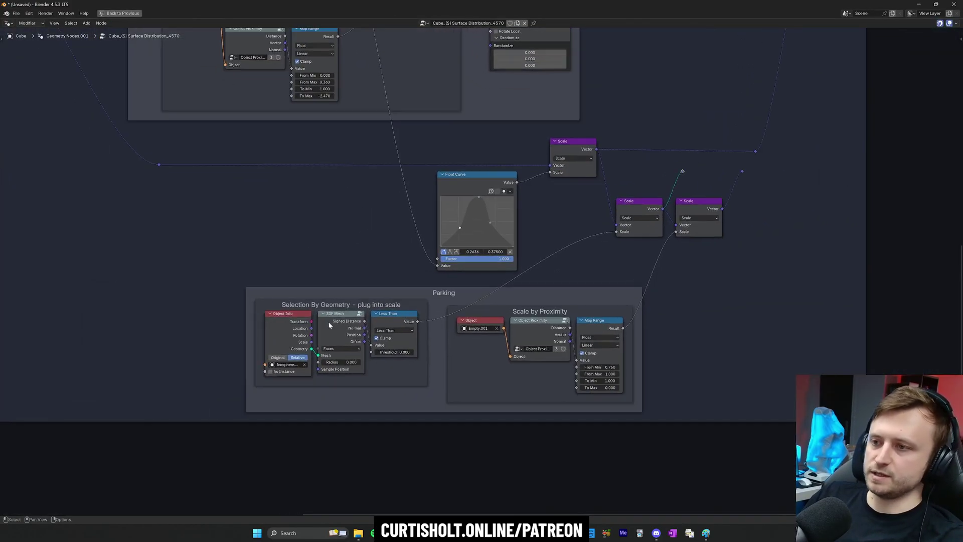
{"action": "left_click", "coordinate": [289, 302]}
{"action": "middle_click_drag", "start_coordinate": [500, 314], "coordinate": [396, 308]}
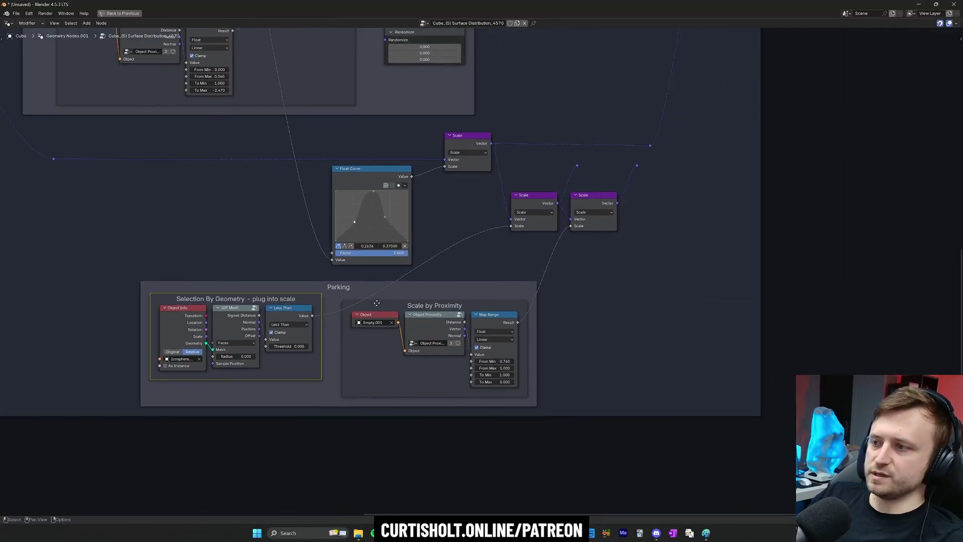
{"action": "left_click", "coordinate": [396, 309]}
{"action": "middle_click_drag", "start_coordinate": [551, 298], "coordinate": [502, 326]}
{"action": "scroll", "coordinate": [402, 357], "scroll_direction": "up", "scroll_amount": 3}
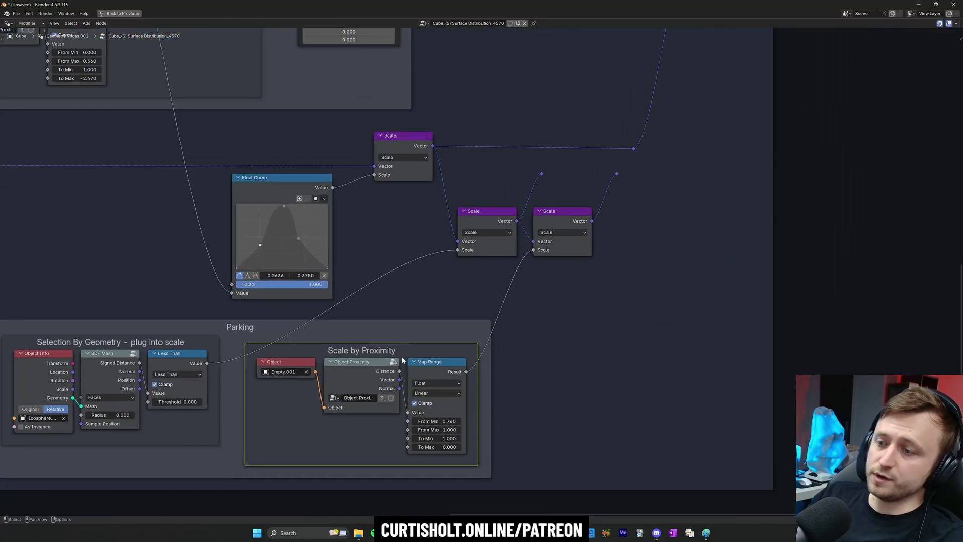
{"action": "scroll", "coordinate": [397, 377], "scroll_direction": "down", "scroll_amount": 2}
- Link the last parked Scale node's reroute to the reroute feeding Combine Transform's Scale, and test it by moving Empty.001
{"action": "middle_click_drag", "start_coordinate": [561, 225], "coordinate": [469, 305]}
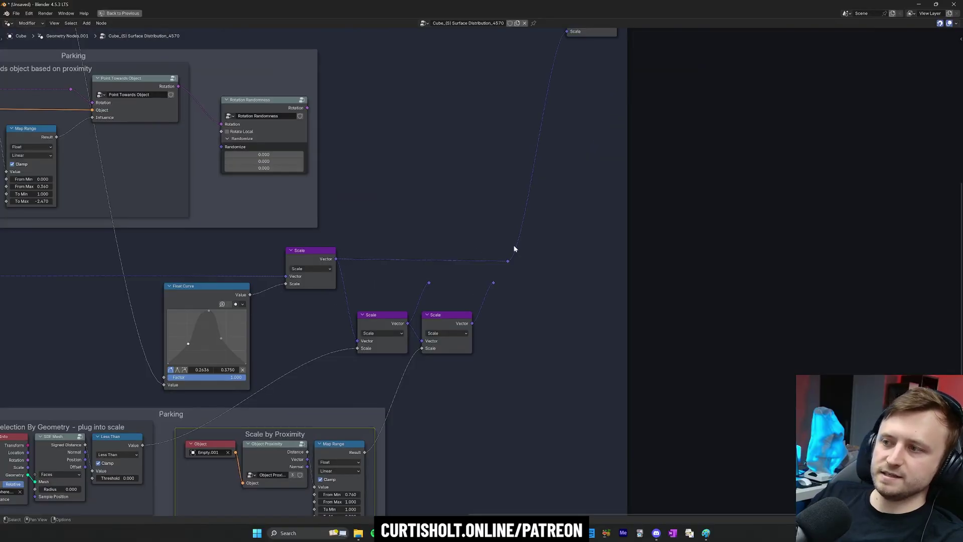
{"action": "middle_click_drag", "start_coordinate": [498, 273], "coordinate": [555, 299]}
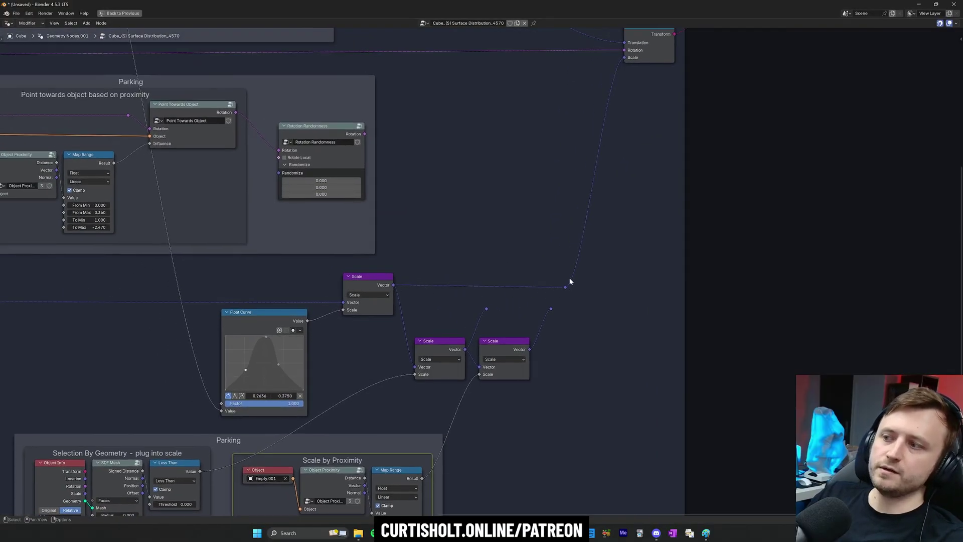
{"action": "middle_click_drag", "start_coordinate": [461, 361], "coordinate": [443, 338]}
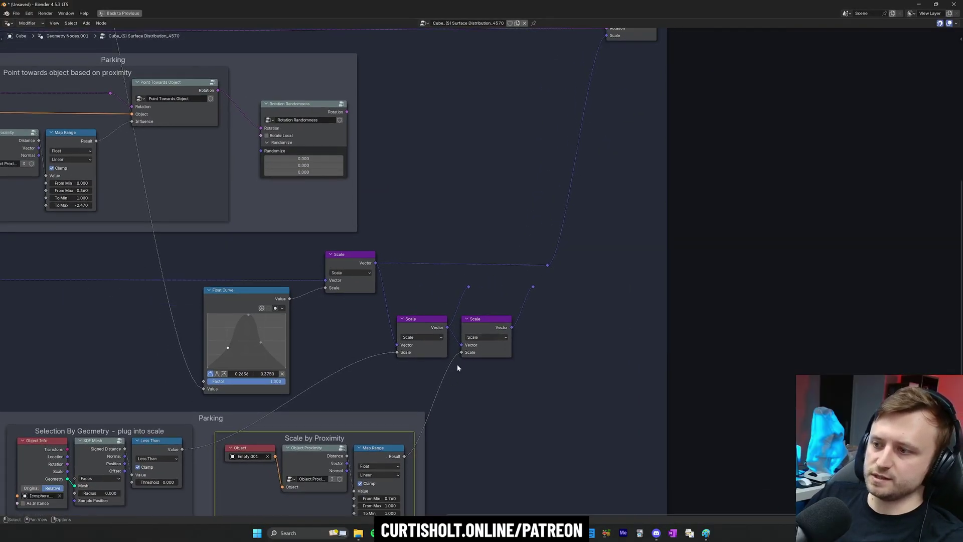
{"action": "left_click_drag", "start_coordinate": [533, 286], "coordinate": [547, 264]}
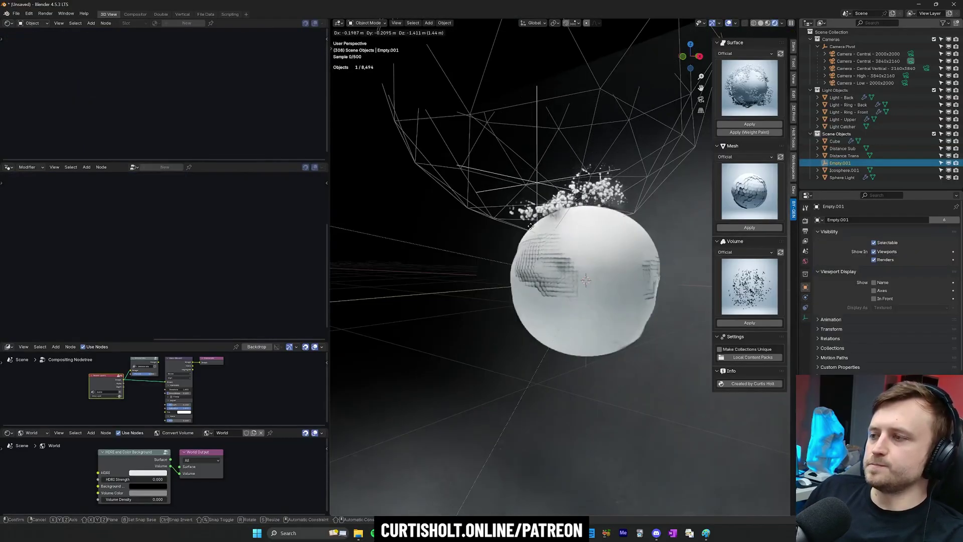
{"action": "left_click", "coordinate": [564, 272]}
{"action": "left_click", "coordinate": [564, 273]}
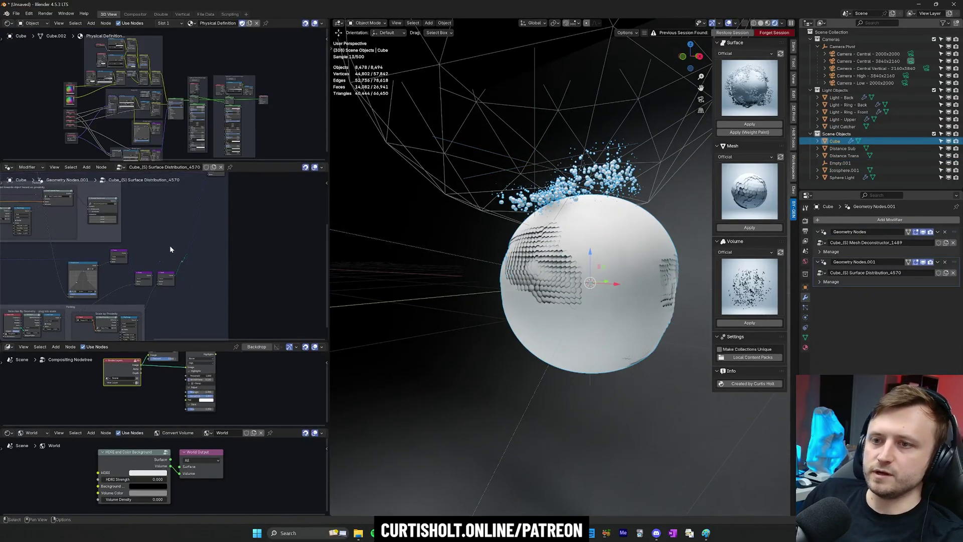
{"action": "key", "text": "ctrl+space"}
{"action": "scroll", "coordinate": [160, 281], "scroll_direction": "up", "scroll_amount": 1}
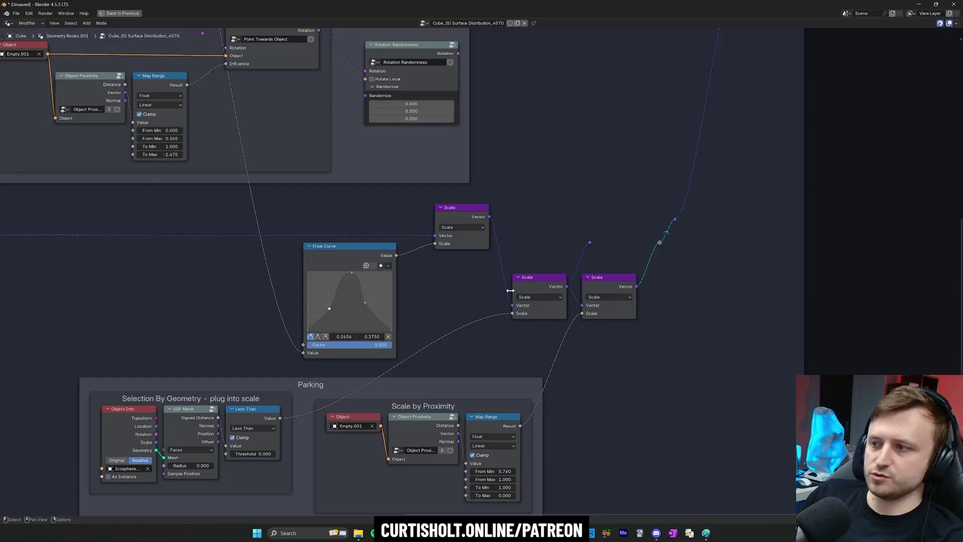
{"action": "middle_click_drag", "start_coordinate": [602, 301], "coordinate": [543, 310]}
{"action": "left_click_drag", "start_coordinate": [430, 226], "coordinate": [491, 276]}
{"action": "right_click", "coordinate": [491, 276]}
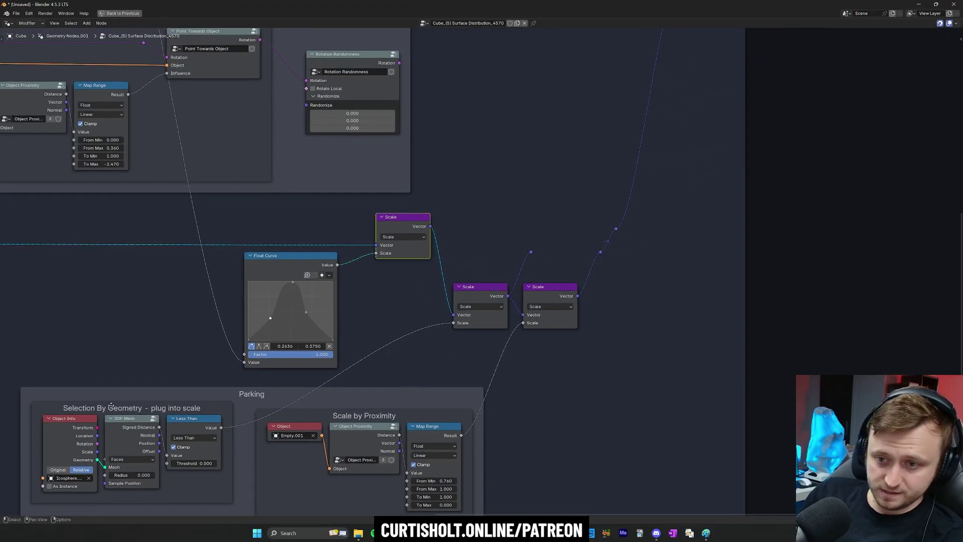
- Try moving Icosphere.001 over the sphere to test the geometry-based scaling, and reselect the cube
{"action": "key", "text": "ctrl+space"}
{"action": "left_click", "coordinate": [844, 170]}
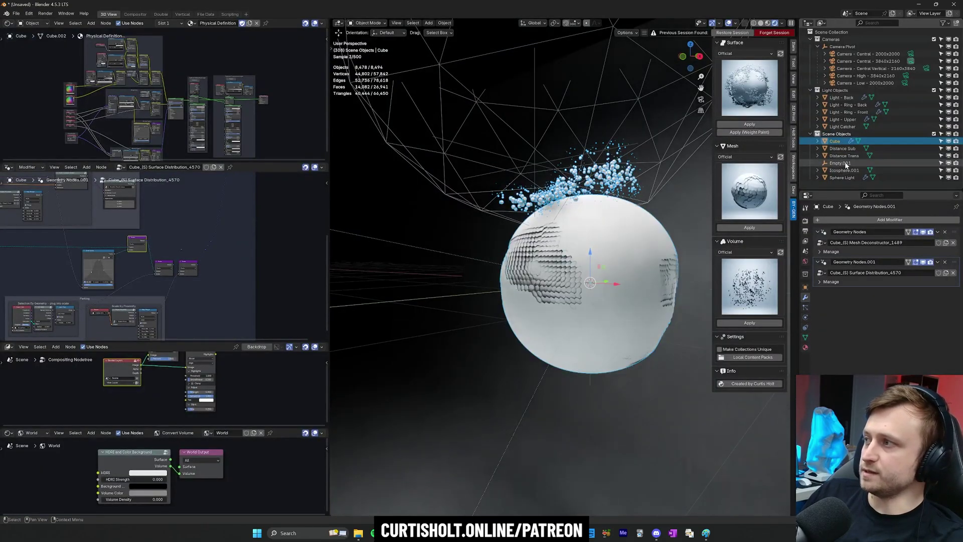
{"action": "key", "text": "g"}
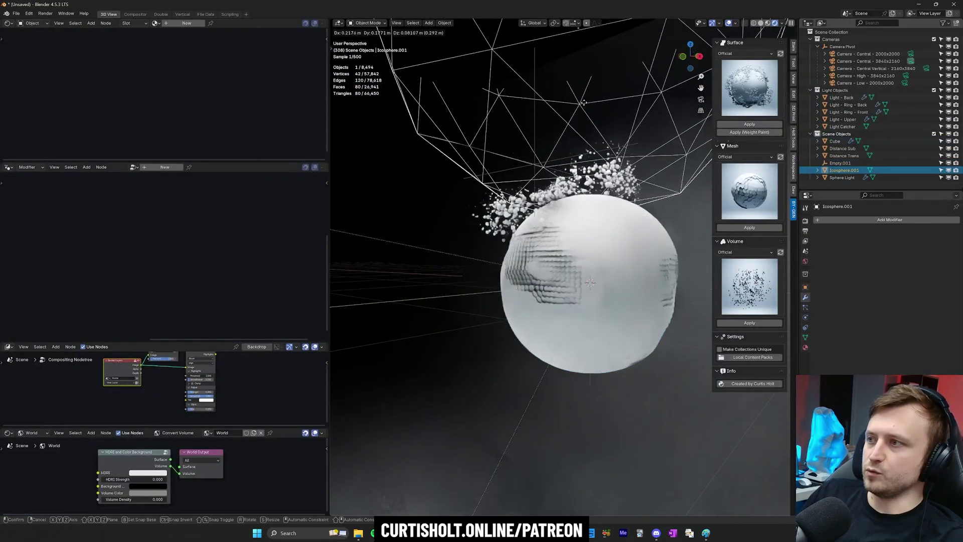
{"action": "left_click", "coordinate": [547, 40]}
{"action": "left_click", "coordinate": [544, 234]}
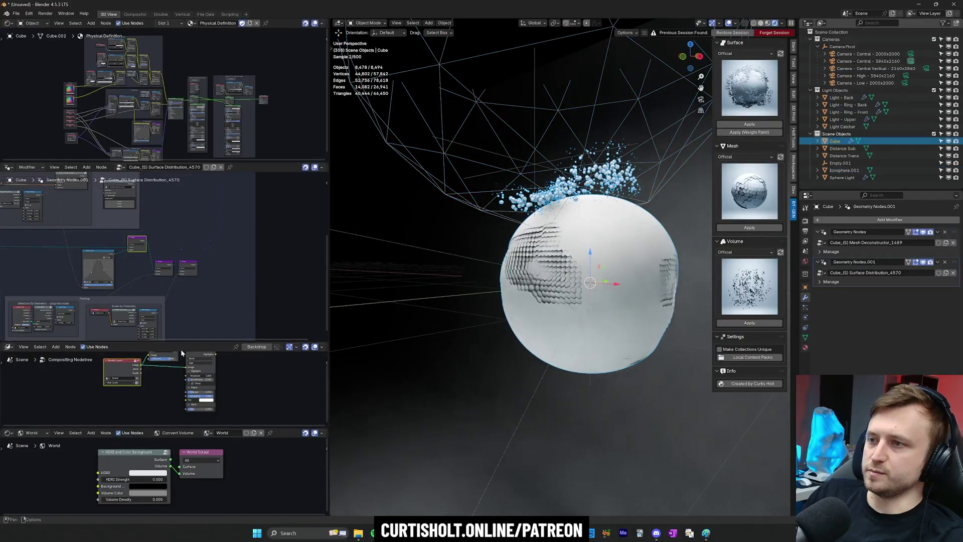
- Link the first Scale node's Vector output directly into the last Scale node's Vector input, bypassing the geometry selection
{"action": "key", "text": "ctrl+space"}
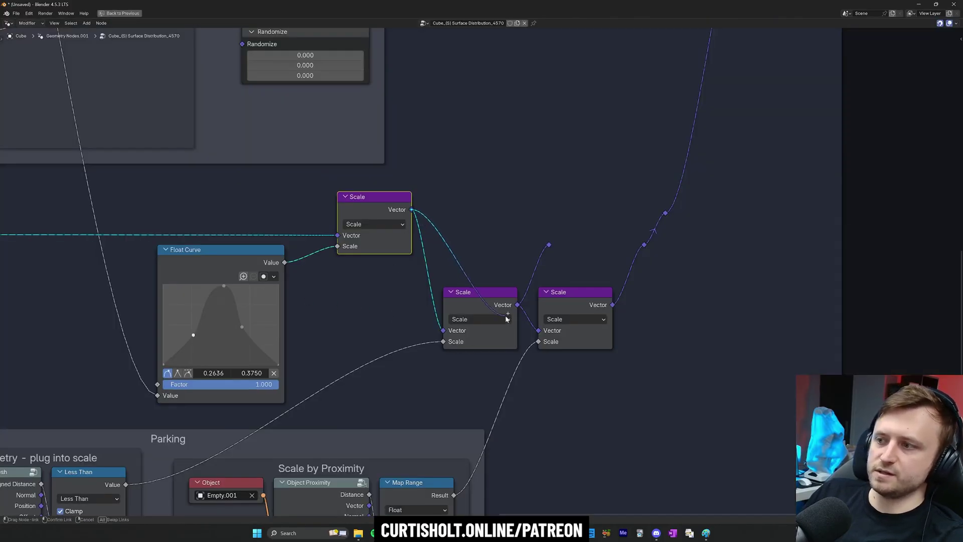
{"action": "scroll", "coordinate": [414, 372], "scroll_direction": "down", "scroll_amount": 2}
{"action": "key", "text": "ctrl+space"}
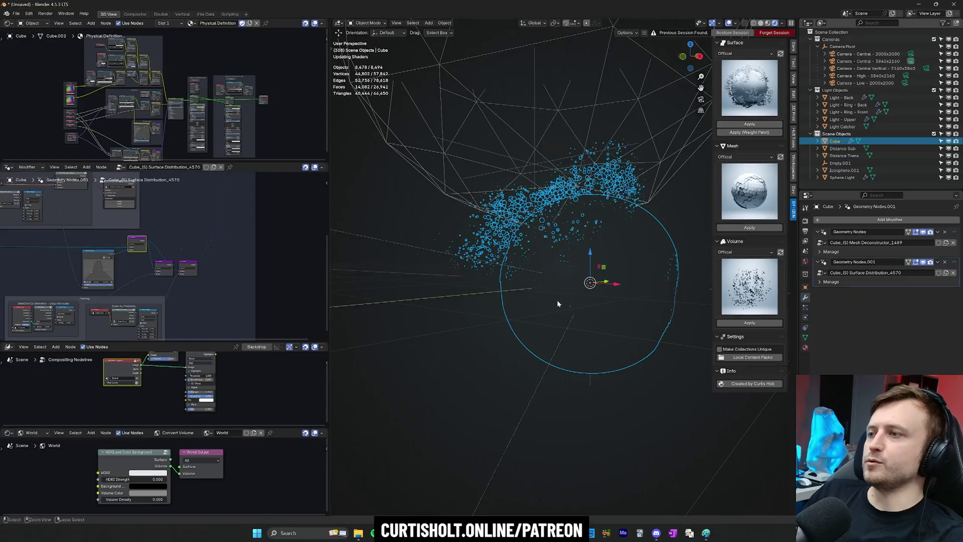
- Delete Icosphere.001 from the scene
{"action": "left_click", "coordinate": [839, 163]}
{"action": "left_click", "coordinate": [837, 171]}
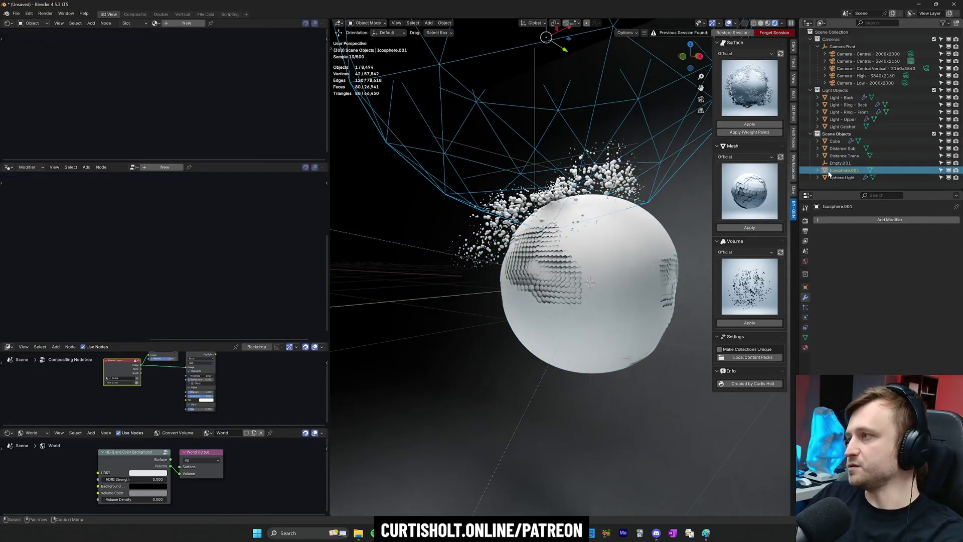
{"action": "key", "text": "Delete"}
- Move Empty.001 about 0.89, 0.71, -0.23 m, and in camera view about -1.87 m in X and -0.57 m in Z
{"action": "left_click", "coordinate": [534, 164]}
{"action": "key", "text": "g"}
{"action": "left_click", "coordinate": [667, 187]}
{"action": "middle_click_drag", "start_coordinate": [531, 236], "coordinate": [594, 240]}
{"action": "key", "text": "KP_0"}
{"action": "key", "text": "g"}
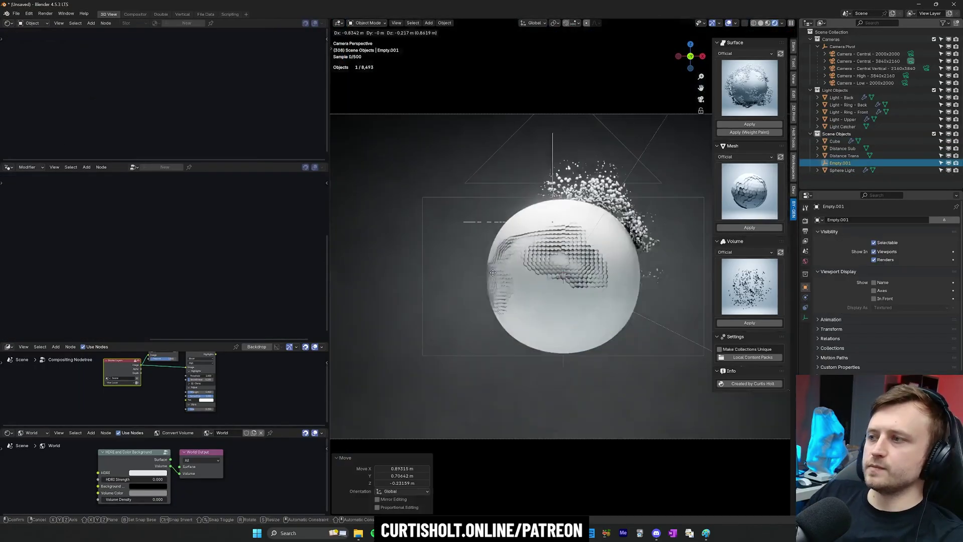
{"action": "left_click", "coordinate": [465, 278]}
- Move Empty.001 about 1.1 m toward the negative Y side of the sphere and return to the camera view
{"action": "middle_click_drag", "start_coordinate": [466, 281], "coordinate": [555, 285]}
{"action": "scroll", "coordinate": [554, 284], "scroll_direction": "down", "scroll_amount": 3}
{"action": "key", "text": "g"}
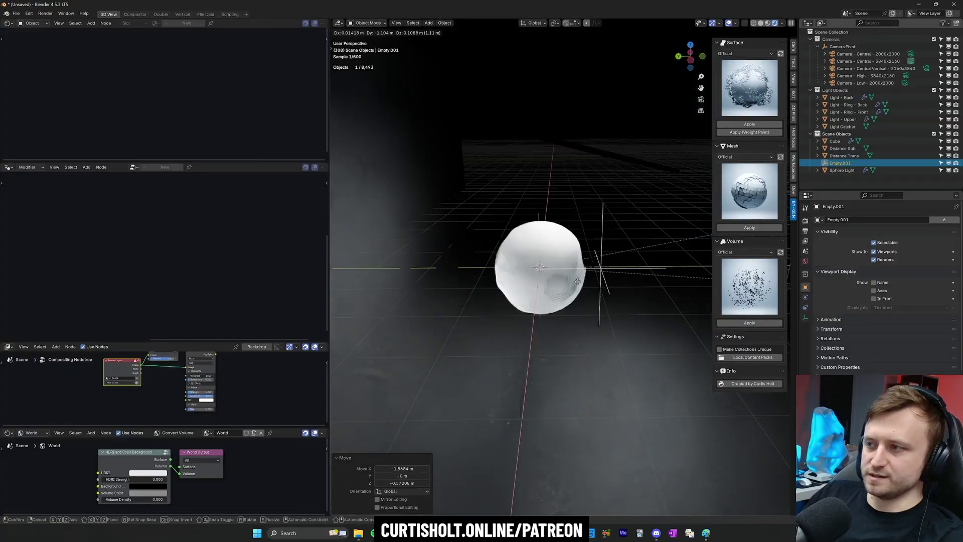
{"action": "left_click", "coordinate": [580, 282]}
{"action": "key", "text": "KP_0"}
{"action": "scroll", "coordinate": [563, 267], "scroll_direction": "up", "scroll_amount": 1}
- Reselect Empty.001 and move it about 0.43 m in X and 0.15 m in Z toward the sphere
{"action": "key", "text": "alt+a"}
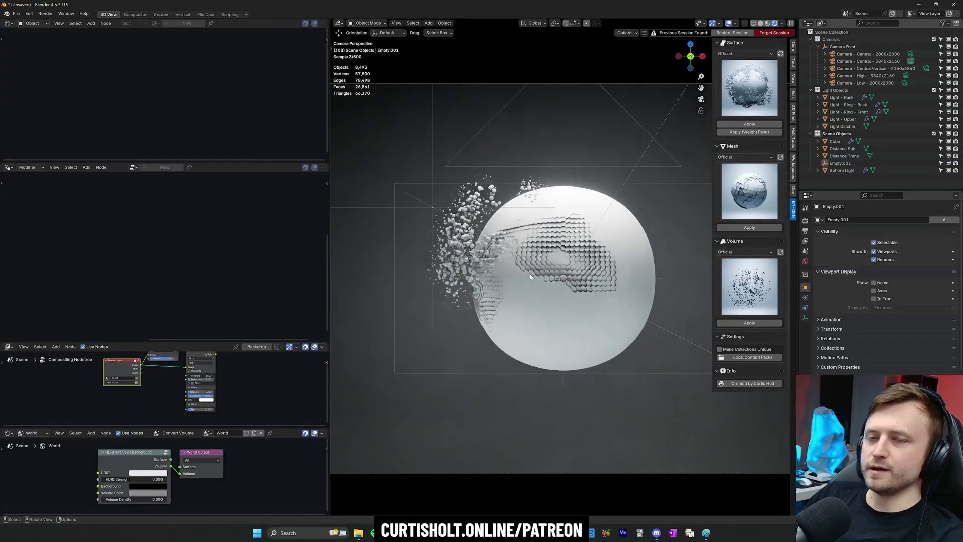
{"action": "key", "text": "ctrl+z"}
{"action": "key", "text": "g"}
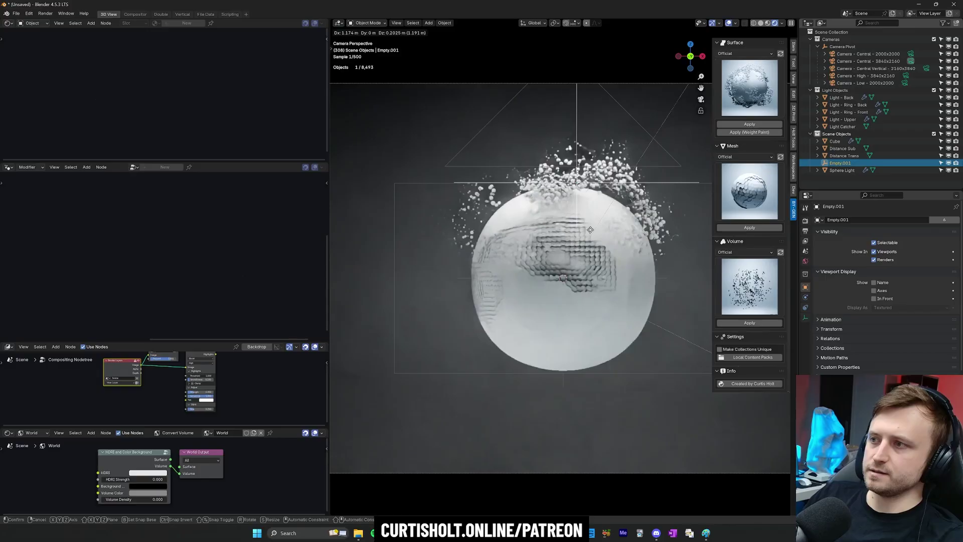
{"action": "left_click", "coordinate": [560, 256]}
{"action": "scroll", "coordinate": [562, 270], "scroll_direction": "up", "scroll_amount": 3}
{"action": "scroll", "coordinate": [583, 240], "scroll_direction": "down", "scroll_amount": 1}
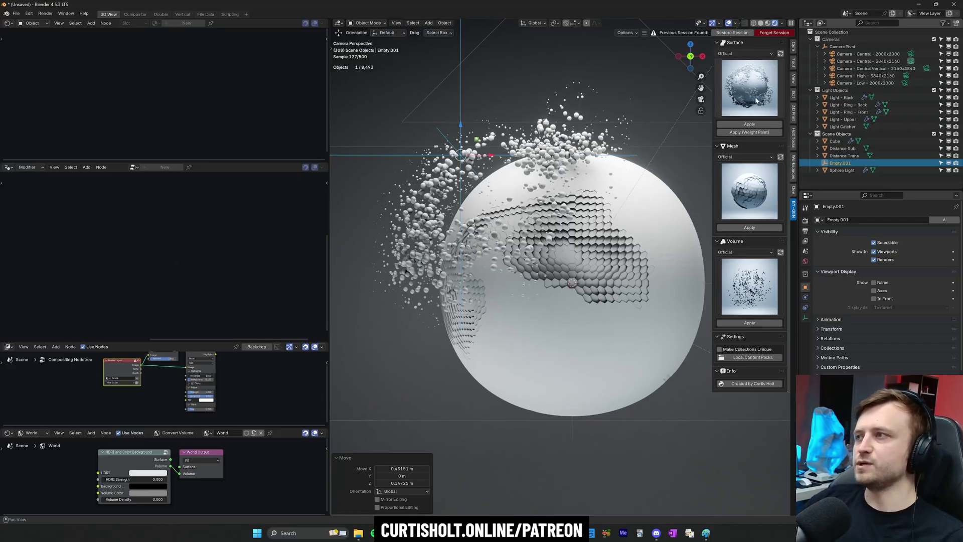
{"action": "left_click", "coordinate": [735, 196]}
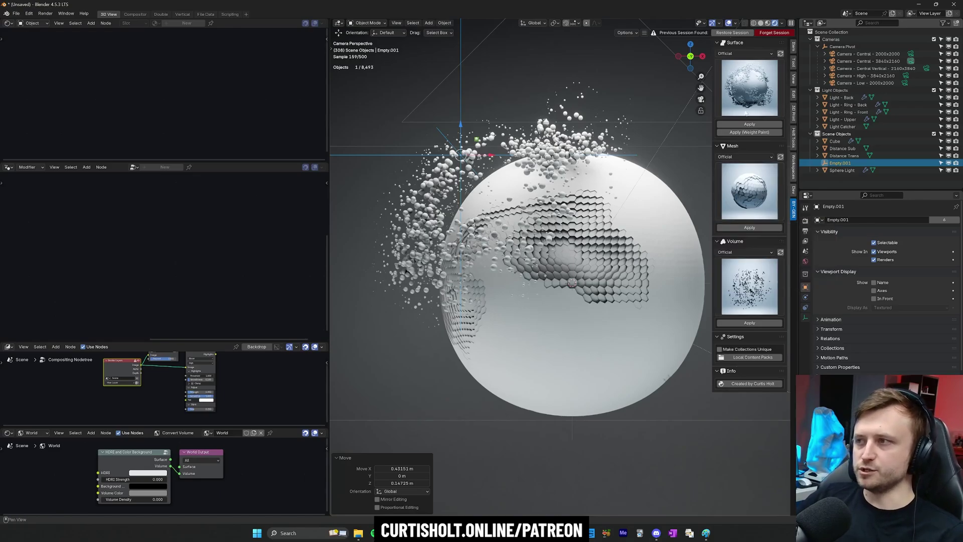
{"action": "left_click", "coordinate": [746, 109]}
{"action": "left_click", "coordinate": [746, 149]}
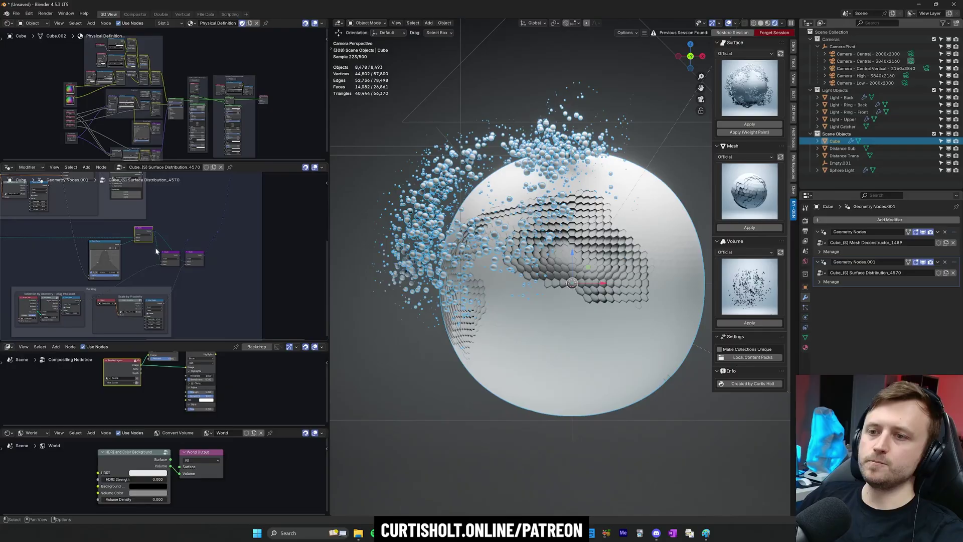
- Review the chained Scale nodes and their proximity inputs in the cube's Surface Distribution tree
{"action": "key", "text": "ctrl+space"}
{"action": "scroll", "coordinate": [378, 254], "scroll_direction": "down", "scroll_amount": 3}
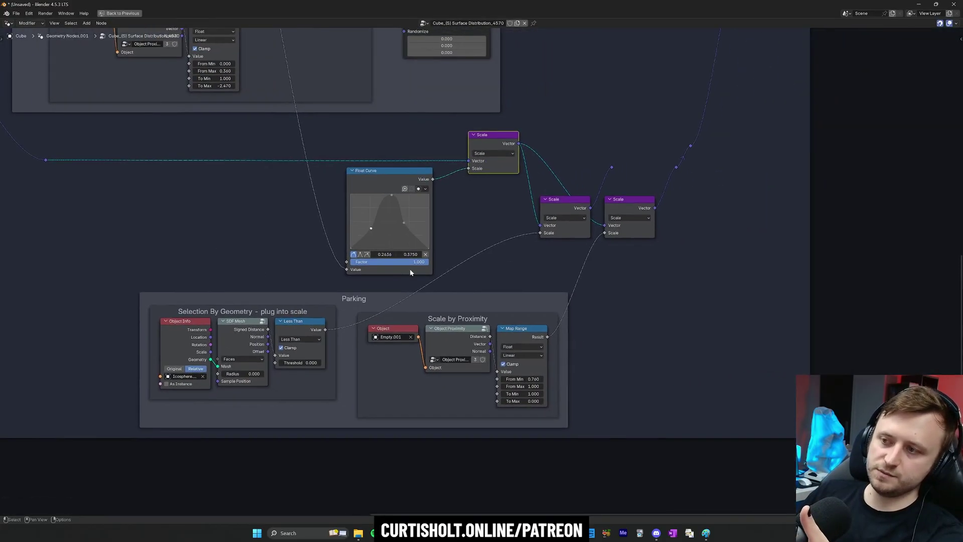
{"action": "middle_click_drag", "start_coordinate": [479, 224], "coordinate": [474, 226]}
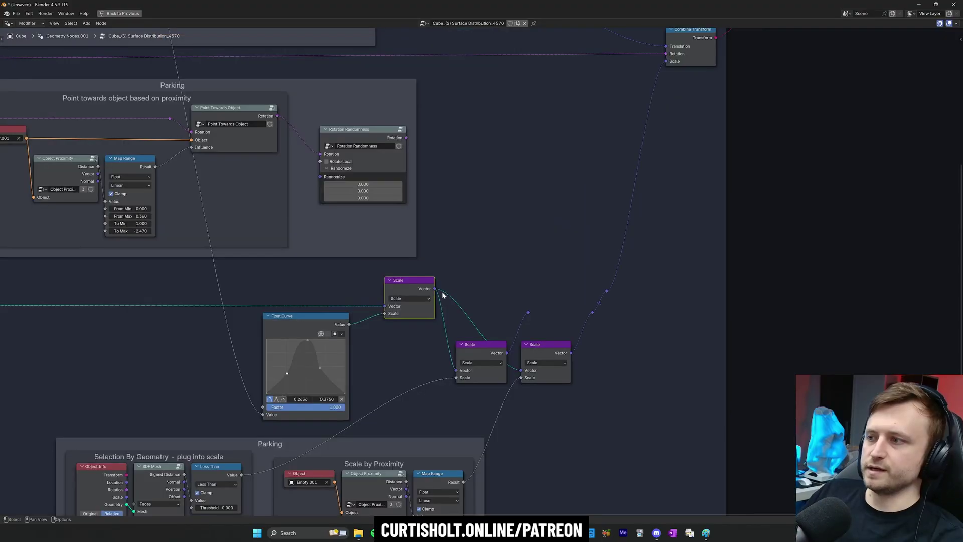
- Try linking the first Scale node's vector straight to the scale reroute, bypassing the two chained Scale nodes, and undo the change
{"action": "key", "text": "ctrl+space"}
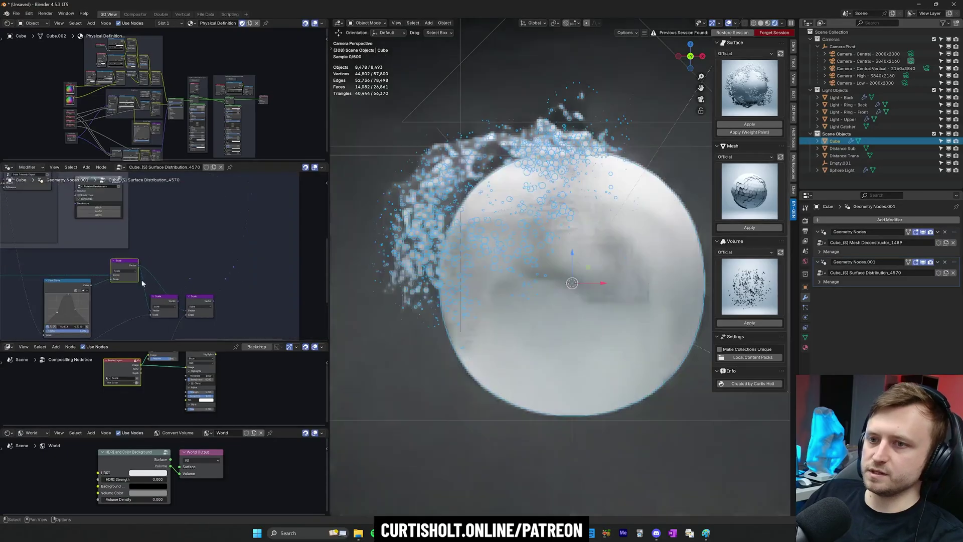
{"action": "left_click_drag", "start_coordinate": [134, 268], "coordinate": [235, 271]}
{"action": "middle_click_drag", "start_coordinate": [40, 268], "coordinate": [103, 251]}
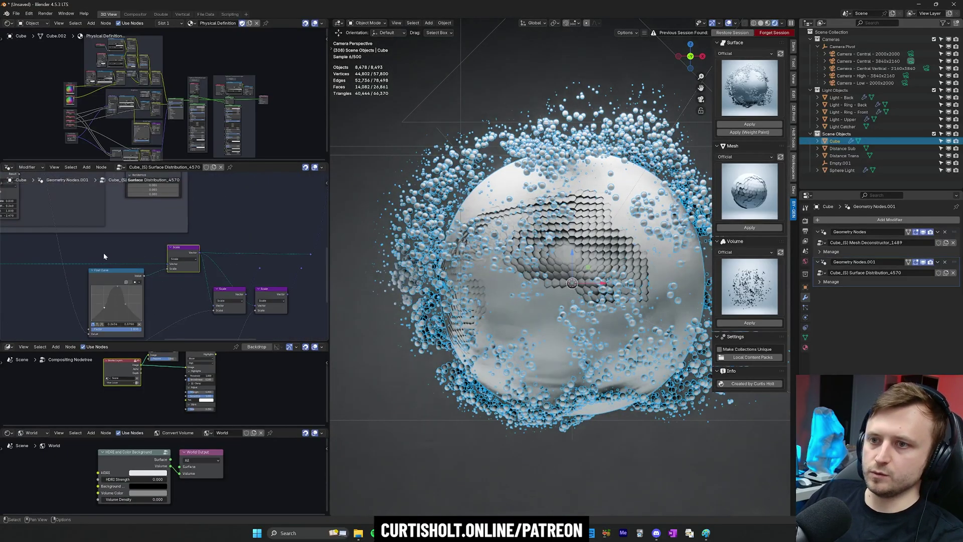
{"action": "middle_click_drag", "start_coordinate": [276, 258], "coordinate": [181, 257]}
{"action": "scroll", "coordinate": [181, 256], "scroll_direction": "up", "scroll_amount": 1}
{"action": "scroll", "coordinate": [181, 256], "scroll_direction": "up", "scroll_amount": 1}
{"action": "key", "text": "ctrl+z"}
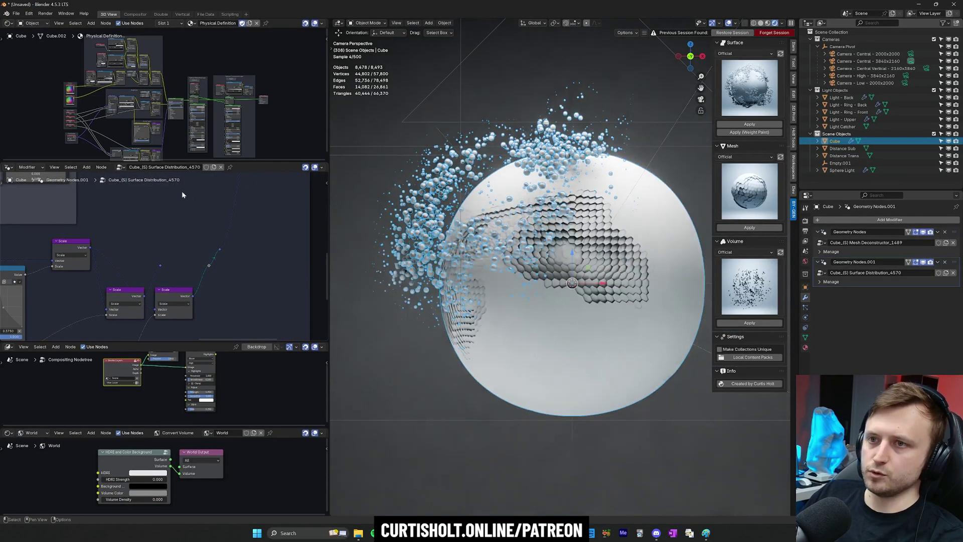
- Try feeding the Rotation Randomness node's rotation output into the Combine Transform node's Rotation input, and undo the link
{"action": "middle_click_drag", "start_coordinate": [181, 190], "coordinate": [220, 338]}
{"action": "key", "text": "ctrl+space"}
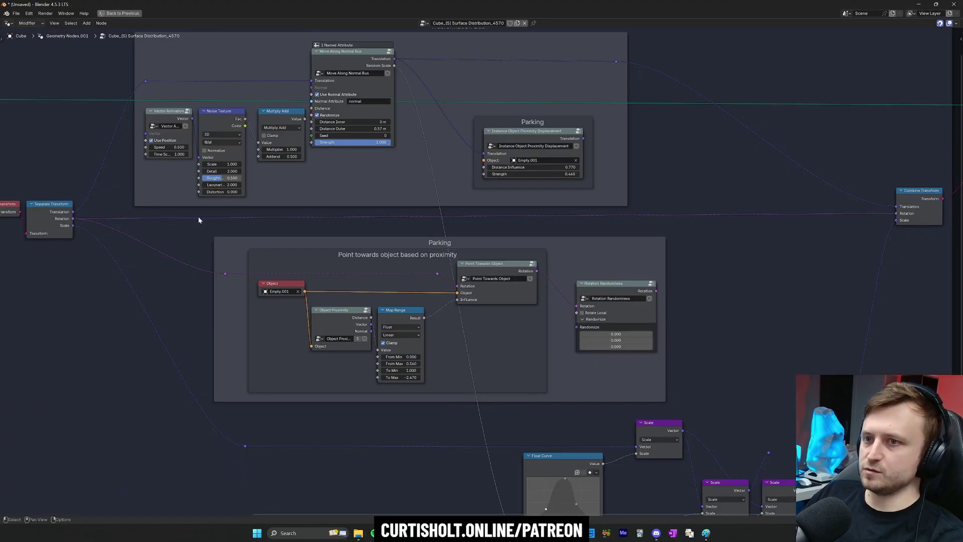
{"action": "middle_click_drag", "start_coordinate": [697, 209], "coordinate": [480, 259]}
{"action": "left_click", "coordinate": [538, 258]}
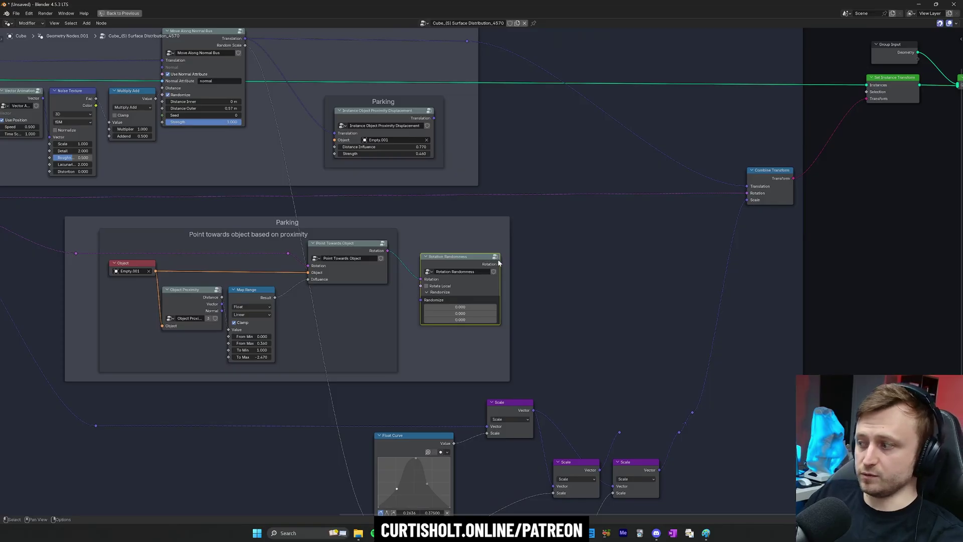
{"action": "key", "text": "ctrl+space"}
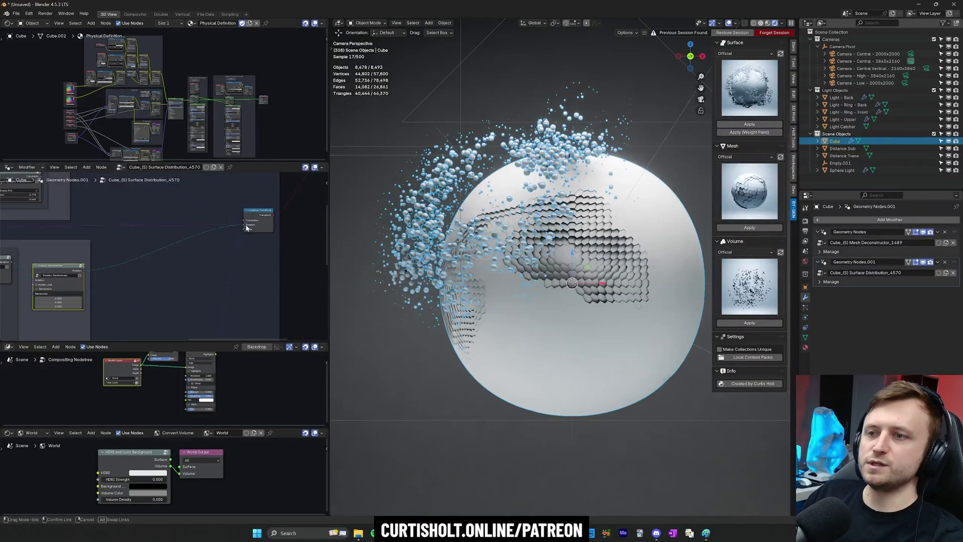
{"action": "left_click_drag", "start_coordinate": [246, 228], "coordinate": [245, 226]}
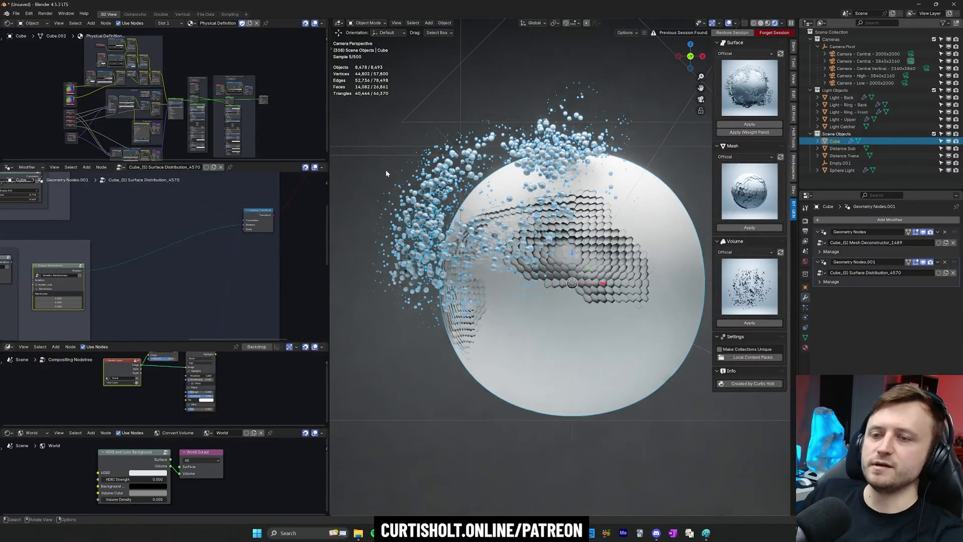
{"action": "key", "text": "ctrl+z"}
- Set the Distance Outer of the Move Along Normal Bus node in the transformation bus to 0.81 m
{"action": "middle_click_drag", "start_coordinate": [91, 235], "coordinate": [177, 292]}
{"action": "key", "text": "ctrl+space"}
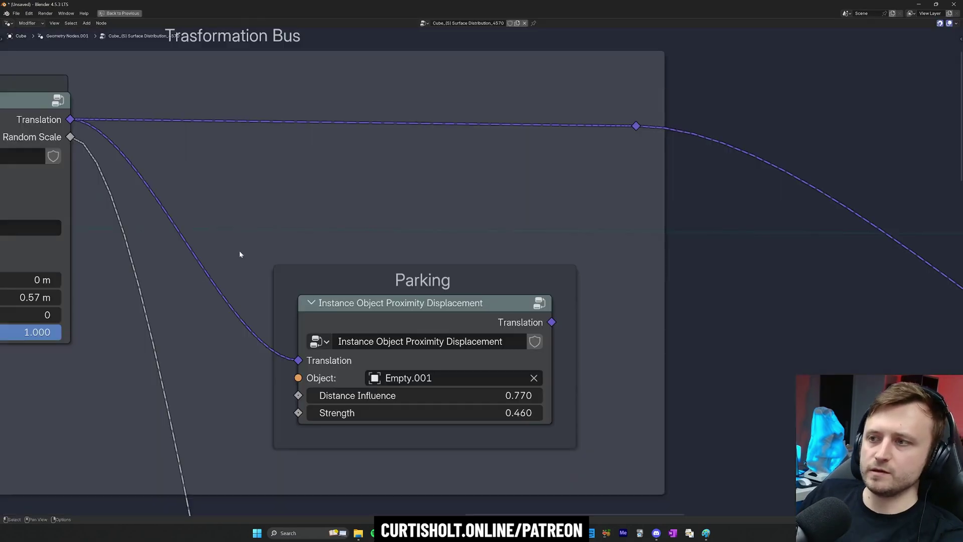
{"action": "scroll", "coordinate": [239, 250], "scroll_direction": "down", "scroll_amount": 4}
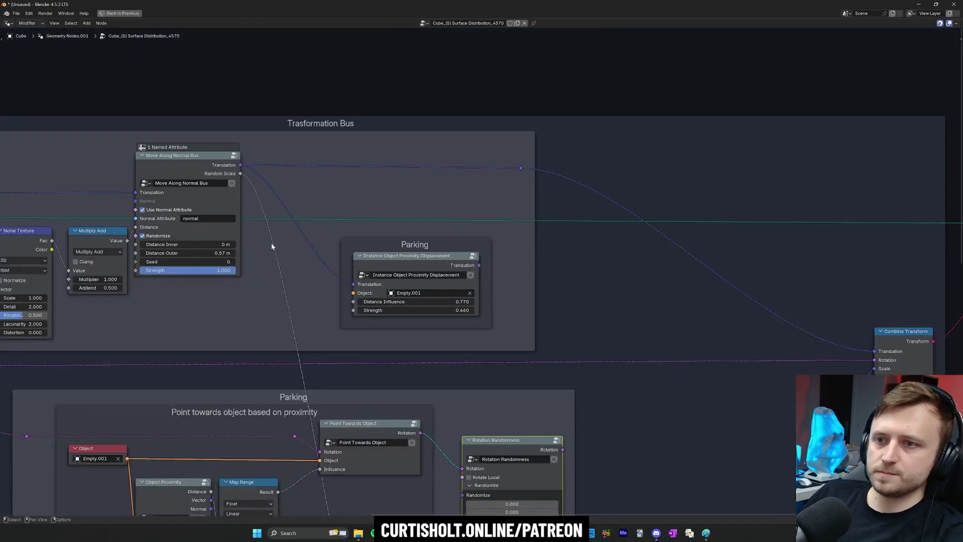
{"action": "middle_click_drag", "start_coordinate": [215, 261], "coordinate": [393, 257]}
{"action": "scroll", "coordinate": [306, 262], "scroll_direction": "up", "scroll_amount": 3}
{"action": "key", "text": "ctrl+space"}
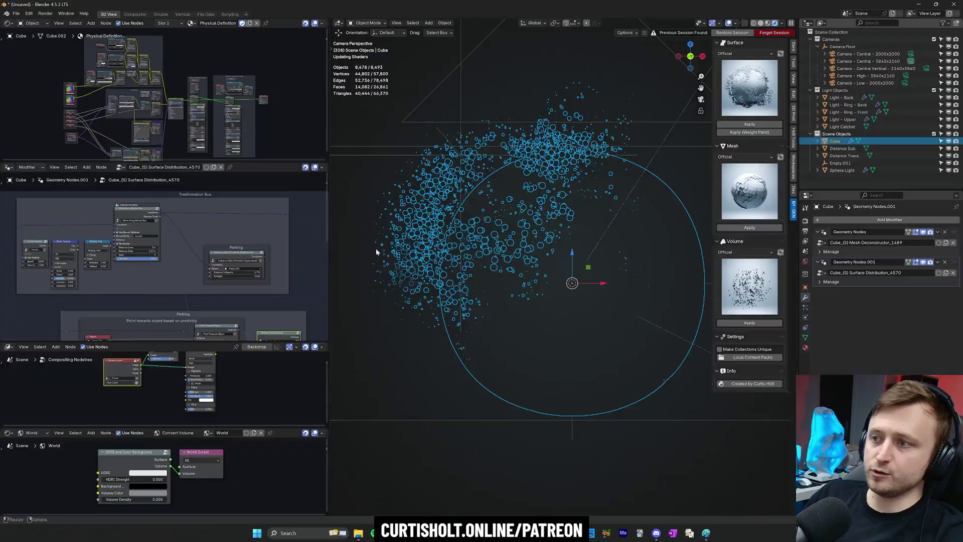
{"action": "scroll", "coordinate": [133, 255], "scroll_direction": "up", "scroll_amount": 6}
{"action": "middle_click_drag", "start_coordinate": [136, 253], "coordinate": [167, 270]}
{"action": "mouse_move", "coordinate": [168, 270]}
{"action": "left_mouse_down"}
{"action": "mouse_move", "coordinate": [179, 270]}
{"action": "mouse_move", "coordinate": [169, 274]}
{"action": "left_mouse_up"}
- Hide the viewport overlays with nothing selected, set the Move Along Normal Bus node's Seed to 111 and lower its Strength
{"action": "scroll", "coordinate": [562, 351], "scroll_direction": "down", "scroll_amount": 1}
{"action": "middle_click_drag", "start_coordinate": [565, 358], "coordinate": [609, 361], "text": "shift"}
{"action": "key", "text": "alt+a"}
{"action": "key", "text": "shift+alt+z"}
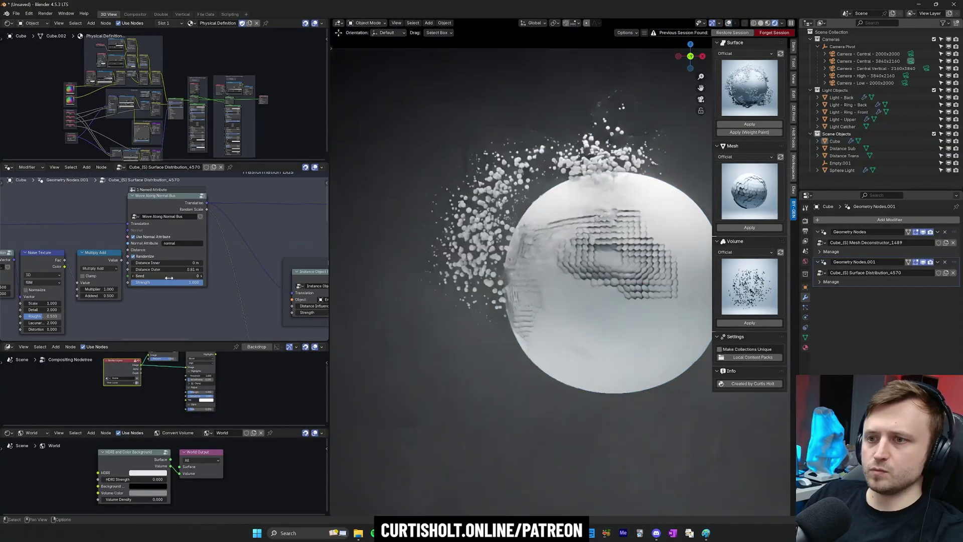
{"action": "left_click_drag", "start_coordinate": [169, 278], "coordinate": [134, 282]}
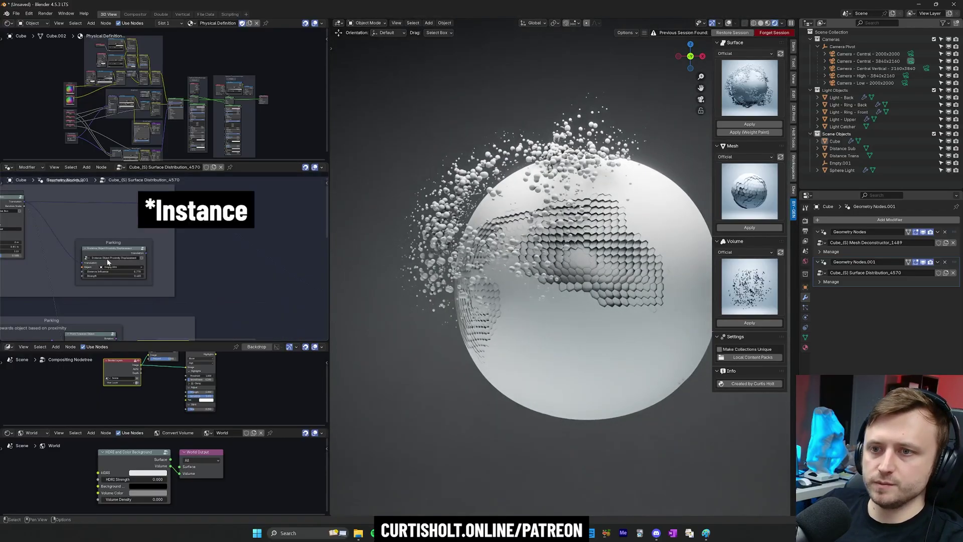
- Link Instance Object Proximity Displacement's output to Combine Transform's Translation, and move Empty.001 about 0.10 m in X and -0.23 m in Z
{"action": "scroll", "coordinate": [107, 261], "scroll_direction": "up", "scroll_amount": 3}
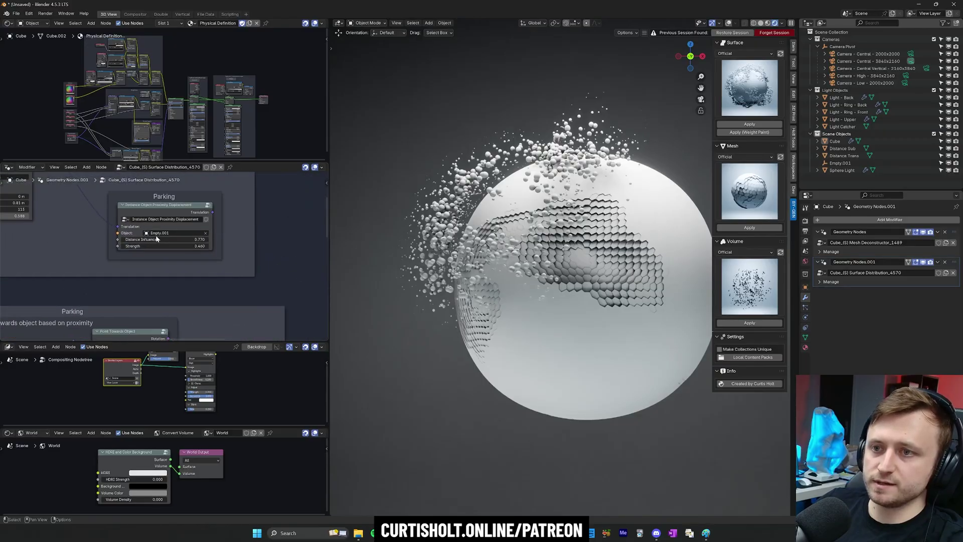
{"action": "scroll", "coordinate": [194, 247], "scroll_direction": "down", "scroll_amount": 2}
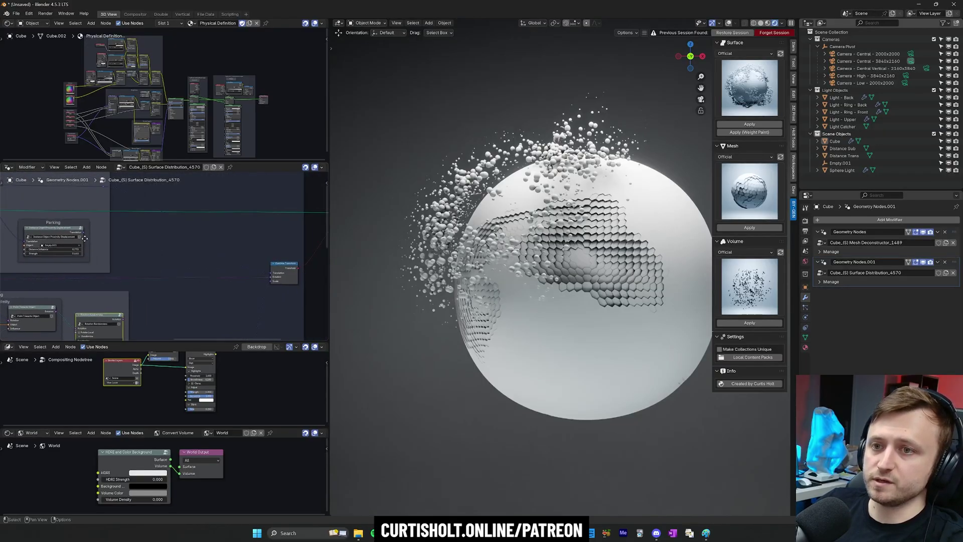
{"action": "key", "text": "g"}
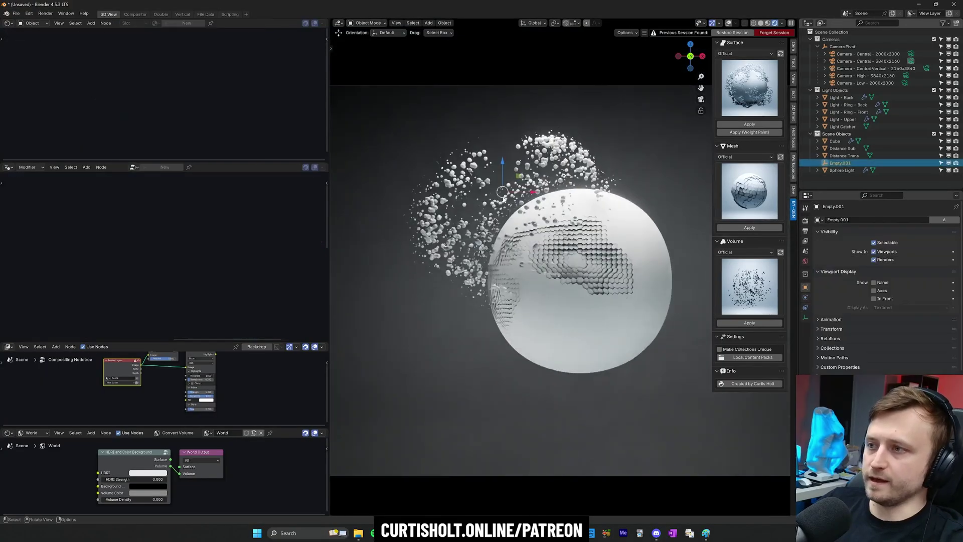
{"action": "left_click", "coordinate": [471, 196]}
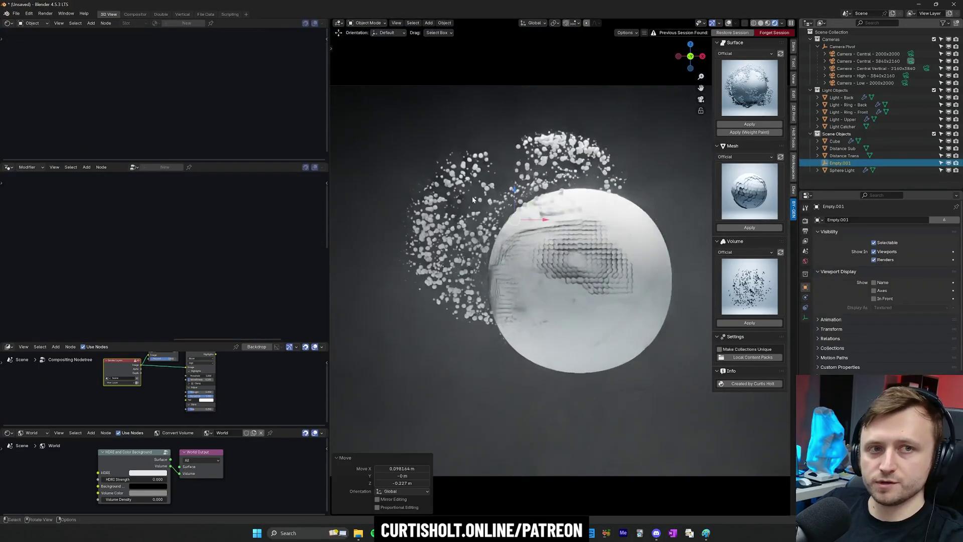
{"action": "key", "text": "g"}
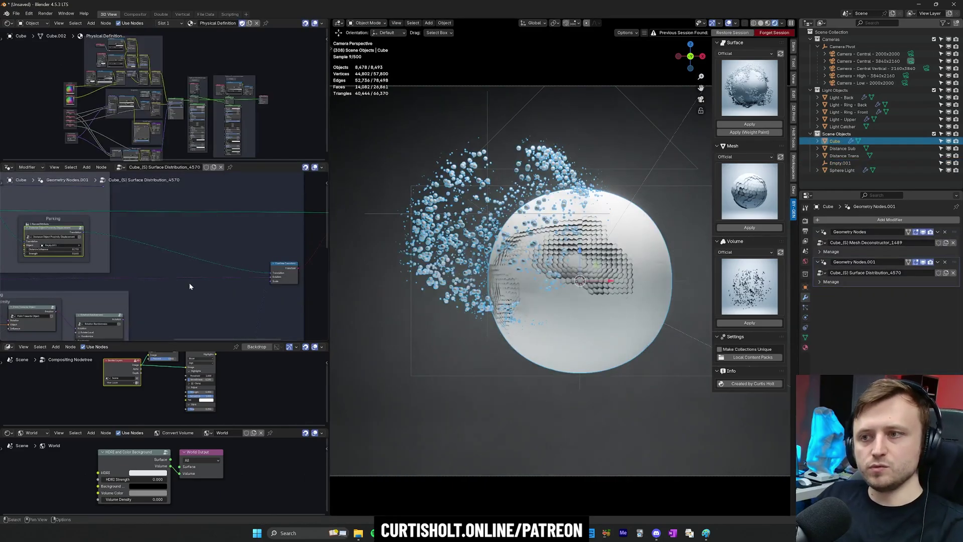
- Hide the viewport overlays and reselect the cube
{"action": "scroll", "coordinate": [190, 287], "scroll_direction": "down", "scroll_amount": 9}
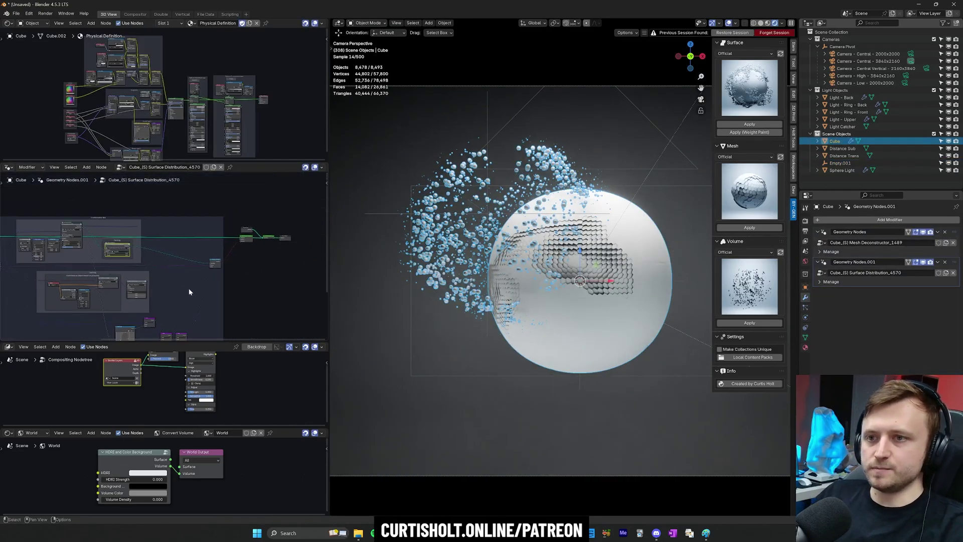
{"action": "key", "text": "shift+alt+z"}
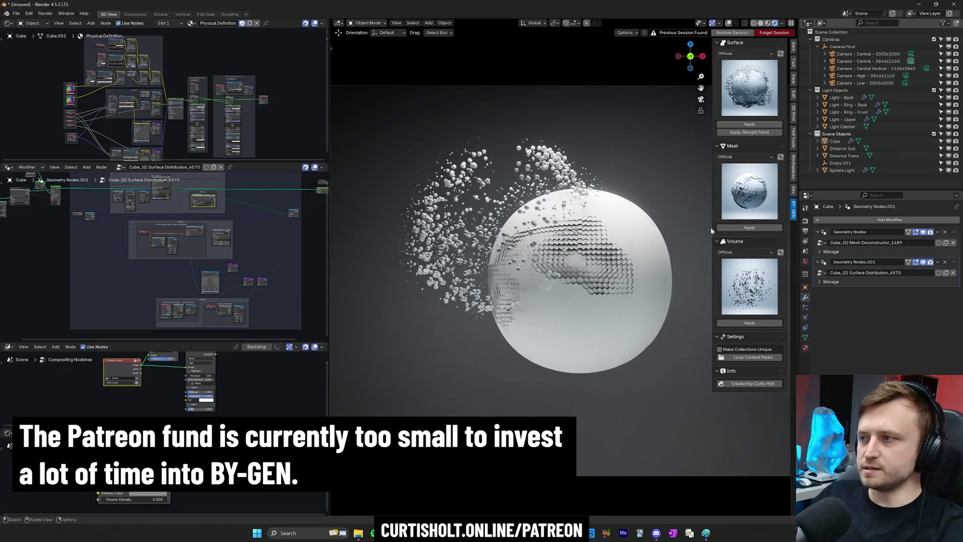
{"action": "left_click", "coordinate": [835, 141]}
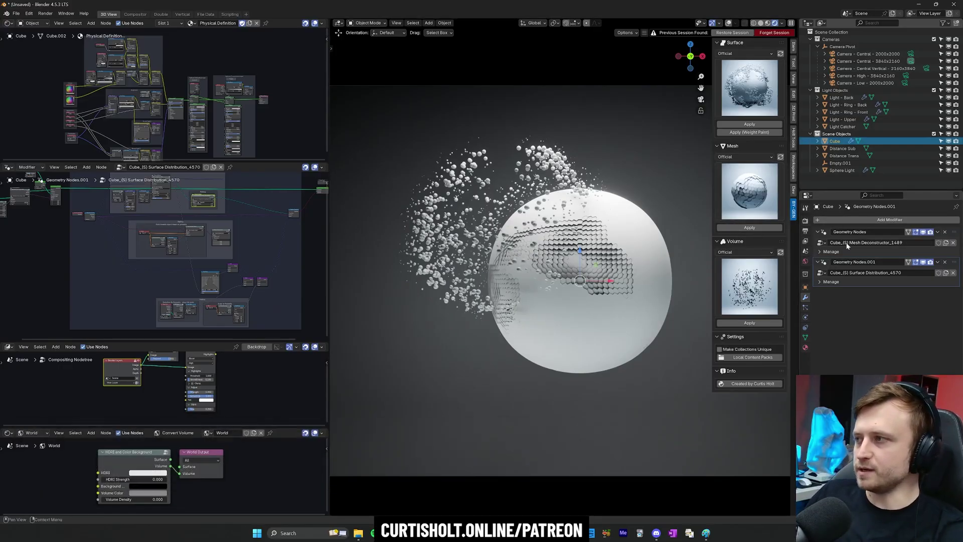
- Review the cube's full Surface Distribution node tree and its Mesh Deconstructor node tree for comparison
{"action": "left_click", "coordinate": [752, 233]}
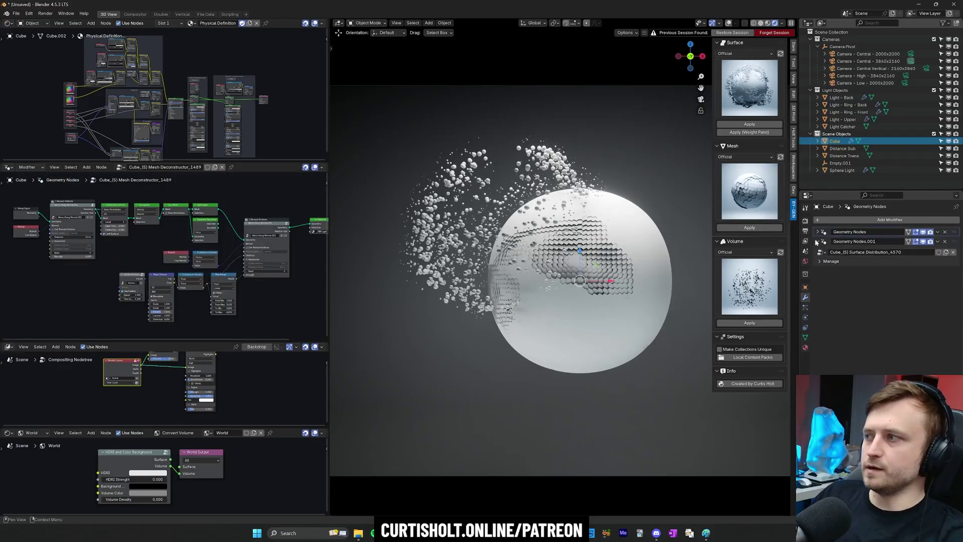
{"action": "left_click", "coordinate": [824, 245]}
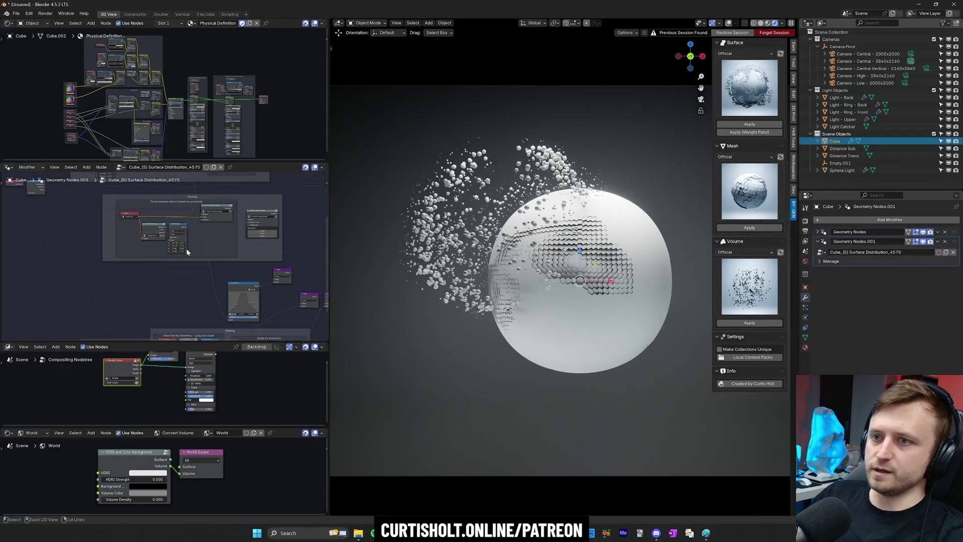
{"action": "key", "text": "ctrl+space"}
{"action": "middle_click_drag", "start_coordinate": [330, 220], "coordinate": [279, 237]}
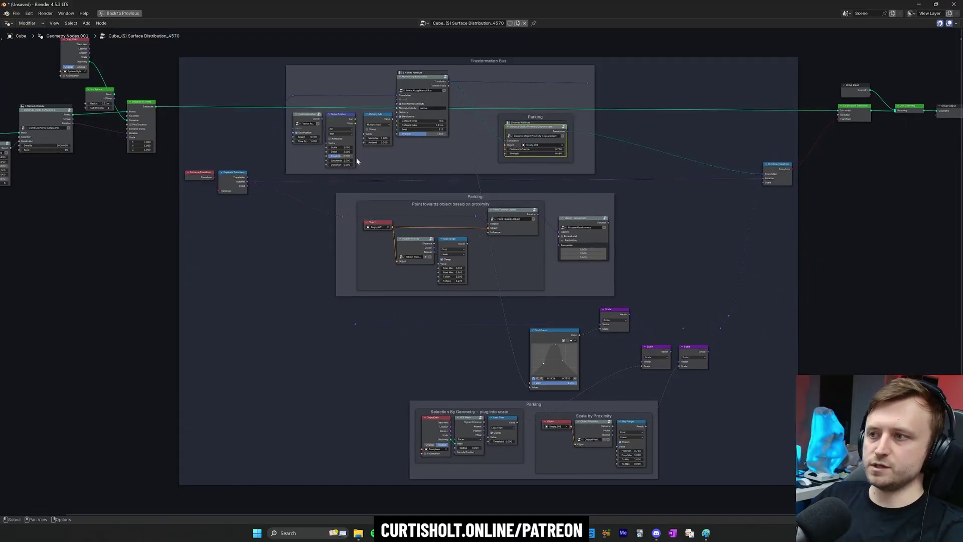
{"action": "key", "text": "ctrl+space"}
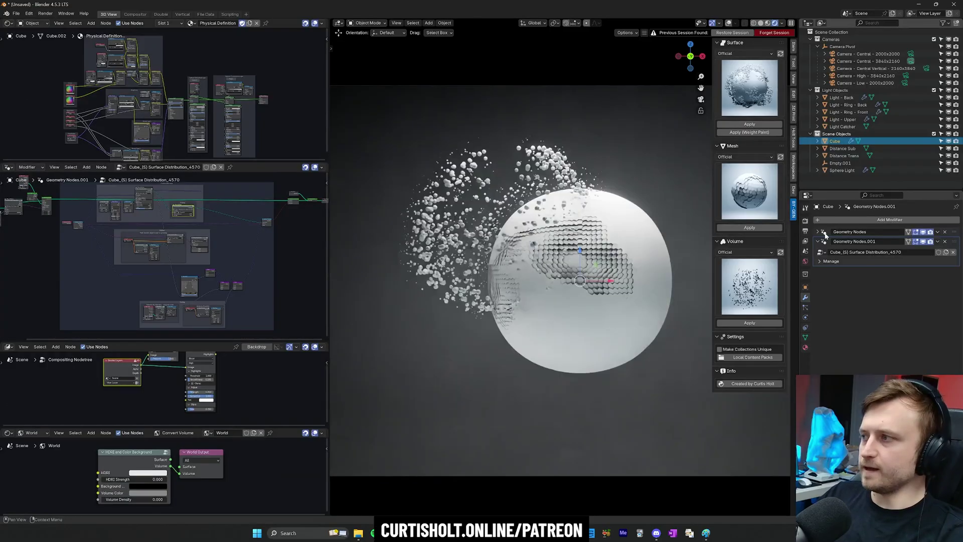
{"action": "key", "text": "ctrl+space"}
{"action": "scroll", "coordinate": [254, 273], "scroll_direction": "up", "scroll_amount": 5}
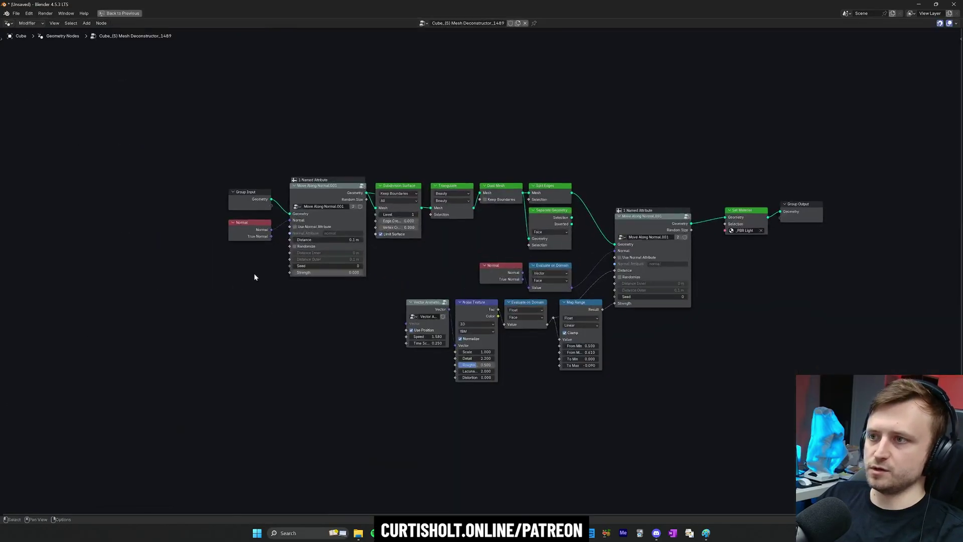
{"action": "middle_click_drag", "start_coordinate": [365, 255], "coordinate": [299, 248]}
{"action": "scroll", "coordinate": [296, 247], "scroll_direction": "down", "scroll_amount": 1}
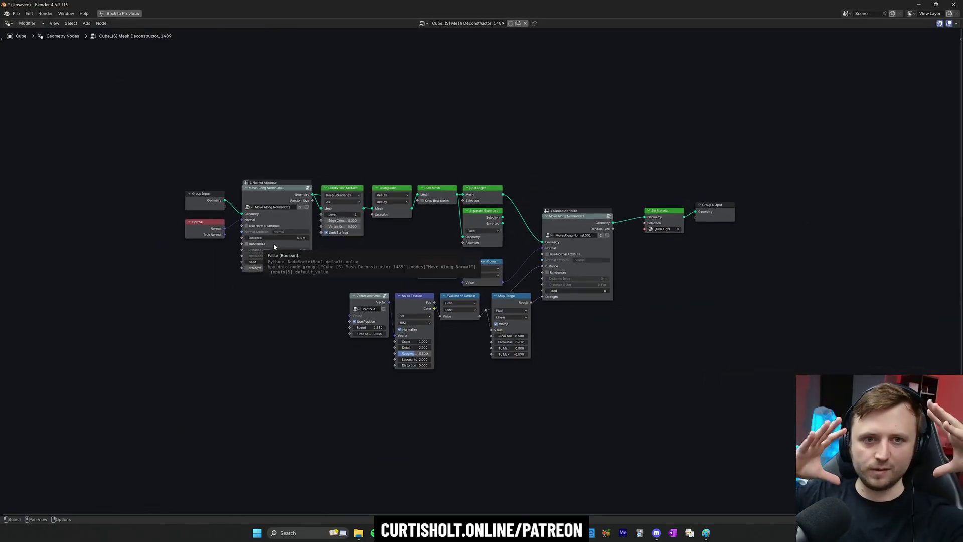
{"action": "key", "text": "ctrl+space"}
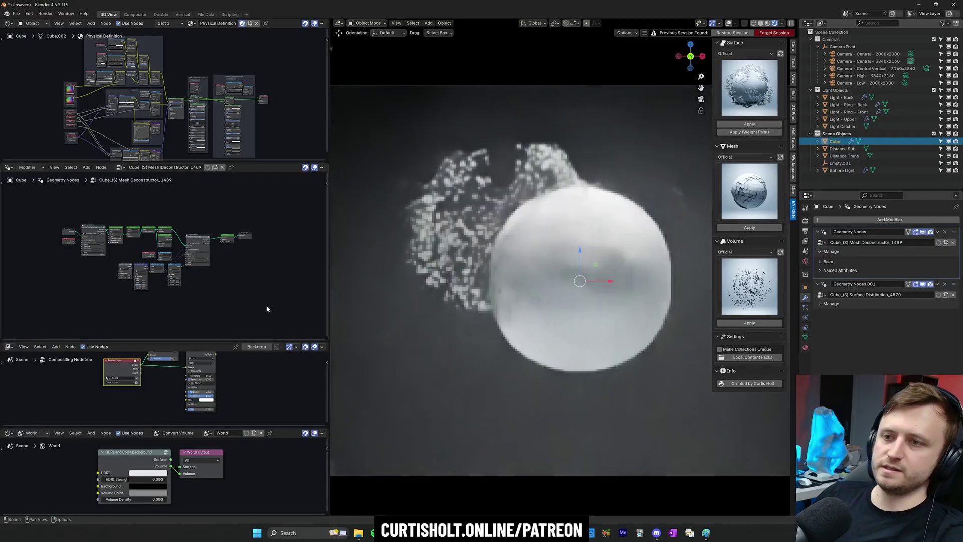
- Set the Map Range node's To Max to 0.400 in the Mesh Deconstructor tree and inspect the displaced faces on the sphere
{"action": "key", "text": "Home"}
{"action": "left_click_drag", "start_coordinate": [97, 200], "coordinate": [274, 301]}
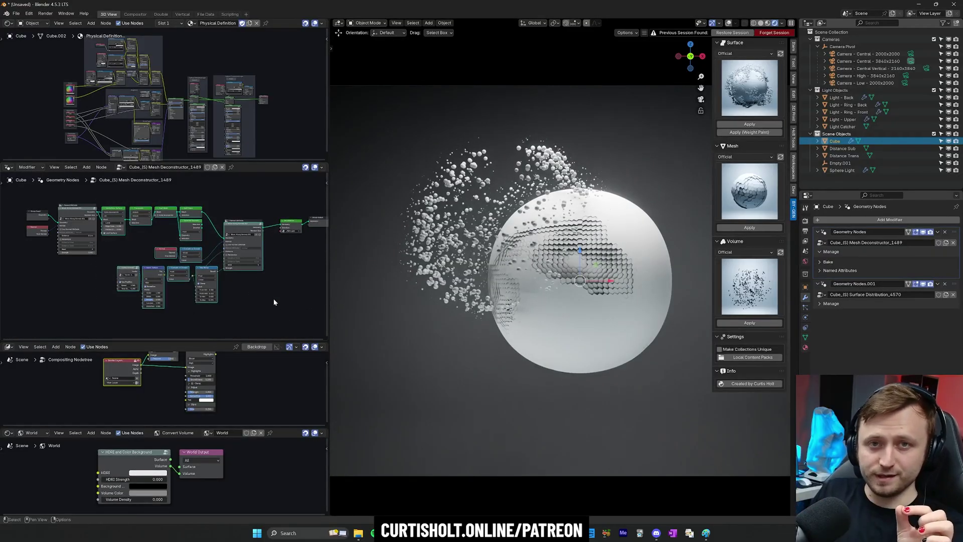
{"action": "left_click", "coordinate": [273, 300]}
{"action": "scroll", "coordinate": [261, 286], "scroll_direction": "up", "scroll_amount": 4}
{"action": "mouse_move", "coordinate": [258, 284]}
{"action": "middle_mouse_down"}
{"action": "mouse_move", "coordinate": [212, 274]}
{"action": "mouse_move", "coordinate": [258, 276]}
{"action": "middle_mouse_up"}
{"action": "scroll", "coordinate": [220, 283], "scroll_direction": "up", "scroll_amount": 2}
{"action": "scroll", "coordinate": [212, 277], "scroll_direction": "up", "scroll_amount": 1}
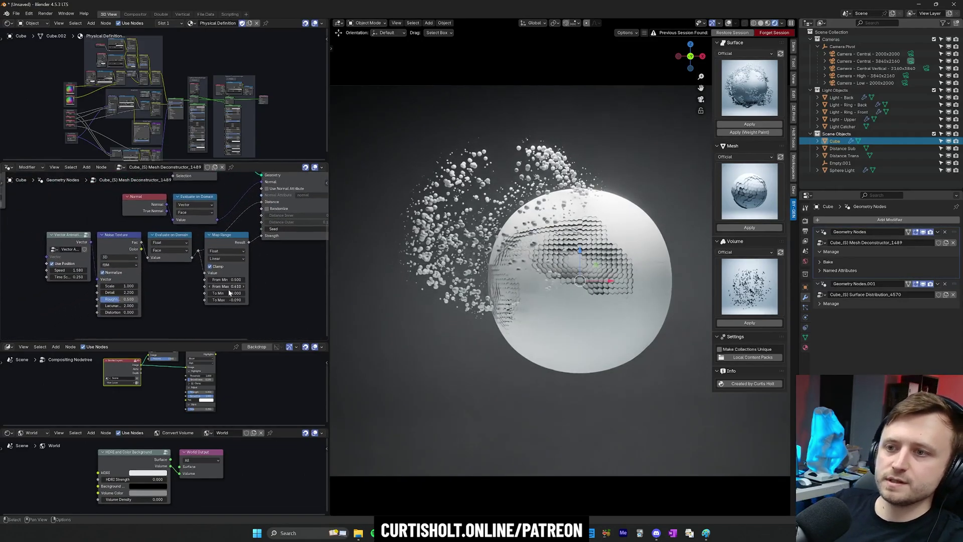
{"action": "left_click_drag", "start_coordinate": [231, 300], "coordinate": [259, 300]}
{"action": "scroll", "coordinate": [513, 287], "scroll_direction": "up", "scroll_amount": 2}
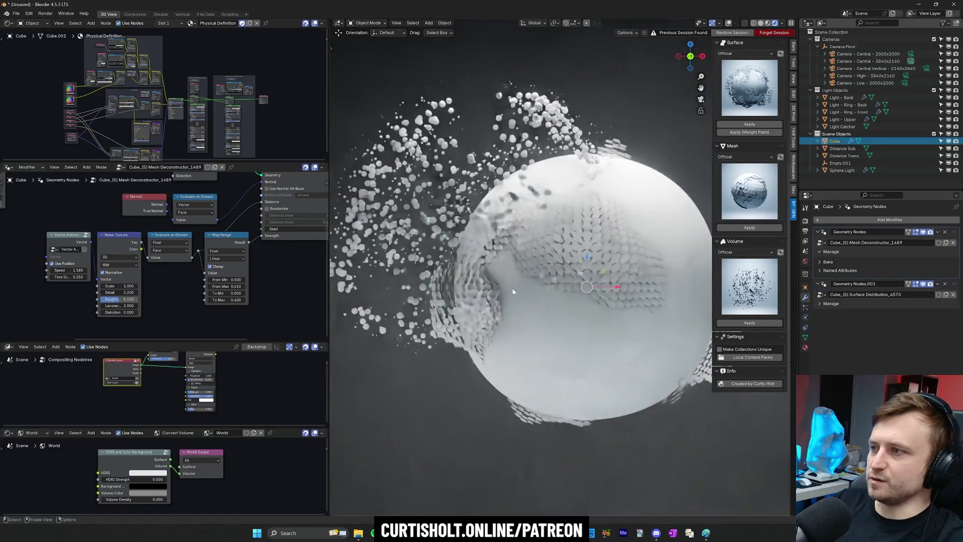
{"action": "middle_click_drag", "start_coordinate": [513, 288], "coordinate": [488, 288], "text": "shift"}
- Set the Map Range node's To Max to -0.230 so the Mesh Deconstructor's faces sink inward
{"action": "left_click_drag", "start_coordinate": [226, 299], "coordinate": [188, 299]}
{"action": "scroll", "coordinate": [605, 197], "scroll_direction": "up", "scroll_amount": 3}
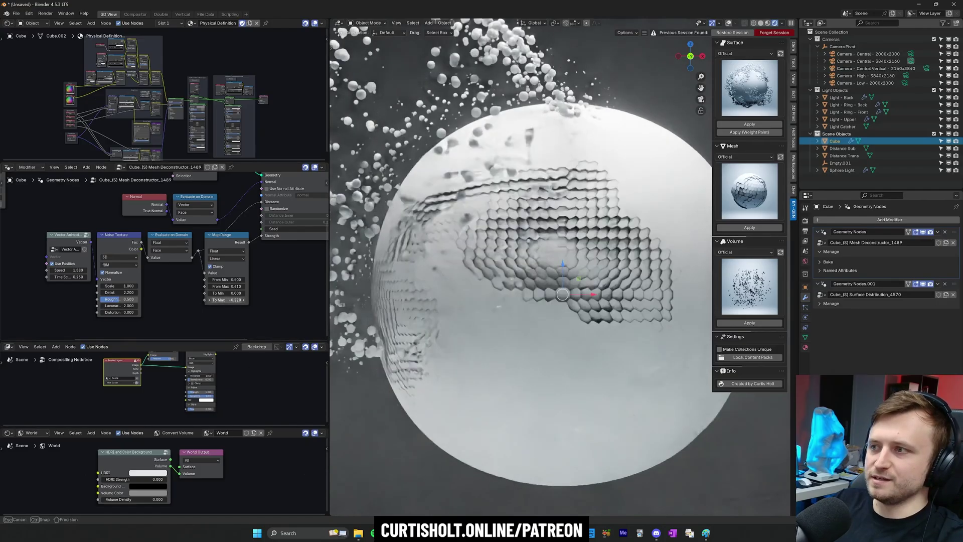
{"action": "scroll", "coordinate": [552, 233], "scroll_direction": "down", "scroll_amount": 6}
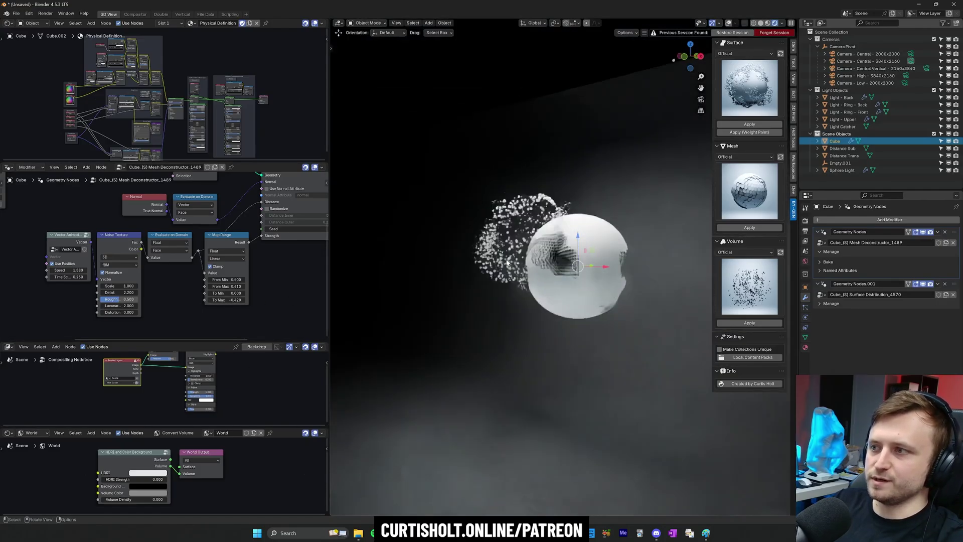
{"action": "scroll", "coordinate": [546, 260], "scroll_direction": "up", "scroll_amount": 5}
{"action": "scroll", "coordinate": [545, 260], "scroll_direction": "up", "scroll_amount": 2}
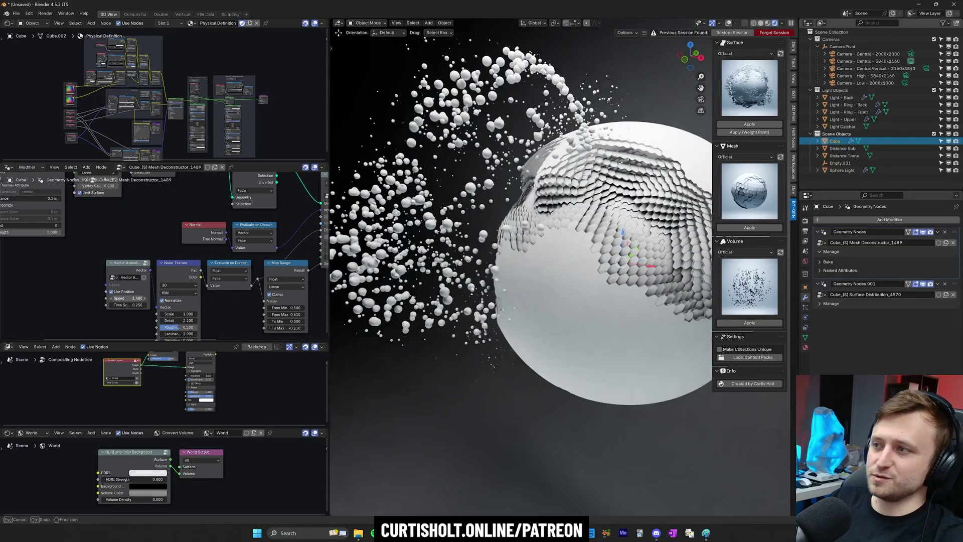
- Set the Vector Animation node's Speed to about 2.02 and inspect the resulting pattern around the sphere
{"action": "left_click_drag", "start_coordinate": [128, 298], "coordinate": [145, 298]}
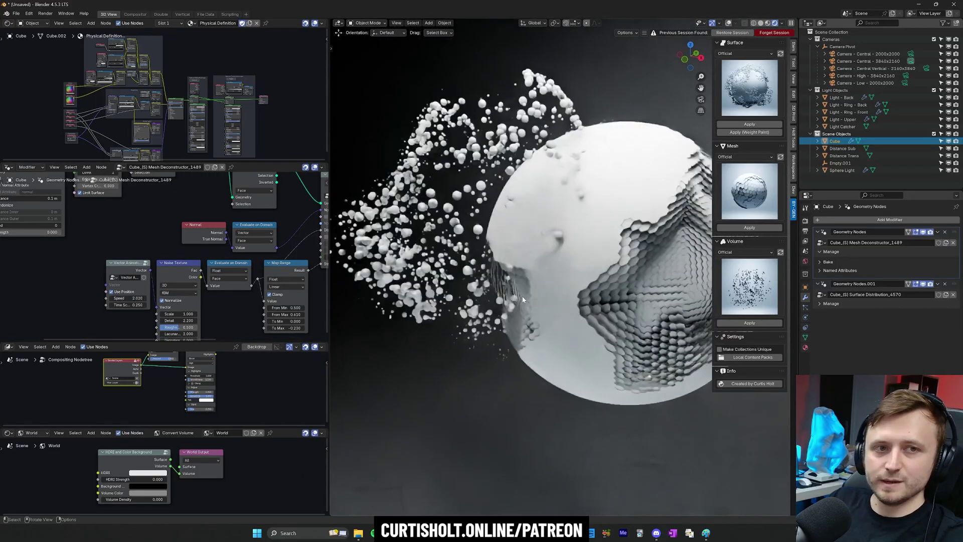
{"action": "scroll", "coordinate": [556, 299], "scroll_direction": "down", "scroll_amount": 1}
{"action": "middle_click_drag", "start_coordinate": [522, 300], "coordinate": [509, 314]}
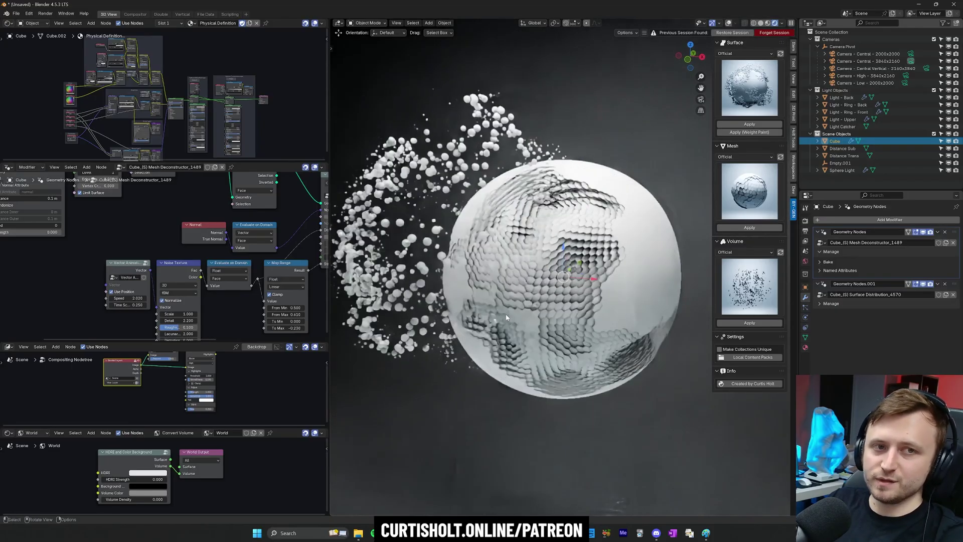
- Set the Noise Texture node's Scale to 2.610 in the Mesh Deconstructor tree and inspect the finer face pattern on the sphere
{"action": "scroll", "coordinate": [177, 294], "scroll_direction": "up", "scroll_amount": 2}
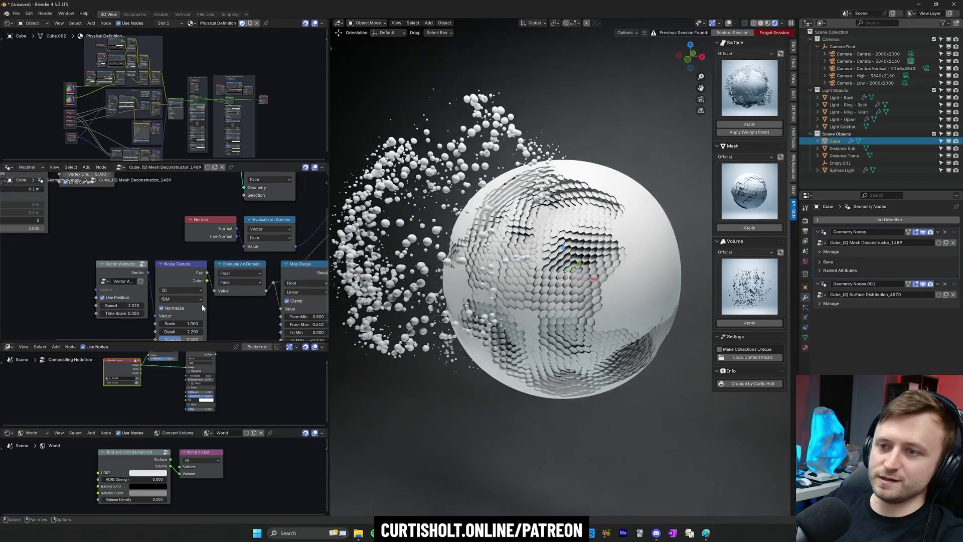
{"action": "scroll", "coordinate": [203, 301], "scroll_direction": "down", "scroll_amount": 1}
{"action": "middle_click_drag", "start_coordinate": [312, 282], "coordinate": [198, 271]}
{"action": "middle_click_drag", "start_coordinate": [273, 266], "coordinate": [257, 304]}
{"action": "middle_click_drag", "start_coordinate": [219, 264], "coordinate": [257, 281]}
{"action": "middle_click_drag", "start_coordinate": [185, 281], "coordinate": [296, 215]}
{"action": "left_click_drag", "start_coordinate": [193, 294], "coordinate": [227, 294]}
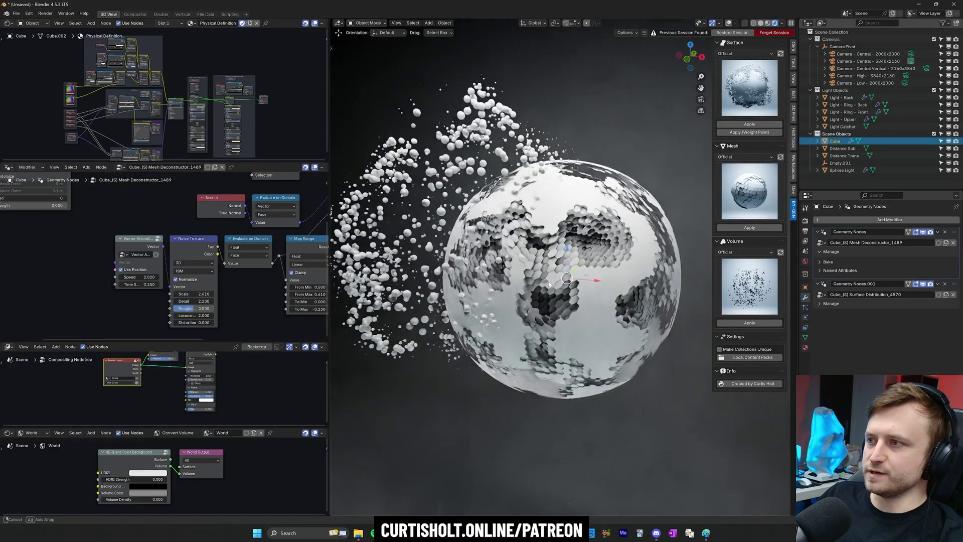
{"action": "mouse_move", "coordinate": [537, 274]}
{"action": "middle_mouse_down"}
{"action": "mouse_move", "coordinate": [518, 274]}
{"action": "mouse_move", "coordinate": [534, 280]}
{"action": "middle_mouse_up"}
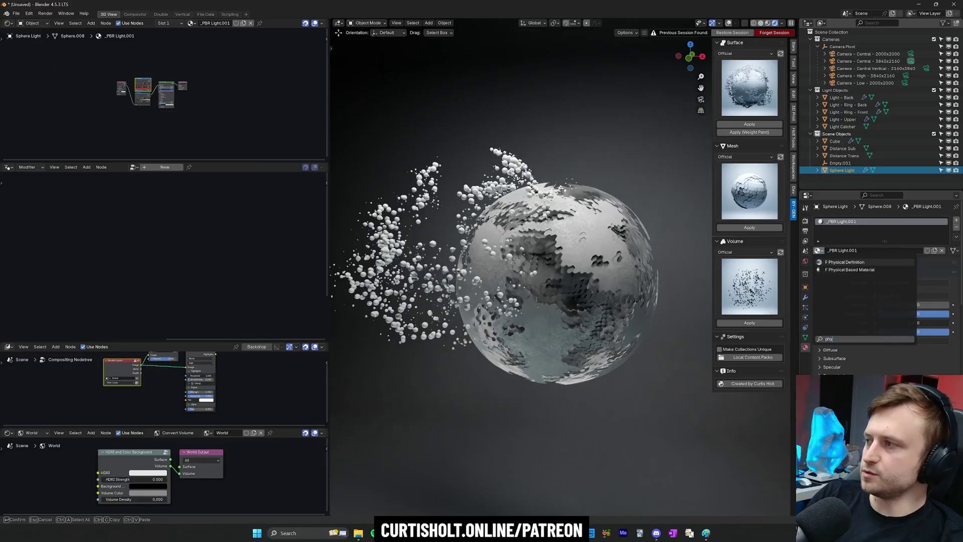
- Assign the Physical Definition material to the Sphere Light, return to the camera view, and save the file as BYGEN Demo For Video.blend
{"action": "left_click", "coordinate": [846, 321]}
{"action": "key", "text": "KP_0"}
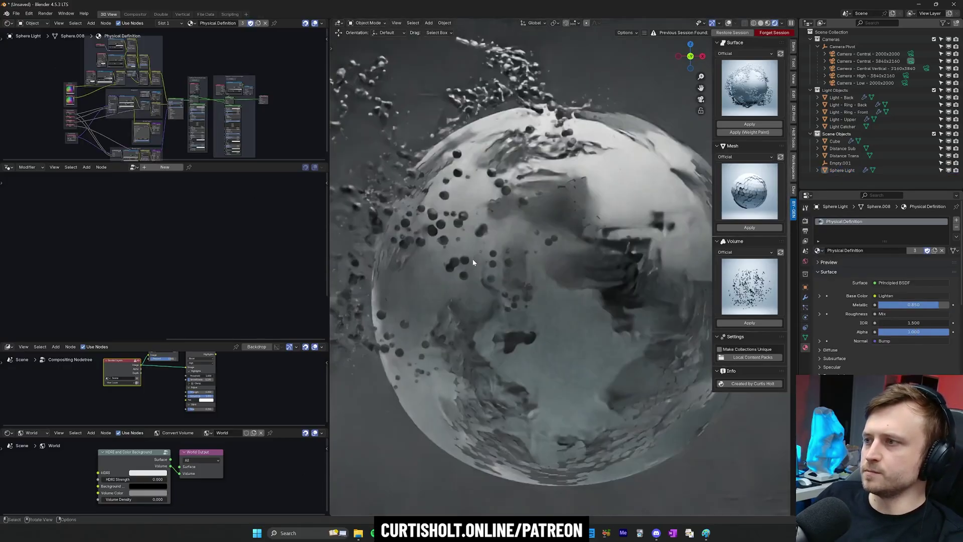
{"action": "left_click", "coordinate": [16, 14]}
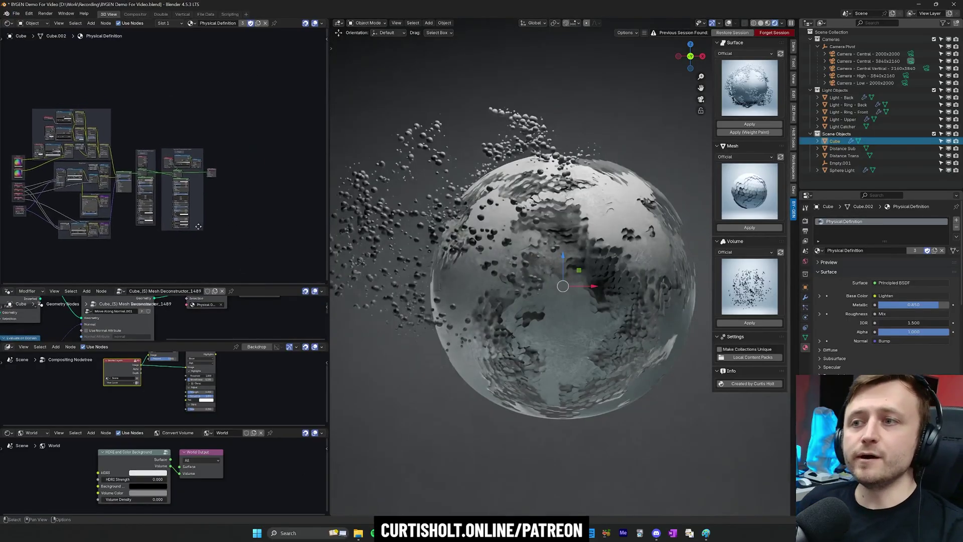
- Bring the optional Subsurface and Transmission layers of the cube's material into view and collapse the cube's two Geometry Nodes modifiers
{"action": "middle_click_drag", "start_coordinate": [185, 249], "coordinate": [204, 179]}
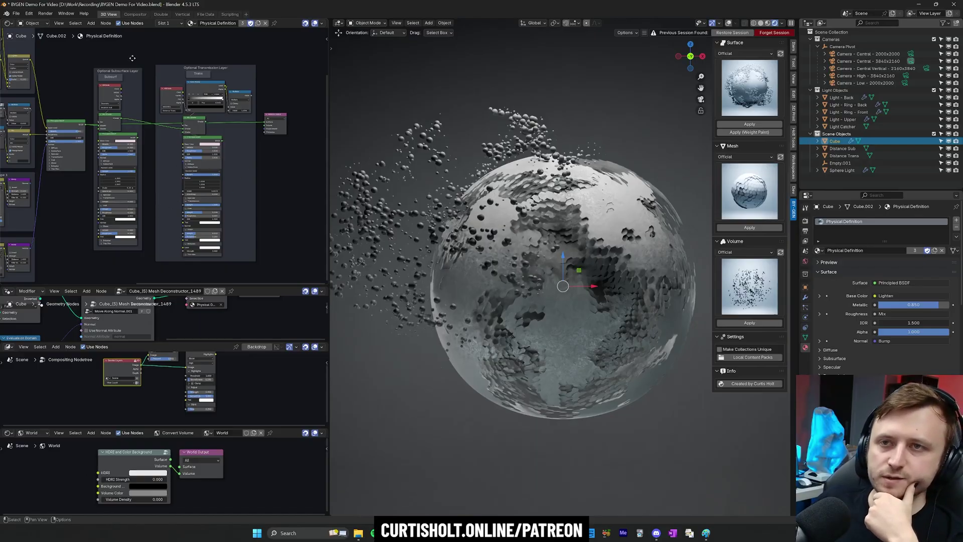
{"action": "scroll", "coordinate": [164, 157], "scroll_direction": "up", "scroll_amount": 1}
{"action": "left_click", "coordinate": [805, 297]}
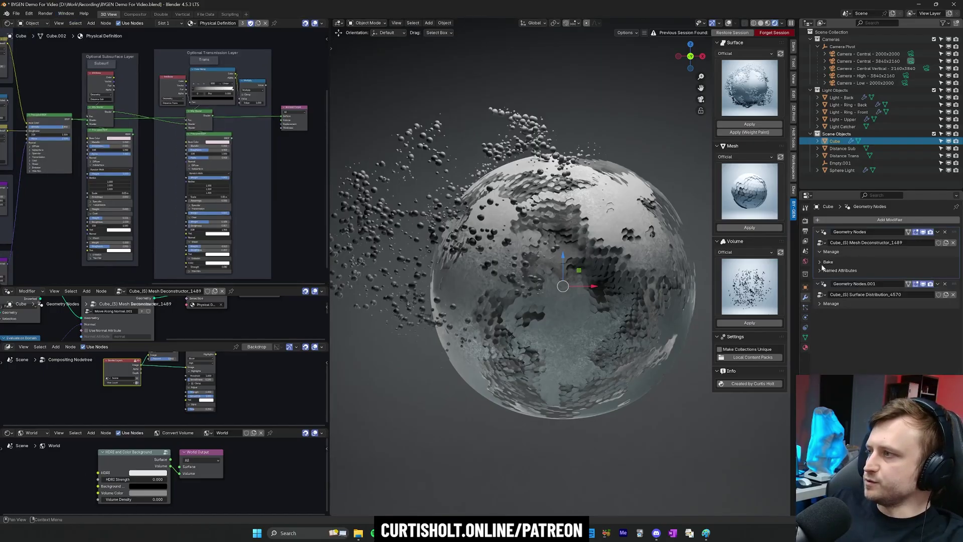
{"action": "left_click", "coordinate": [817, 231]}
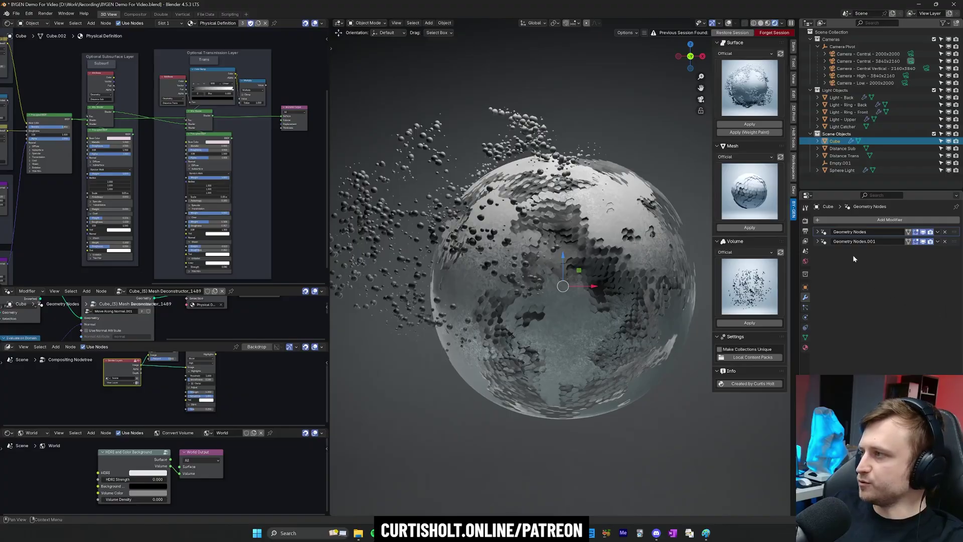
- Add a Geometry Nodes modifier to the cube, place it first in the stack, and assign the Geometry Proximity Curve node group
{"action": "left_click", "coordinate": [882, 220]}
{"action": "left_click", "coordinate": [815, 246]}
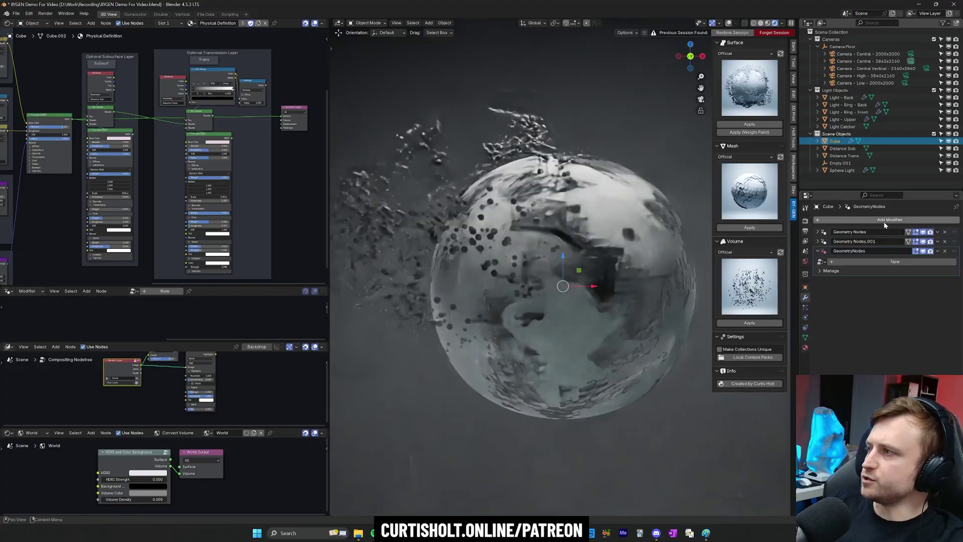
{"action": "left_click_drag", "start_coordinate": [953, 252], "coordinate": [954, 231]}
{"action": "left_click", "coordinate": [822, 242]}
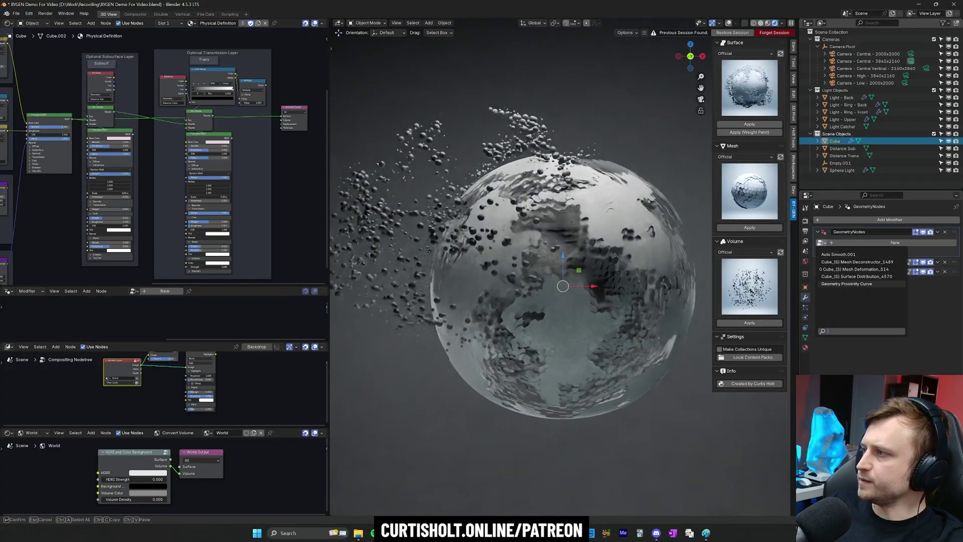
{"action": "left_click", "coordinate": [842, 282]}
- Enlarge the geometry node editor so both Geometry Proximity branches with their Map Range and Float Curve nodes are shown
{"action": "left_click_drag", "start_coordinate": [198, 342], "coordinate": [208, 425]}
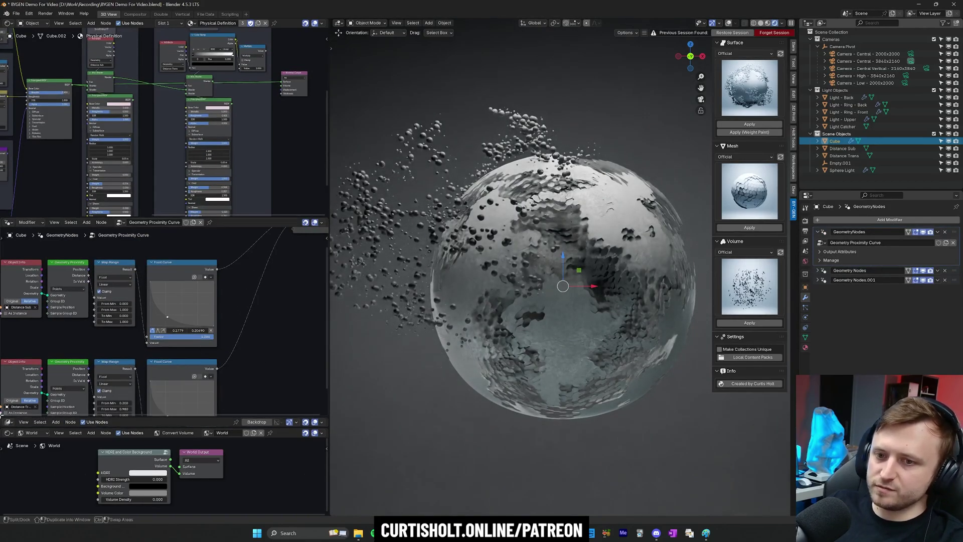
{"action": "left_click_drag", "start_coordinate": [141, 427], "coordinate": [143, 461]}
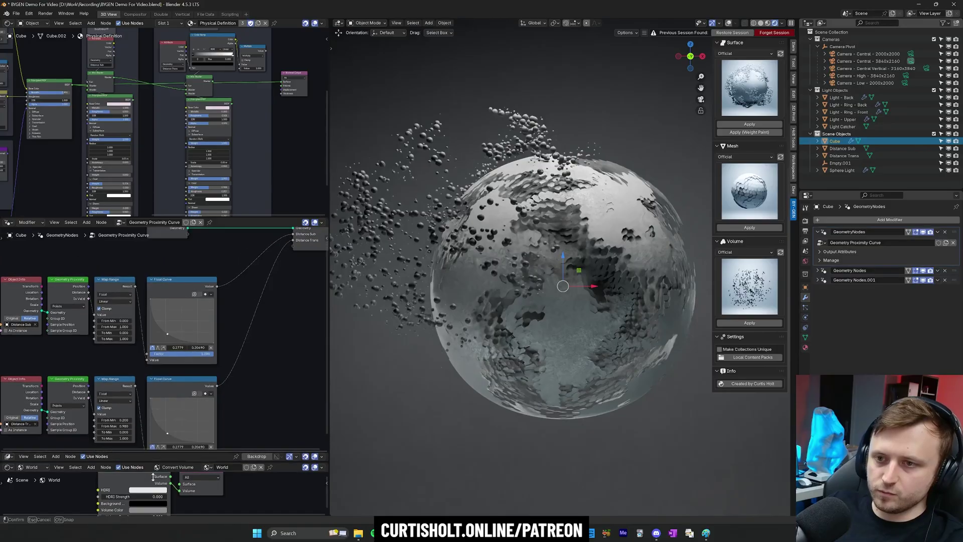
{"action": "scroll", "coordinate": [224, 429], "scroll_direction": "down", "scroll_amount": 2}
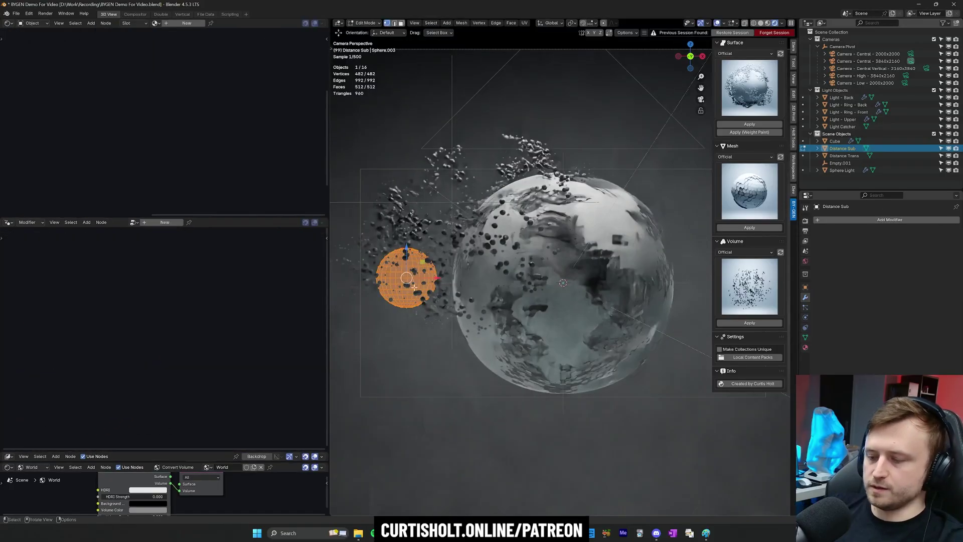
- Move the Distance Sub object's mesh into the middle of the sphere in Edit Mode, with a final shift of about 0.33 m along Y
{"action": "key", "text": "g"}
{"action": "left_click", "coordinate": [695, 275]}
{"action": "middle_click_drag", "start_coordinate": [694, 275], "coordinate": [698, 296]}
{"action": "key", "text": "g"}
{"action": "left_click", "coordinate": [589, 300]}
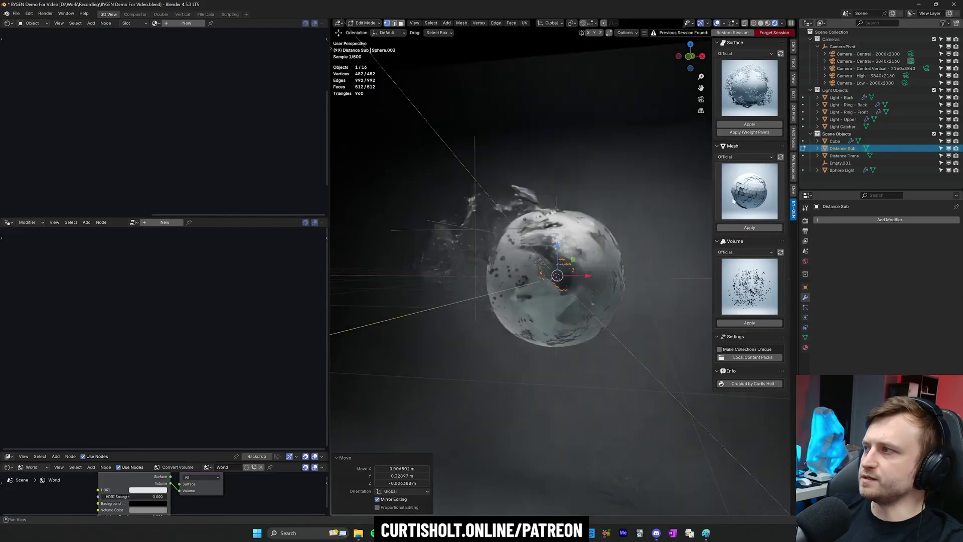
- Reposition the Distance Trans object's mesh relative to the sphere in Edit Mode
{"action": "left_click", "coordinate": [846, 155]}
{"action": "key", "text": "Tab"}
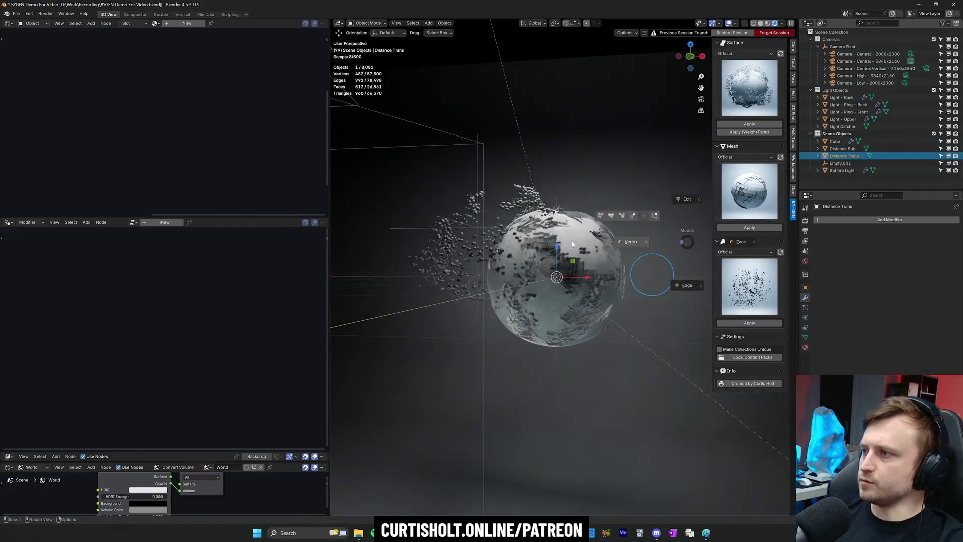
{"action": "key", "text": "Tab"}
{"action": "key", "text": "g"}
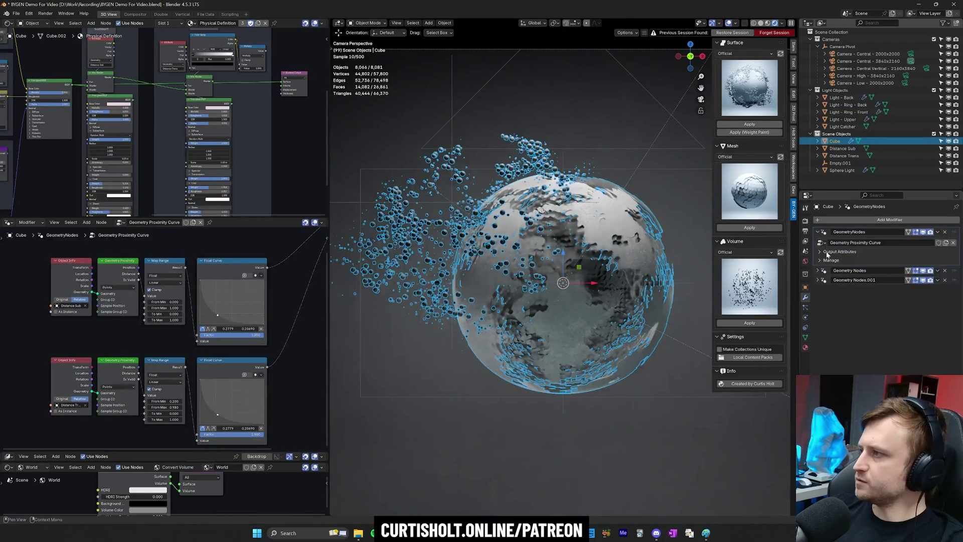
- Name the Geometry Proximity Curve modifier's output attributes Distance Sub and Distance Trans on the cube
{"action": "left_click", "coordinate": [827, 252]}
{"action": "left_click", "coordinate": [898, 262]}
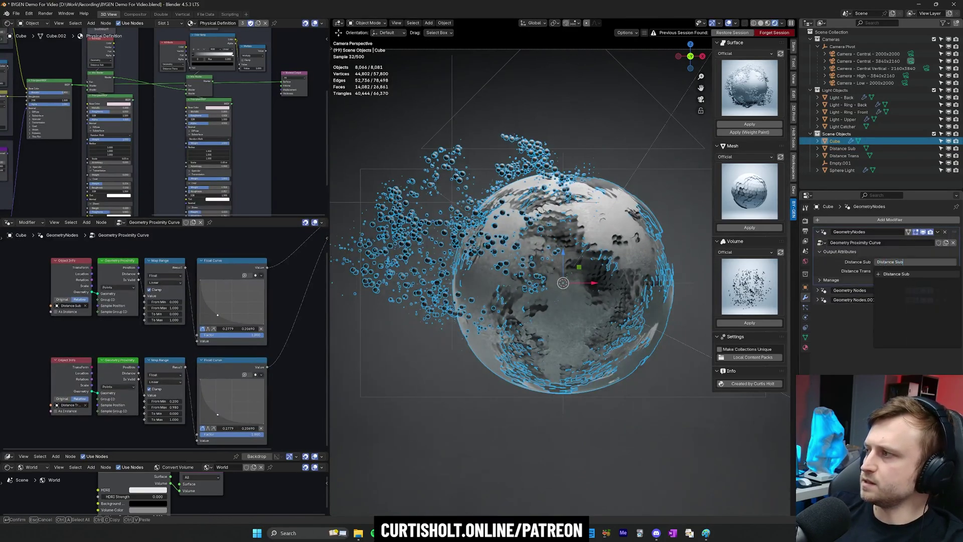
{"action": "key", "text": "Tab"}
{"action": "type", "text": "Distance Trans"}
{"action": "key", "text": "Return"}
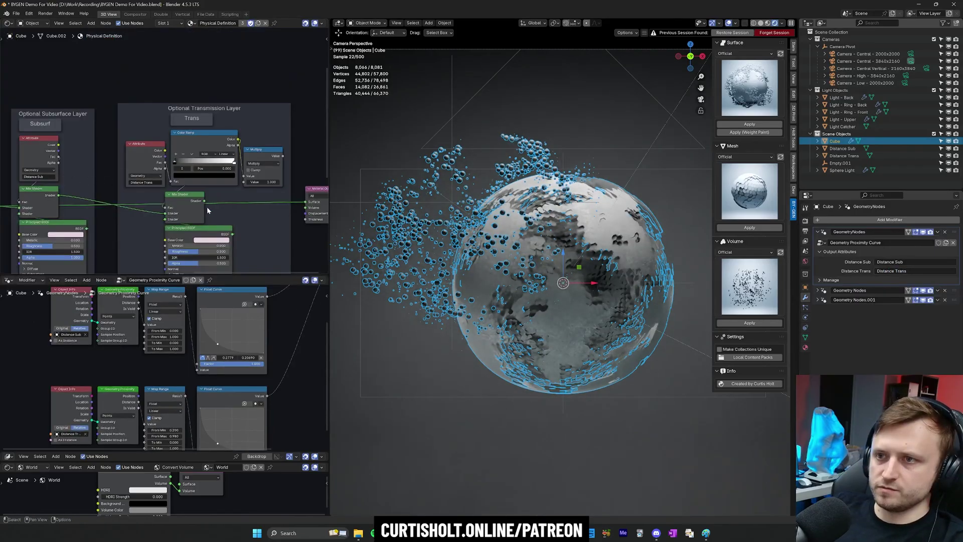
- Set the Base Color of the material's transmission layer shader to red and that of the subsurface layer shader to cyan
{"action": "middle_click_drag", "start_coordinate": [207, 207], "coordinate": [202, 196]}
{"action": "left_click_drag", "start_coordinate": [199, 190], "coordinate": [239, 192]}
{"action": "left_click_drag", "start_coordinate": [302, 193], "coordinate": [301, 190]}
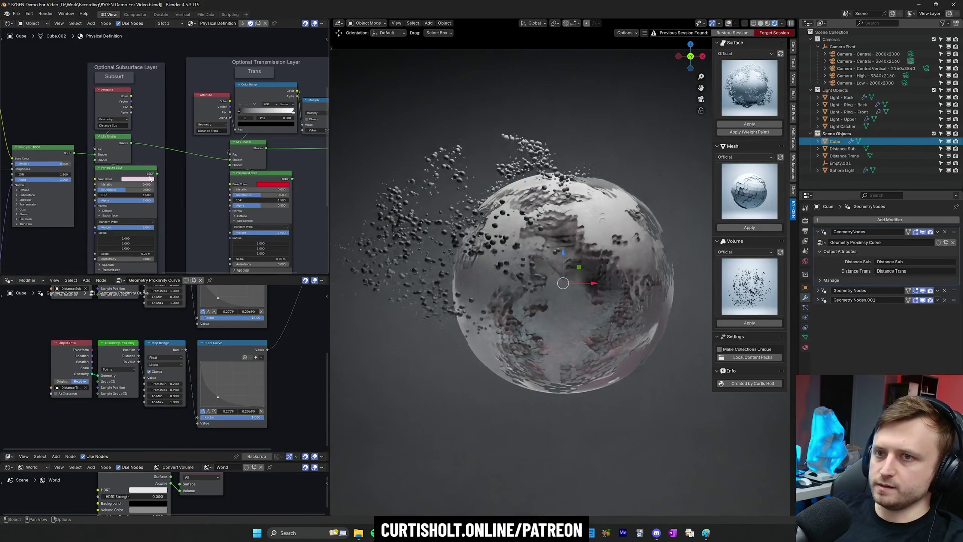
{"action": "left_click", "coordinate": [138, 179]}
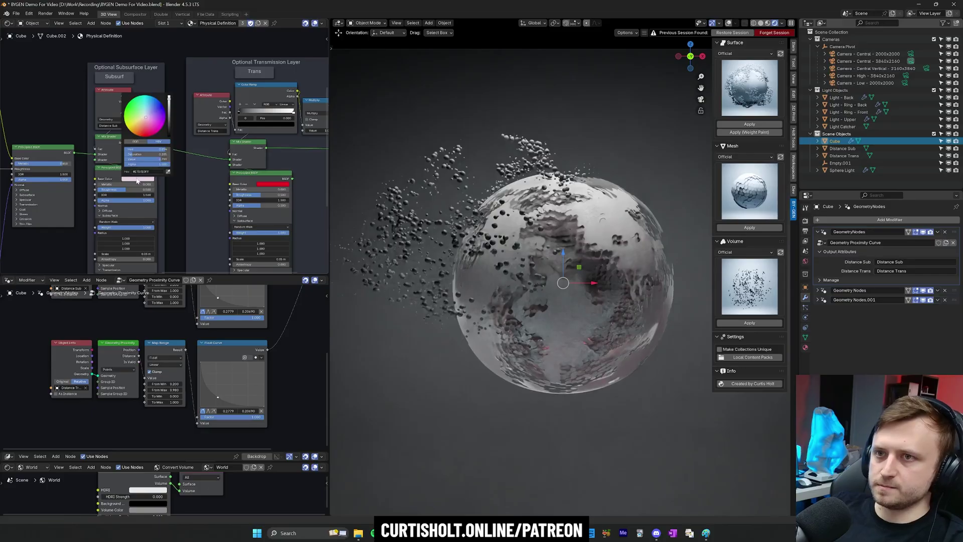
{"action": "left_click", "coordinate": [147, 103]}
- Raise the middle points of the Float Curves in both the Distance Sub and Distance Trans branches to widen the colour falloff
{"action": "middle_click_drag", "start_coordinate": [605, 307], "coordinate": [594, 301]}
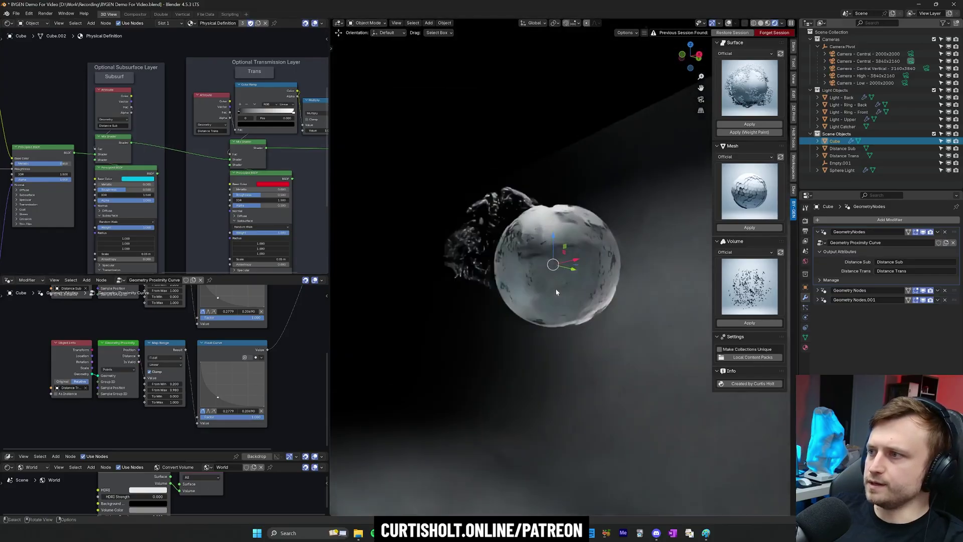
{"action": "middle_click_drag", "start_coordinate": [215, 300], "coordinate": [199, 339]}
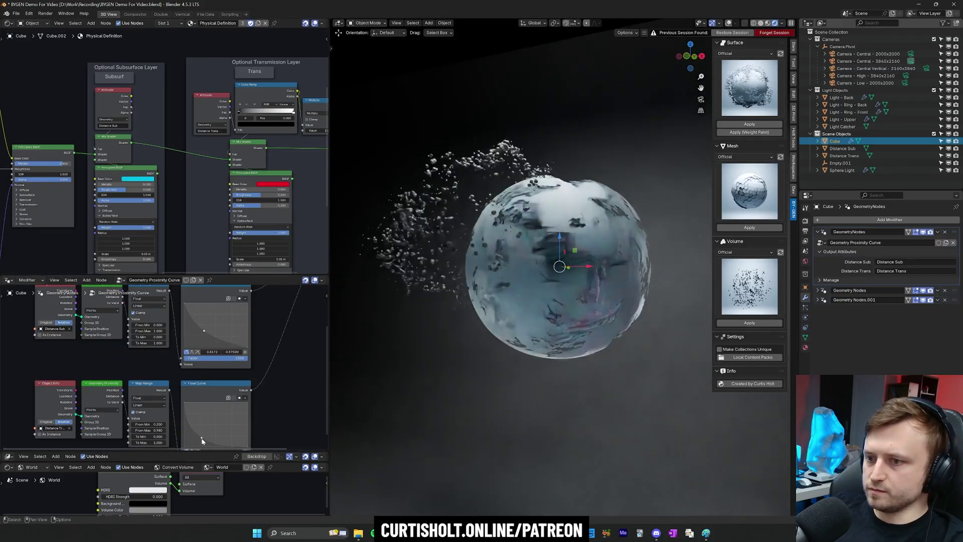
{"action": "left_click_drag", "start_coordinate": [201, 437], "coordinate": [204, 432]}
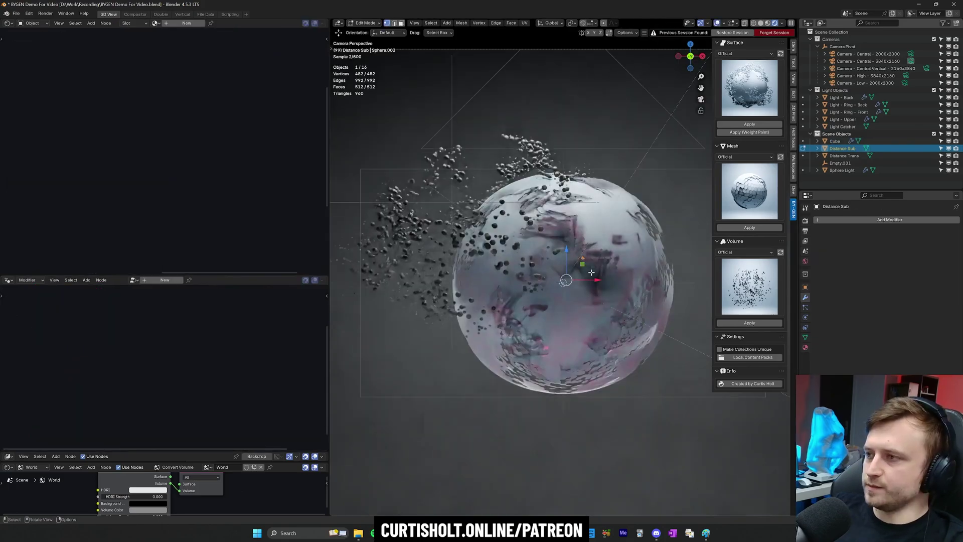
- Move the Distance Sub mesh about 0.38 m toward the sphere's upper left and the Distance Trans mesh toward its lower right
{"action": "key", "text": "g"}
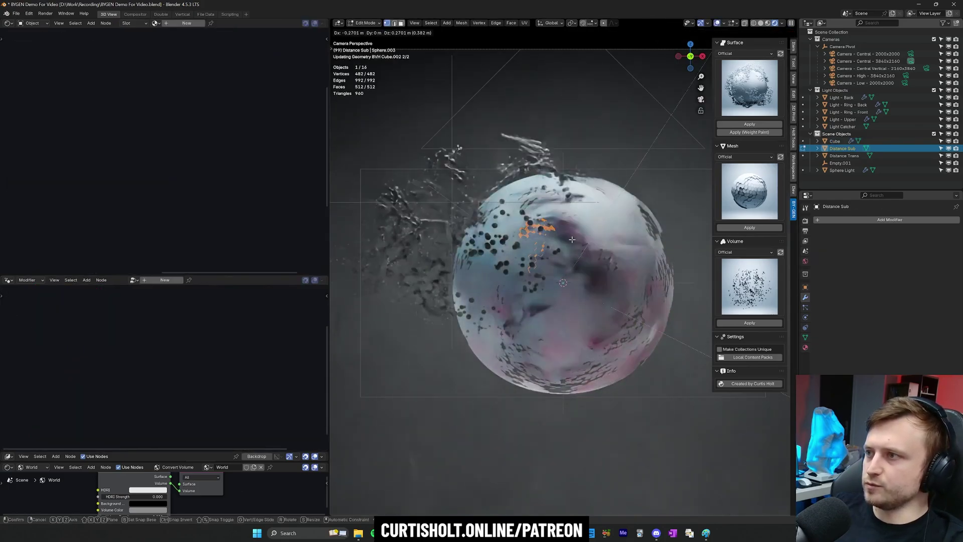
{"action": "left_click", "coordinate": [570, 241]}
{"action": "left_click", "coordinate": [843, 156]}
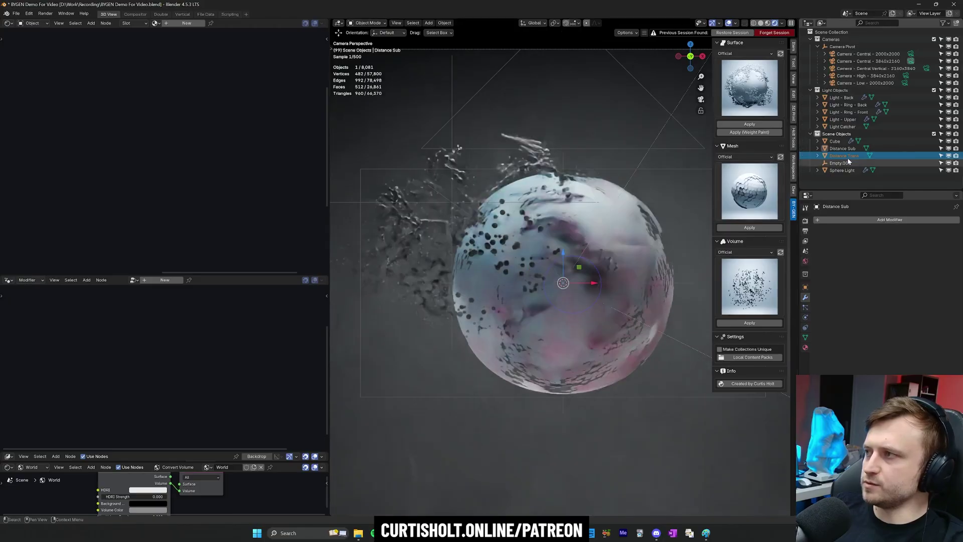
{"action": "key", "text": "g"}
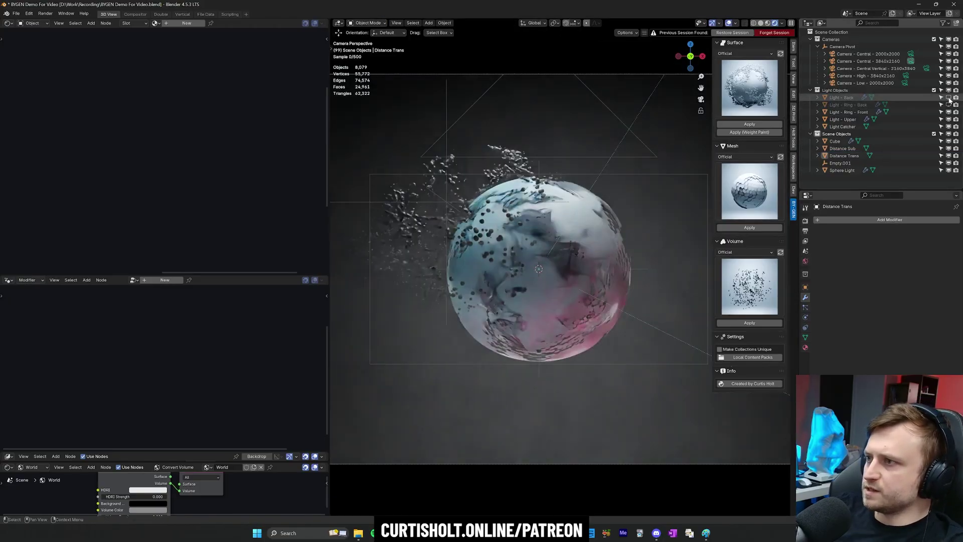
- Show Light - Back in the viewport, raise it about 0.90 m, and rotate it to relight the sphere
{"action": "left_click", "coordinate": [948, 98]}
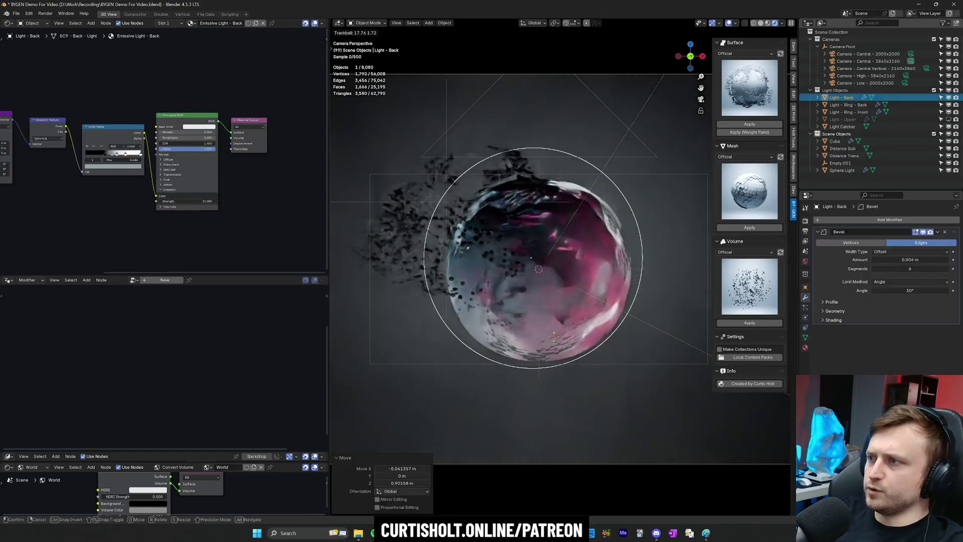
{"action": "left_click", "coordinate": [560, 337]}
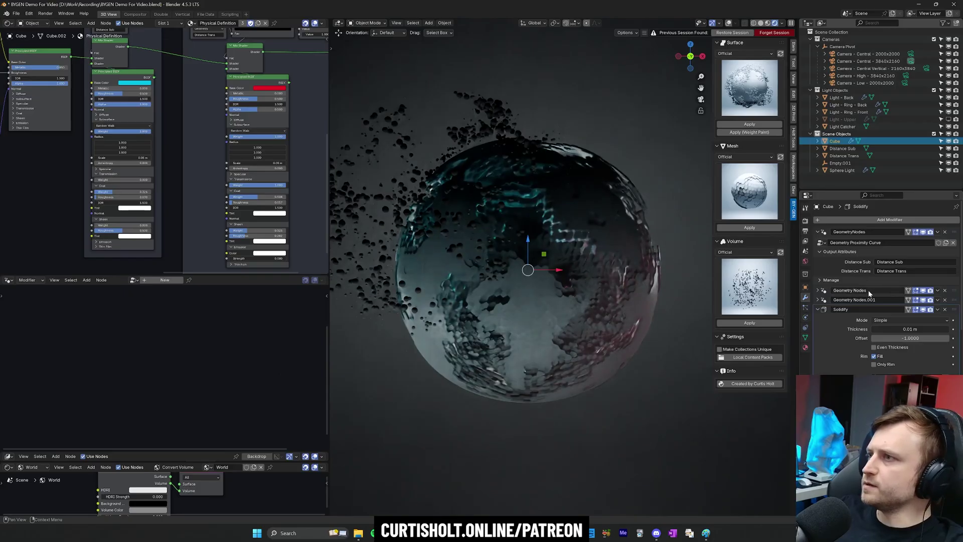
- Examine the thickened hexagonal faces and scattered particles up close under the changed lighting, with the sidebar hidden
{"action": "scroll", "coordinate": [533, 323], "scroll_direction": "up", "scroll_amount": 10}
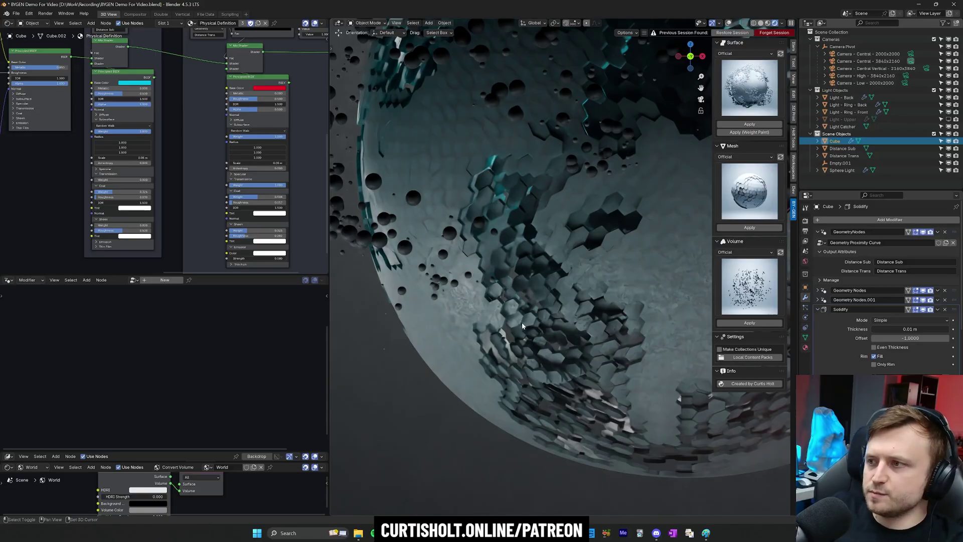
{"action": "key", "text": "space"}
{"action": "scroll", "coordinate": [535, 336], "scroll_direction": "down", "scroll_amount": 8}
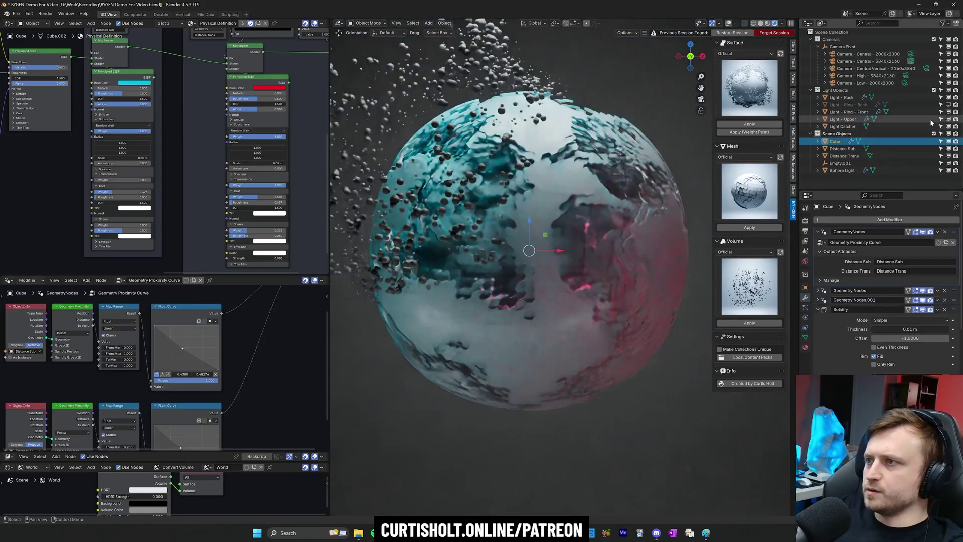
{"action": "scroll", "coordinate": [567, 248], "scroll_direction": "up", "scroll_amount": 6}
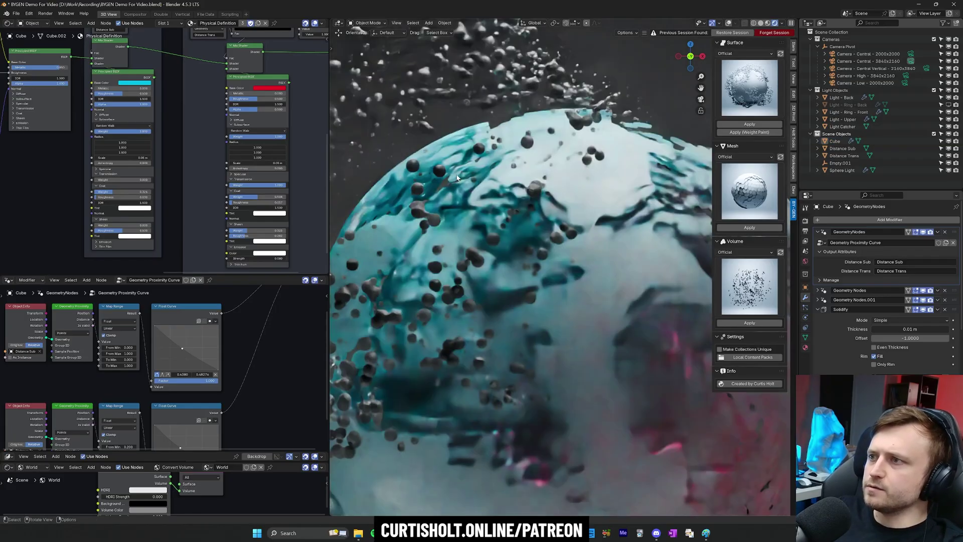
{"action": "key", "text": "n"}
{"action": "scroll", "coordinate": [624, 369], "scroll_direction": "down", "scroll_amount": 6}
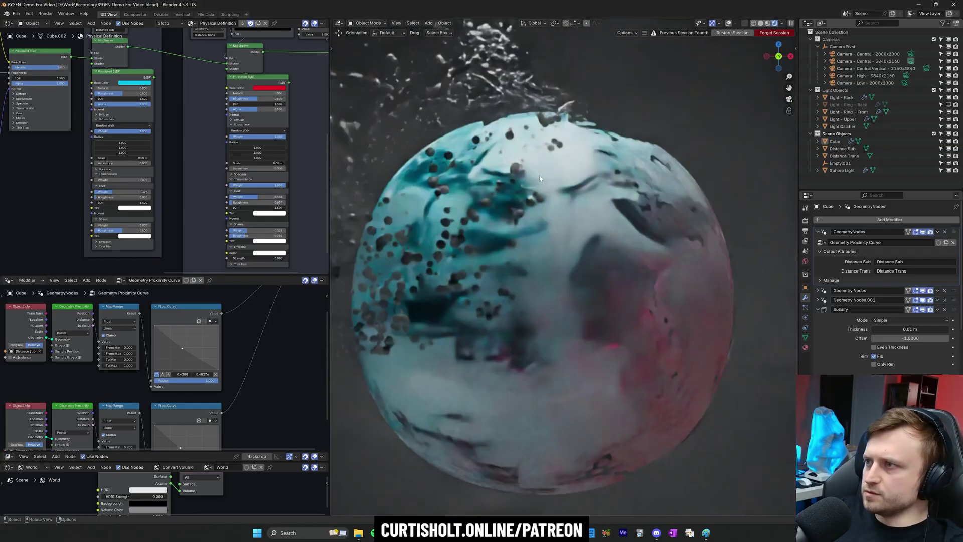
- Give the Sphere Light the cube's Geometry Proximity Curve modifier with Distance Sub and Distance Trans outputs, and inspect the sphere from several angles
{"action": "left_click", "coordinate": [834, 141]}
{"action": "left_click", "coordinate": [842, 170]}
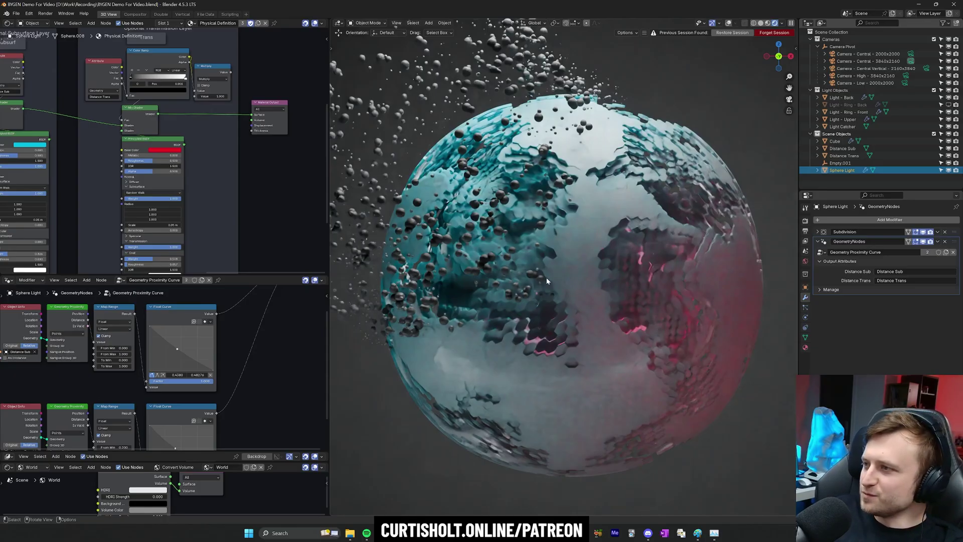
{"action": "scroll", "coordinate": [552, 304], "scroll_direction": "up", "scroll_amount": 3}
{"action": "scroll", "coordinate": [607, 152], "scroll_direction": "down", "scroll_amount": 7}
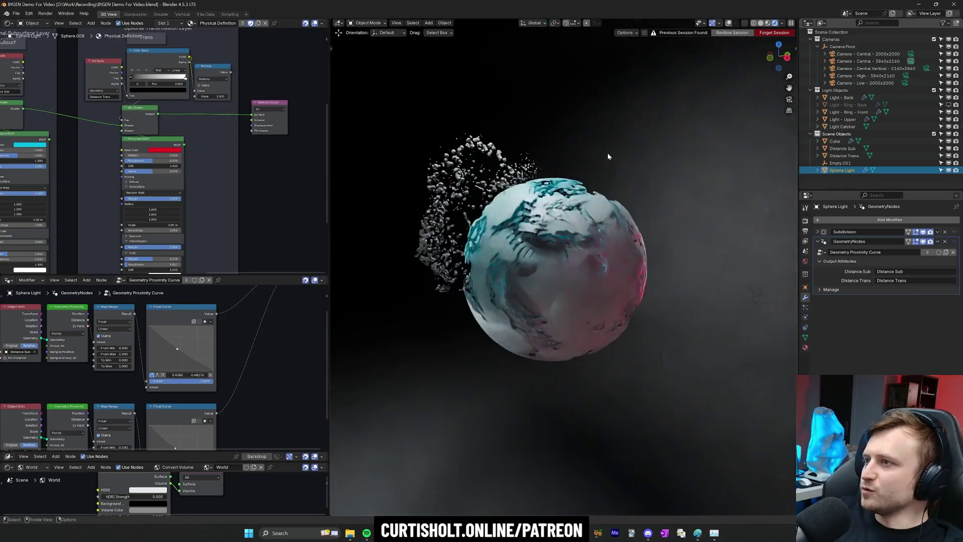
{"action": "scroll", "coordinate": [619, 232], "scroll_direction": "up", "scroll_amount": 7}
{"action": "scroll", "coordinate": [619, 233], "scroll_direction": "down", "scroll_amount": 3}
- Select Camera - Central - 3840x2160 and set its sensor size to 16.7 mm for a tight view of the sphere
{"action": "left_click", "coordinate": [860, 61]}
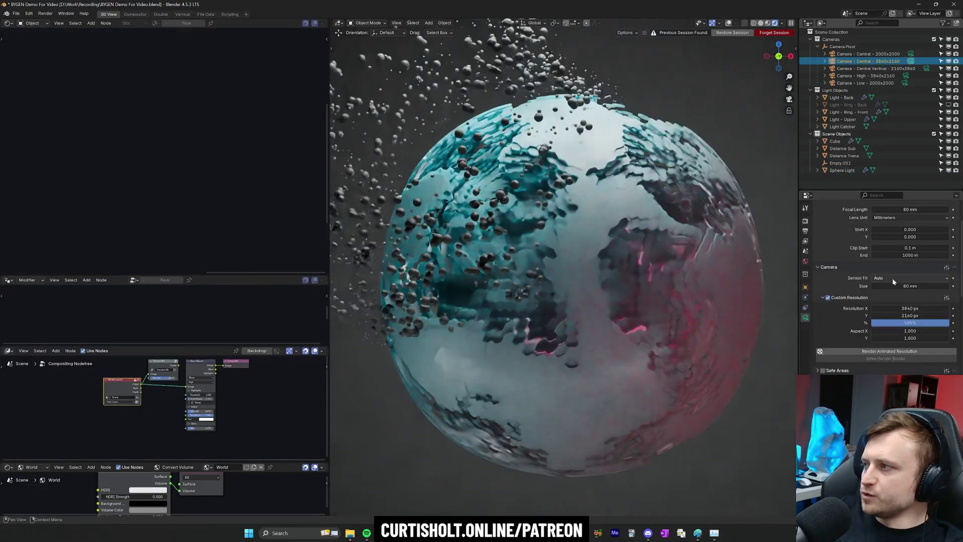
{"action": "scroll", "coordinate": [597, 269], "scroll_direction": "down", "scroll_amount": 3}
{"action": "left_click_drag", "start_coordinate": [912, 271], "coordinate": [887, 271]}
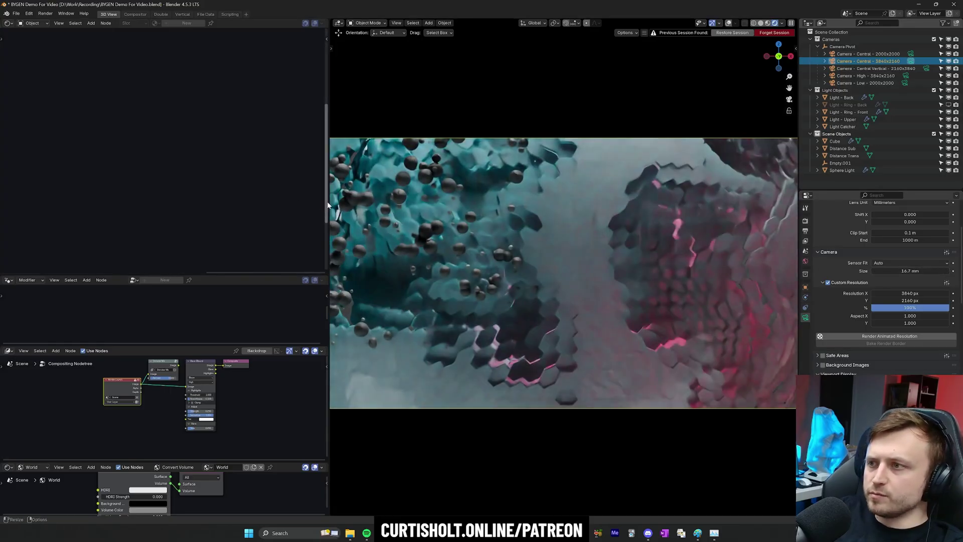
- In the widened viewport, move the central camera to about X 0.18, Y -5.82, Z 1.82 m and roll it -9.87° to reframe the surface
{"action": "left_click_drag", "start_coordinate": [329, 205], "coordinate": [197, 200]}
{"action": "key", "text": "n"}
{"action": "left_click", "coordinate": [794, 47]}
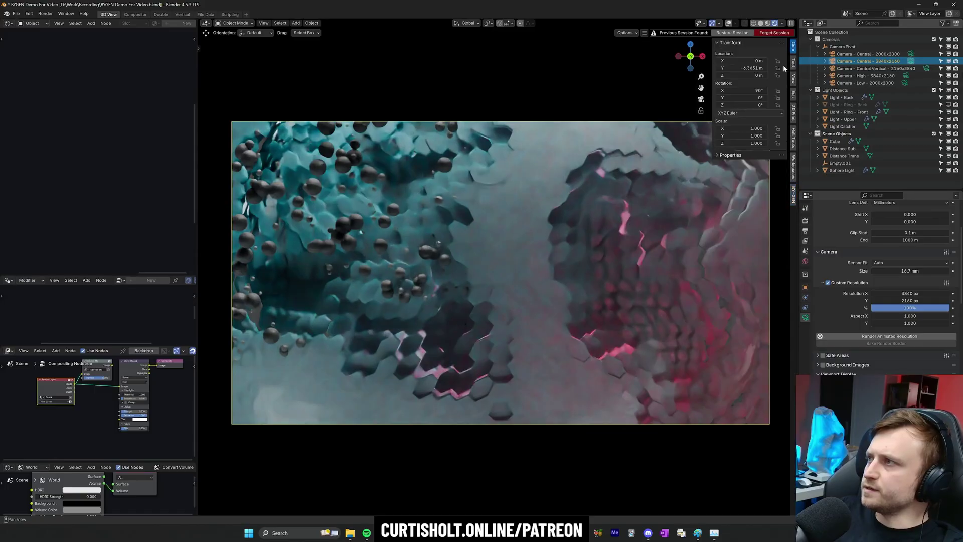
{"action": "left_click_drag", "start_coordinate": [743, 68], "coordinate": [747, 68]}
{"action": "key", "text": "r"}
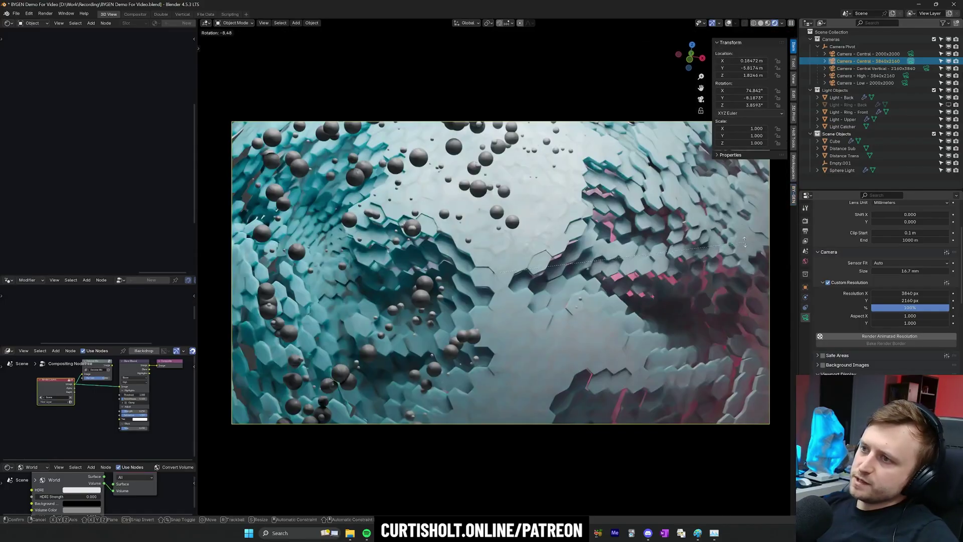
{"action": "left_click", "coordinate": [745, 239]}
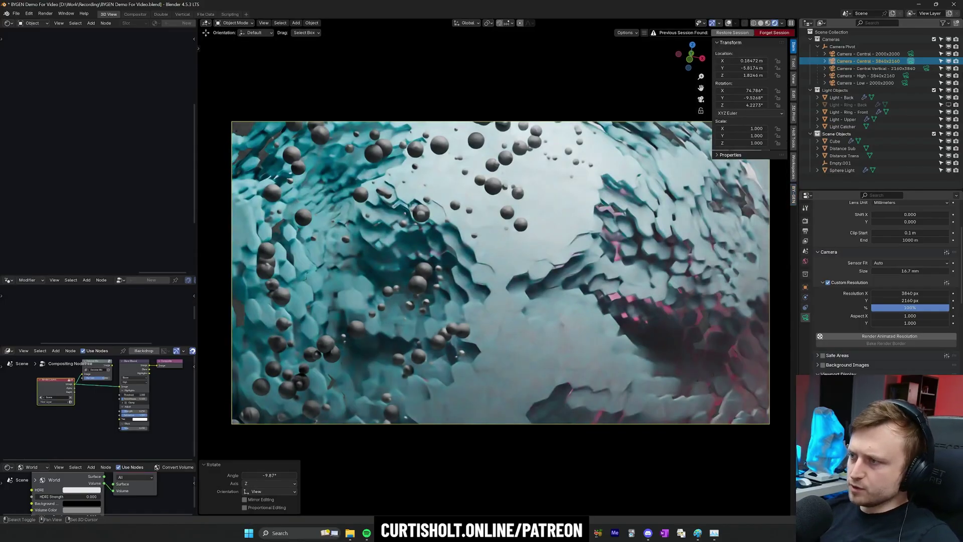
{"action": "key", "text": "shift+grave"}
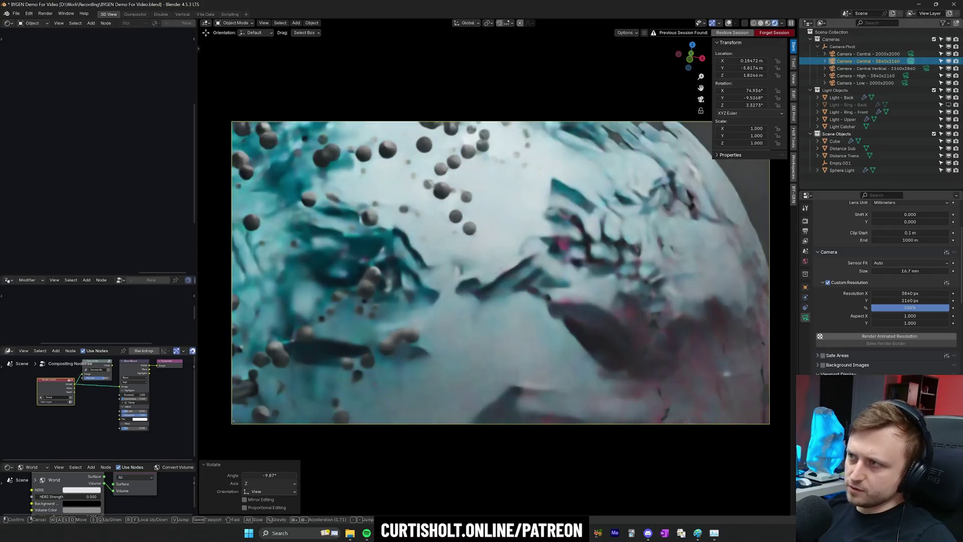
{"action": "left_click", "coordinate": [627, 228]}
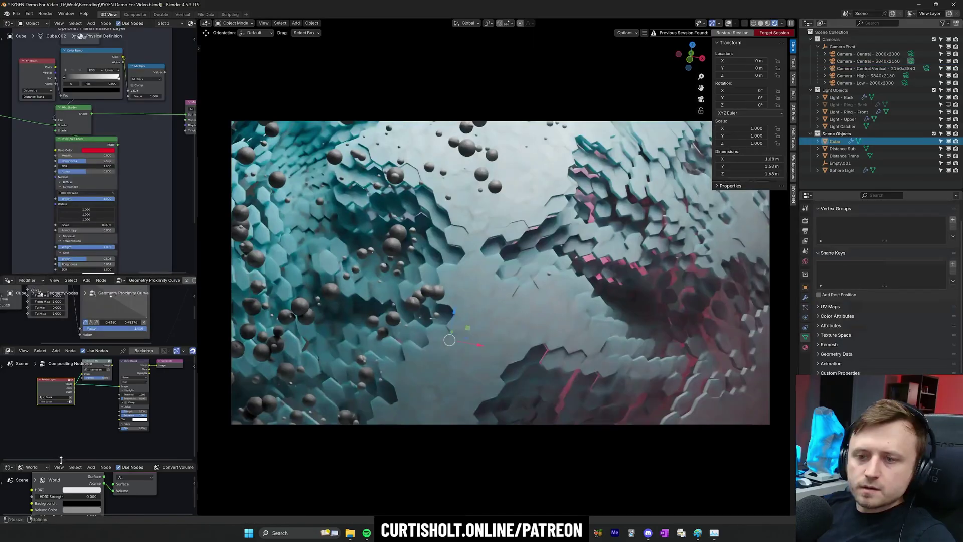
- Enlarge the World shader editor area and turn it into a second 3D viewport showing the whole sphere
{"action": "left_click_drag", "start_coordinate": [58, 461], "coordinate": [50, 399]}
{"action": "left_click", "coordinate": [9, 404]}
{"action": "left_click", "coordinate": [21, 424]}
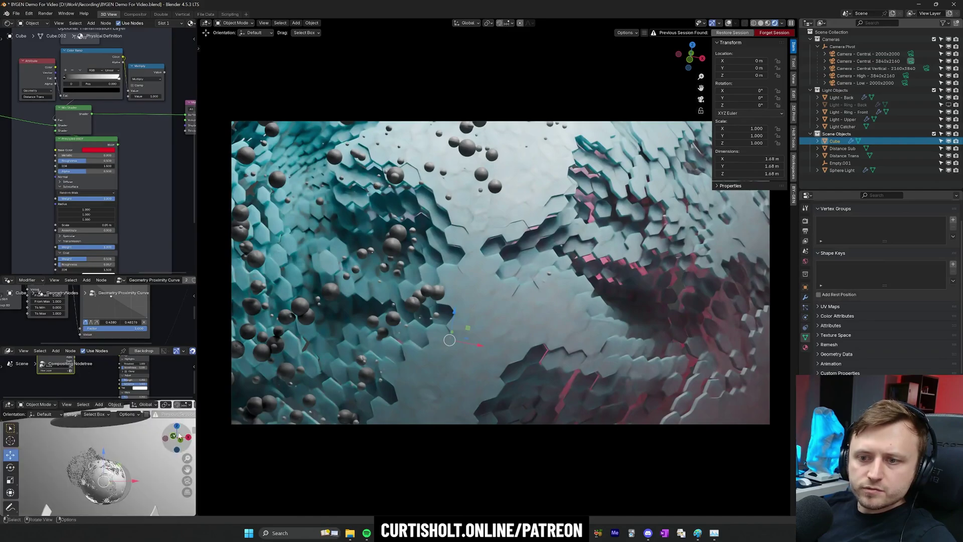
- Edit the Distance Trans mesh with X-ray on and move it toward the upper-right part of the sphere in the camera view
{"action": "left_click", "coordinate": [836, 156]}
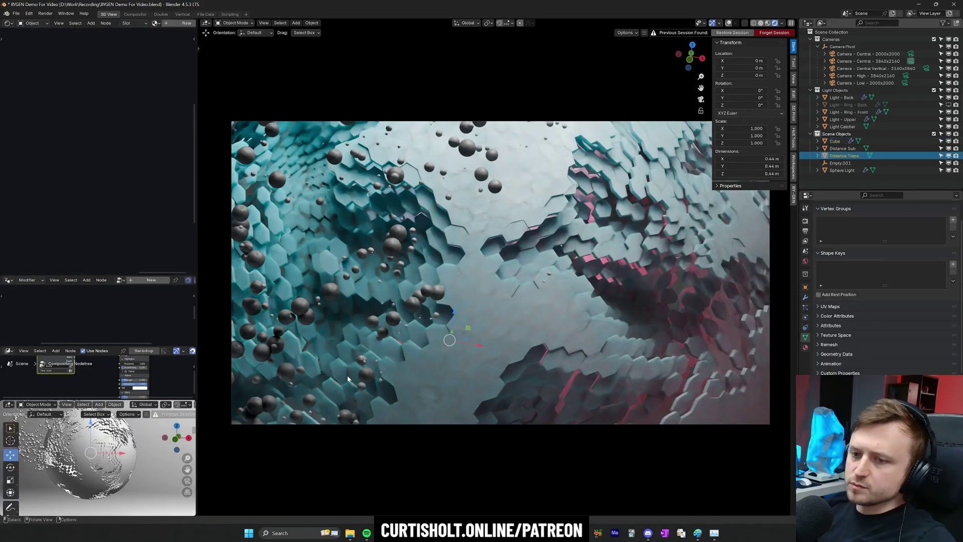
{"action": "scroll", "coordinate": [89, 458], "scroll_direction": "down", "scroll_amount": 1}
{"action": "key", "text": "Tab"}
{"action": "key", "text": "alt+shift+z"}
{"action": "middle_click_drag", "start_coordinate": [90, 458], "coordinate": [37, 443]}
{"action": "key", "text": "g"}
{"action": "left_click", "coordinate": [104, 441]}
{"action": "key", "text": "g"}
{"action": "left_click", "coordinate": [101, 437]}
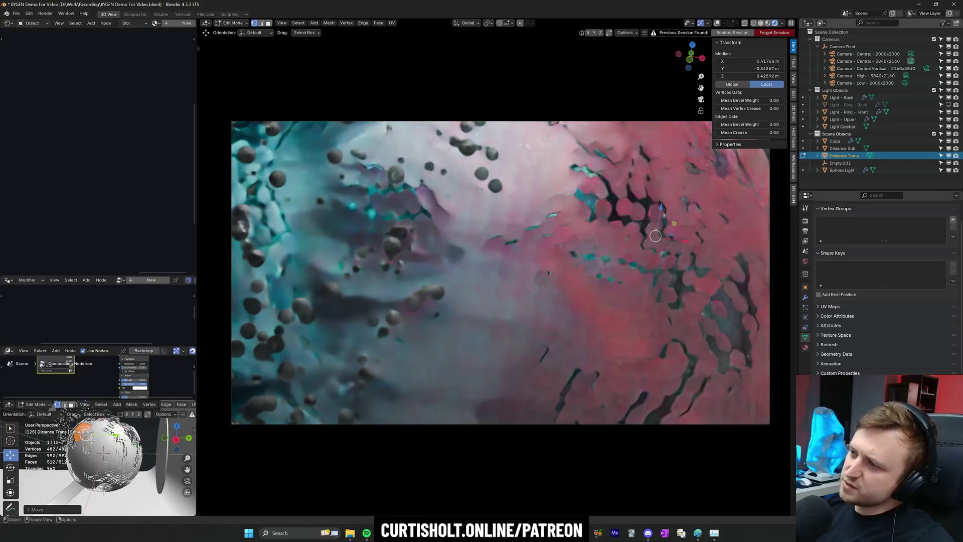
- Move the Distance Trans mesh to the sphere's lower front, median about X 0.09, Y -0.45, Z -0.14 m, and leave Edit Mode
{"action": "middle_click_drag", "start_coordinate": [97, 440], "coordinate": [133, 455]}
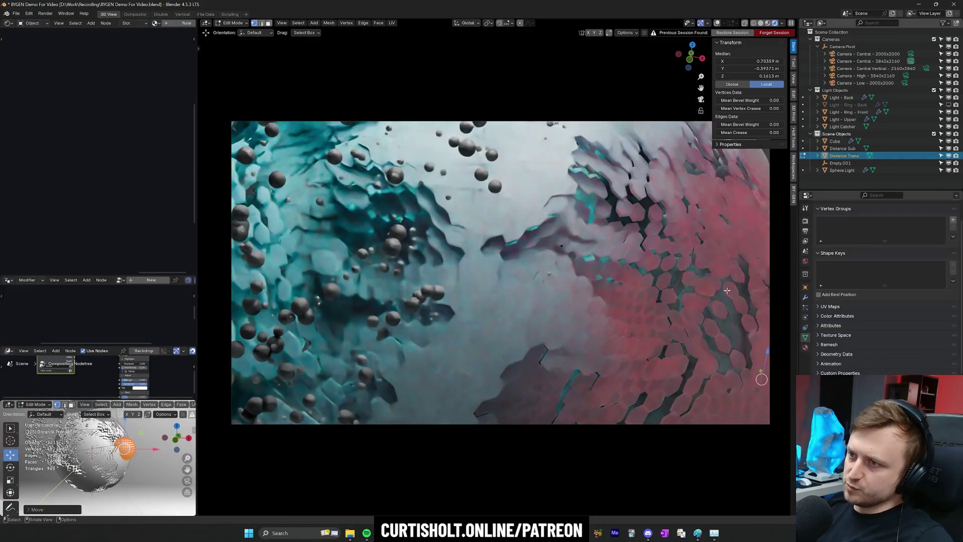
{"action": "key", "text": "g"}
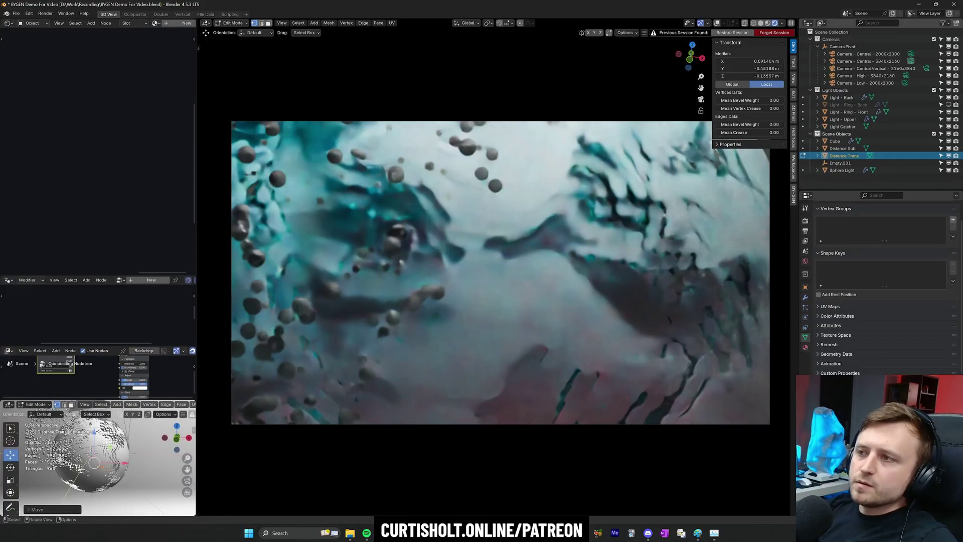
{"action": "left_click_drag", "start_coordinate": [108, 346], "coordinate": [110, 230]}
{"action": "left_click_drag", "start_coordinate": [108, 292], "coordinate": [108, 278]}
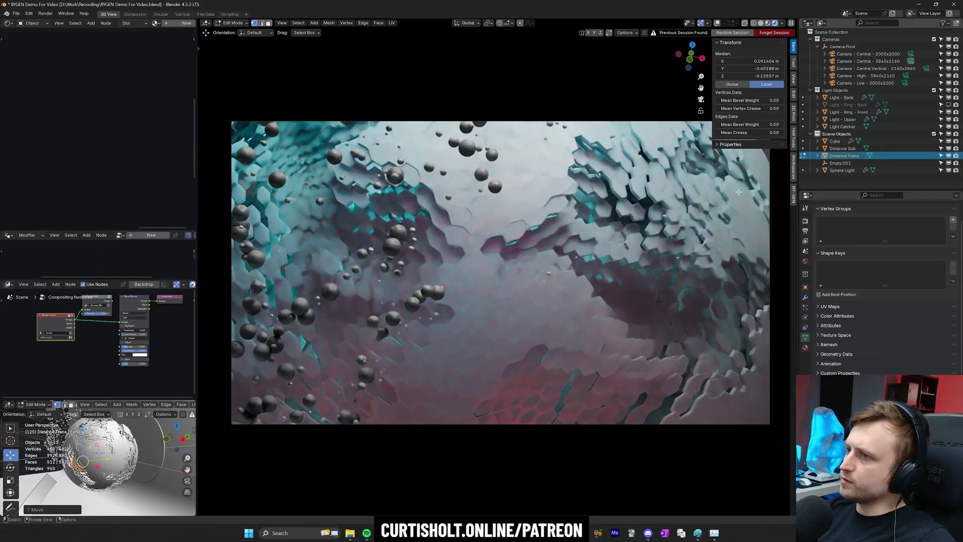
{"action": "key", "text": "Tab"}
- In the cube's Geometry Proximity Curve nodes, lower the second Float Curve's middle point to about 0.33, 0.26
{"action": "left_click", "coordinate": [547, 203]}
{"action": "left_click", "coordinate": [835, 141]}
{"action": "left_click", "coordinate": [819, 267]}
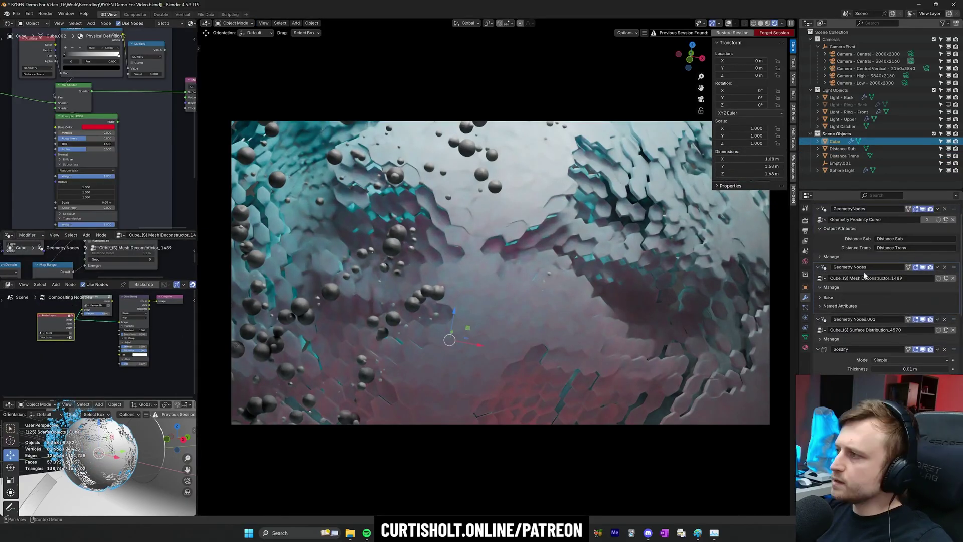
{"action": "left_click", "coordinate": [851, 262]}
{"action": "left_click_drag", "start_coordinate": [106, 279], "coordinate": [103, 391]}
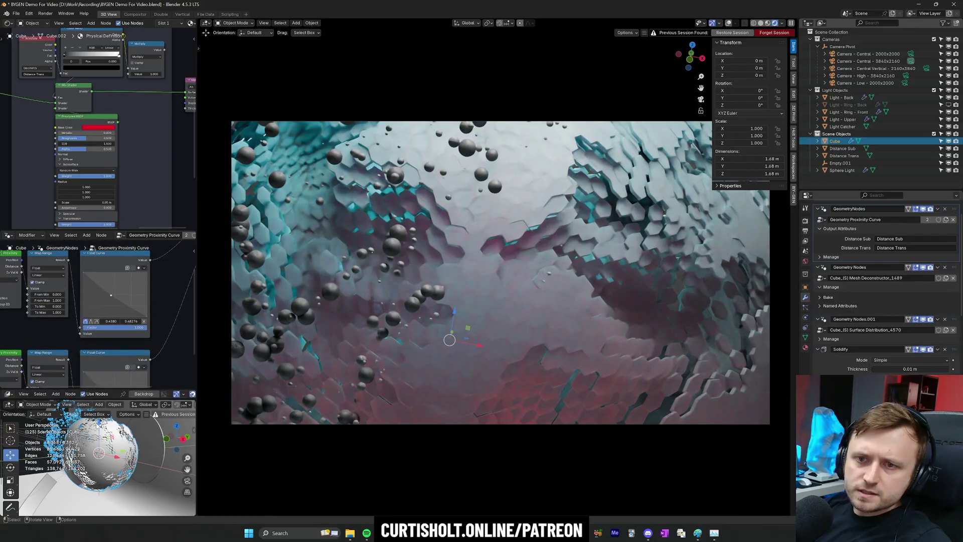
{"action": "middle_click_drag", "start_coordinate": [108, 361], "coordinate": [111, 301]}
{"action": "scroll", "coordinate": [111, 301], "scroll_direction": "up", "scroll_amount": 2}
{"action": "left_click_drag", "start_coordinate": [111, 341], "coordinate": [106, 351]}
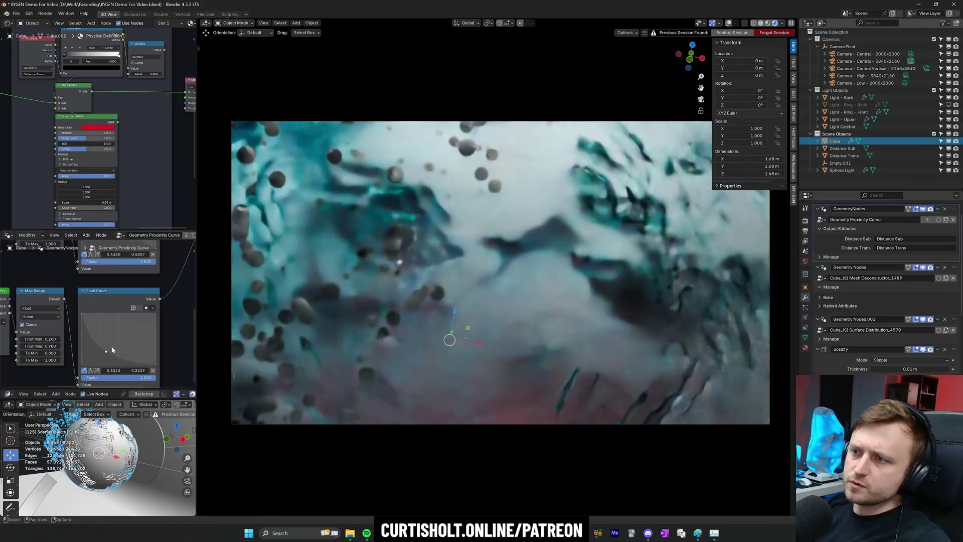
- Edit the Distance Trans mesh again and move it outward to the sphere's lower-left front
{"action": "left_click", "coordinate": [844, 156]}
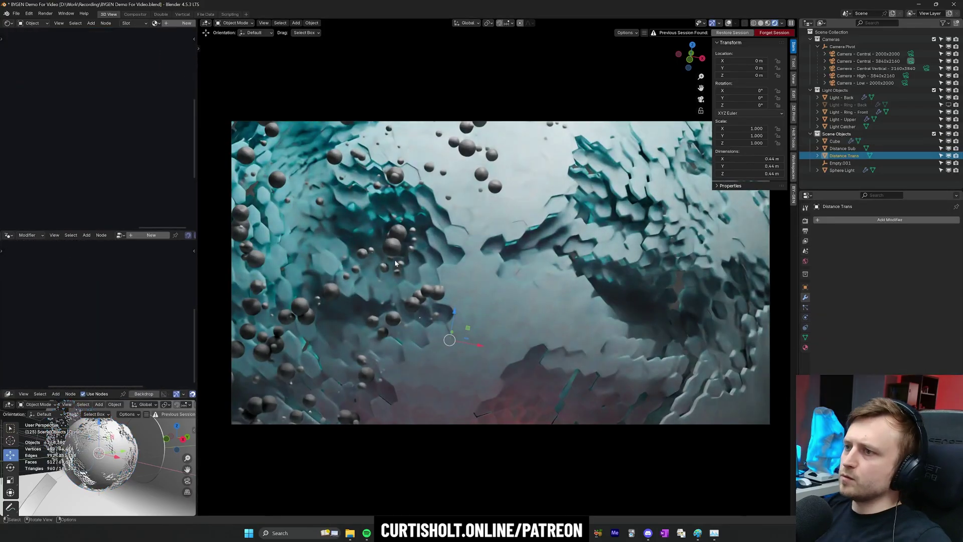
{"action": "key", "text": "Tab"}
{"action": "left_click", "coordinate": [284, 294]}
{"action": "key", "text": "g"}
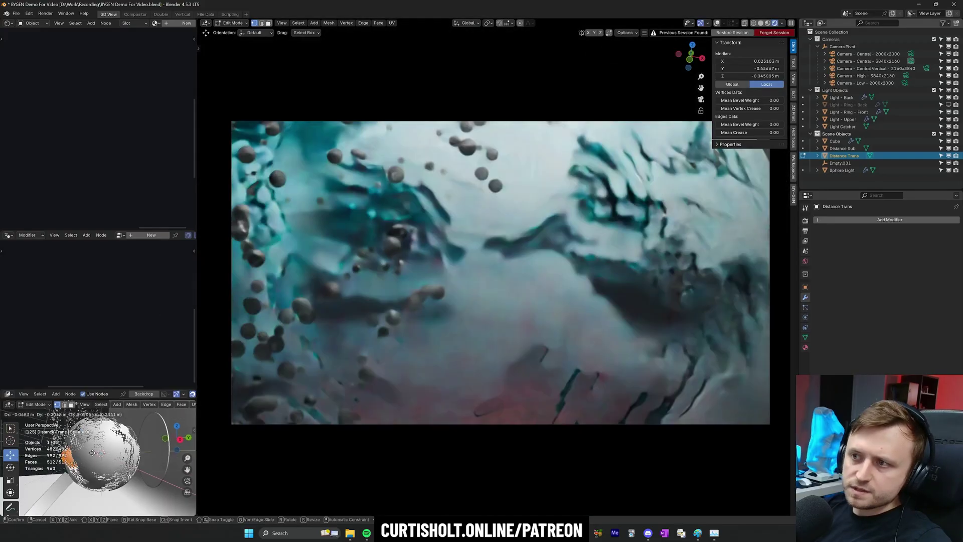
{"action": "left_click", "coordinate": [102, 459]}
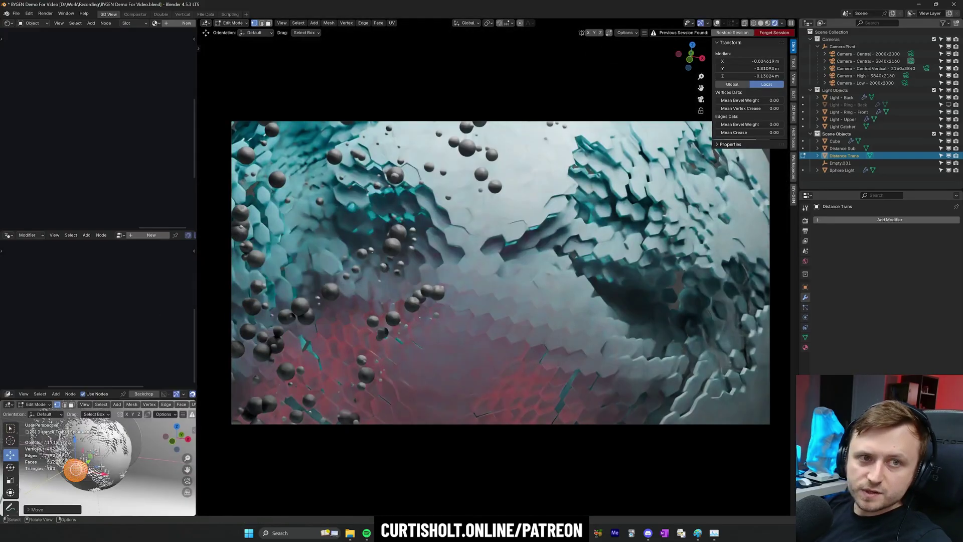
- Undo the stretching of the Distance Trans mesh and move it toward the sphere's right side
{"action": "key", "text": "g"}
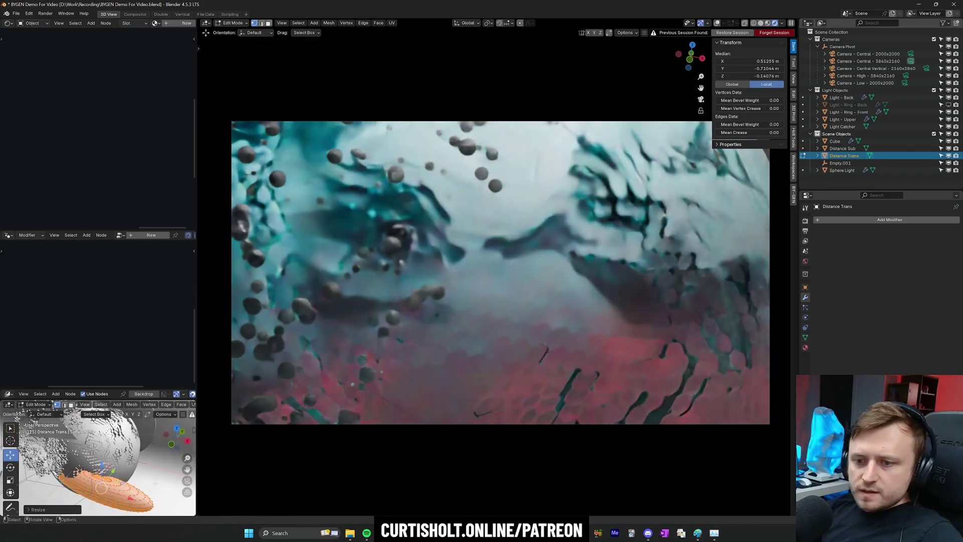
{"action": "middle_click_drag", "start_coordinate": [143, 468], "coordinate": [101, 466]}
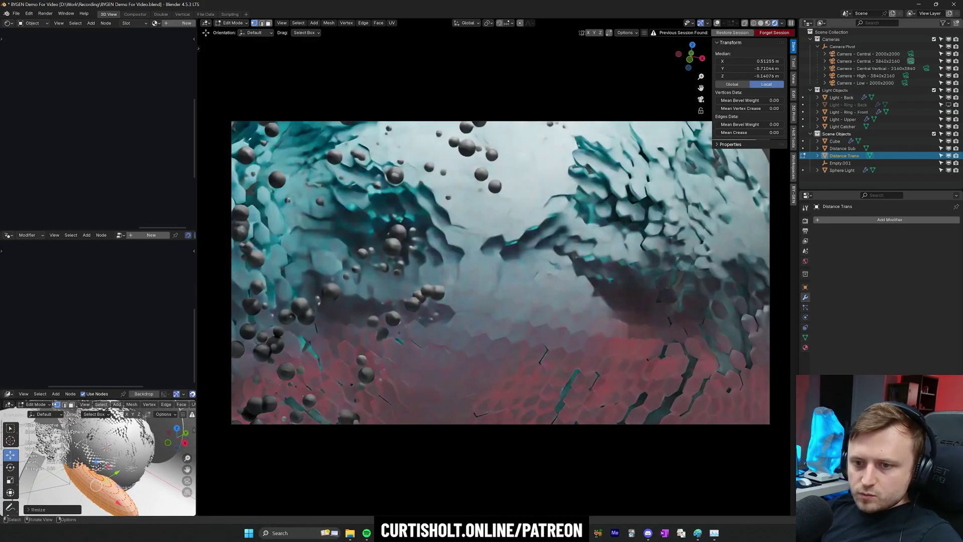
{"action": "key", "text": "ctrl+z"}
{"action": "key", "text": "g"}
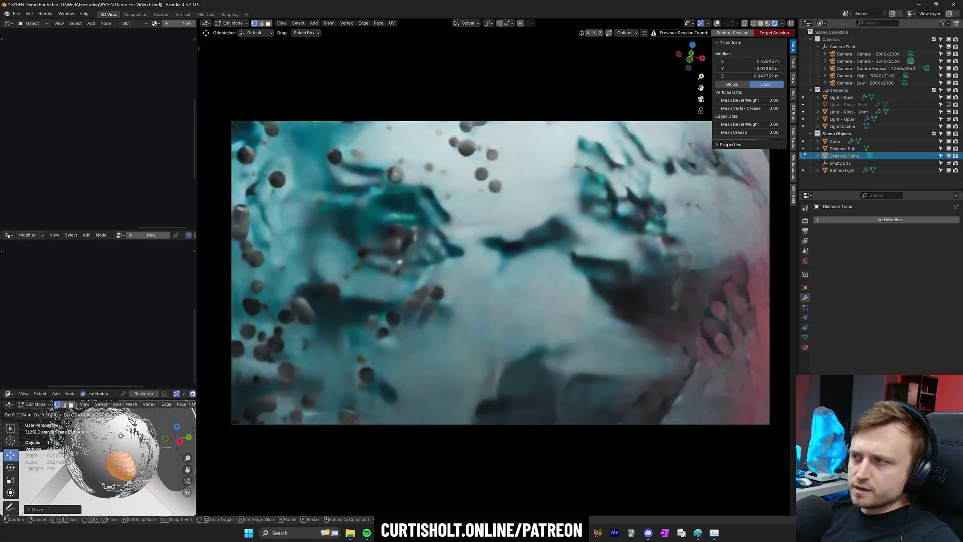
{"action": "left_click", "coordinate": [124, 473]}
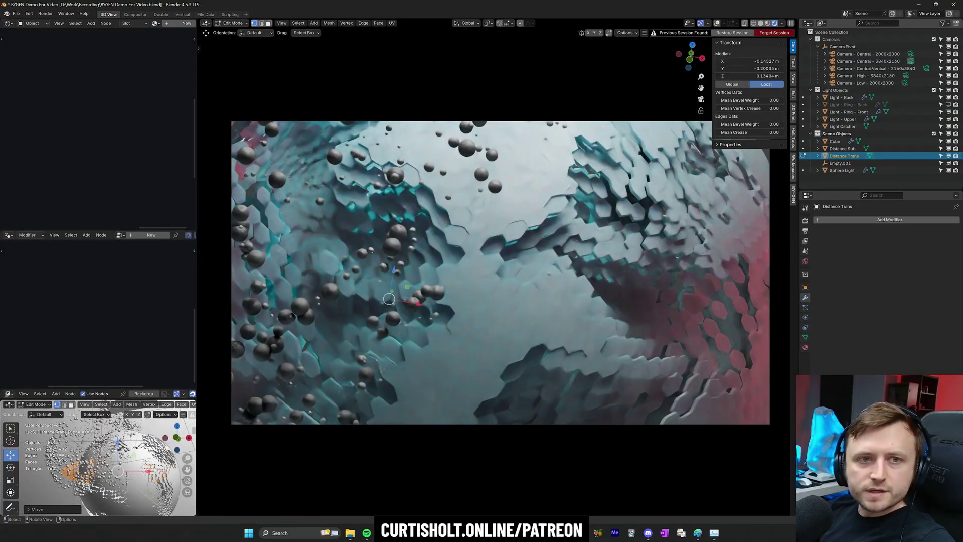
- Duplicate the Distance Trans geometry to the sphere's opposite side, rotate the selection to tint both edges red, and leave Edit Mode
{"action": "key", "text": "shift+d"}
{"action": "key", "text": "y"}
{"action": "right_click", "coordinate": [126, 475]}
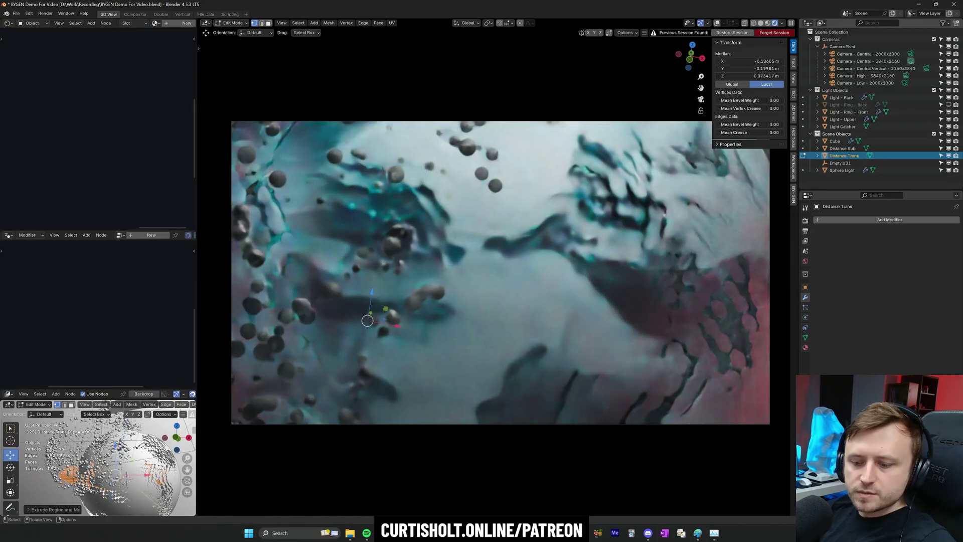
{"action": "key", "text": "r"}
{"action": "left_click", "coordinate": [175, 475]}
{"action": "key", "text": "r"}
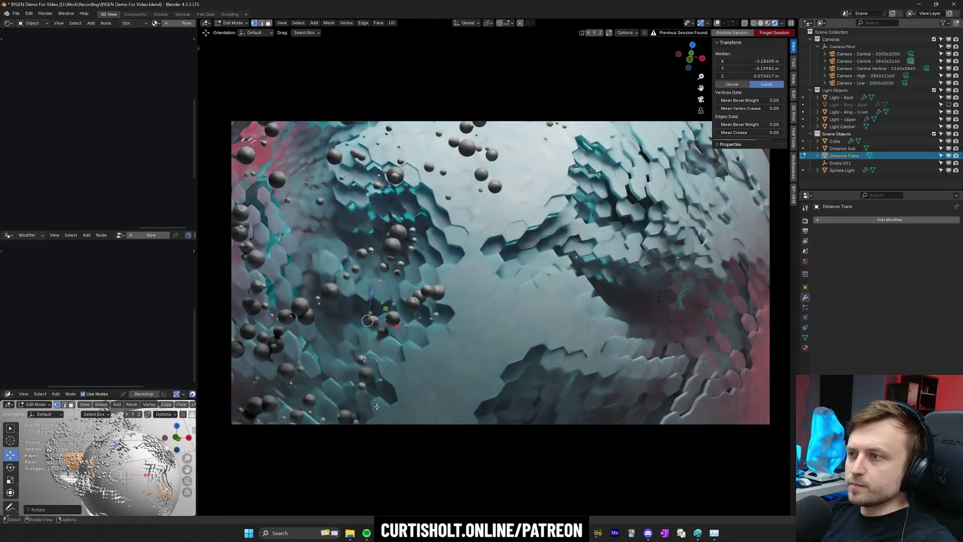
{"action": "key", "text": "Tab"}
- Hide the cube's Surface Distribution modifier in the viewport, deselect everything, and play the animation through the camera
{"action": "left_click", "coordinate": [722, 344]}
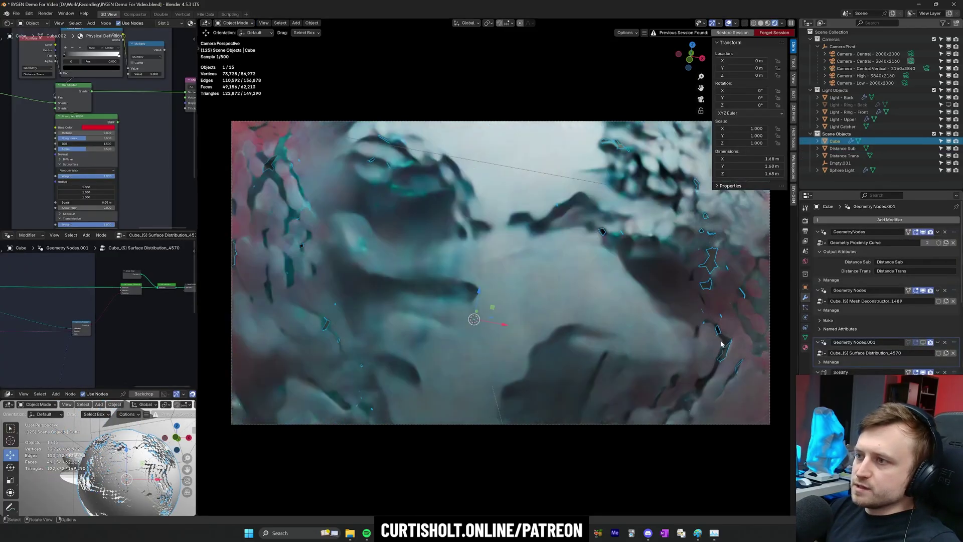
{"action": "key", "text": "alt+a"}
{"action": "key", "text": "space"}
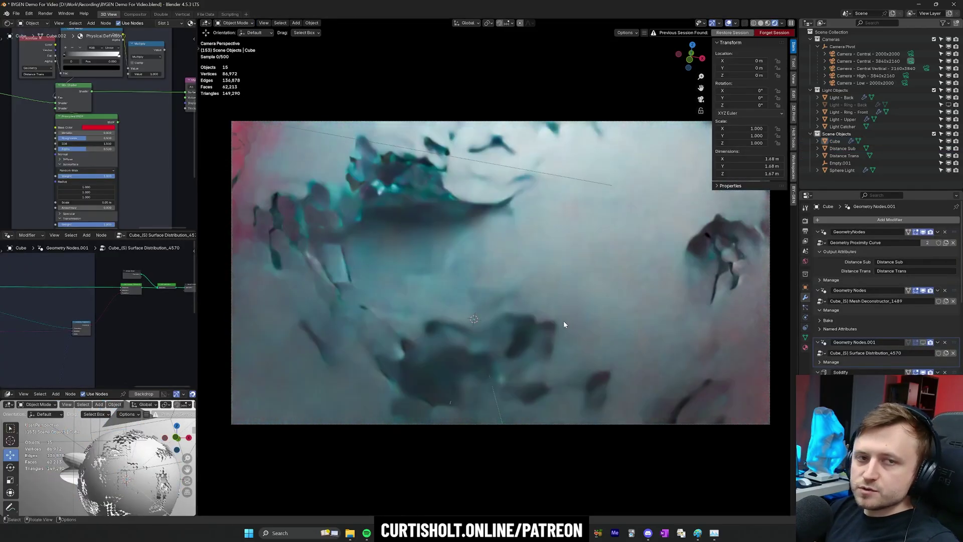
{"action": "key", "text": "space"}
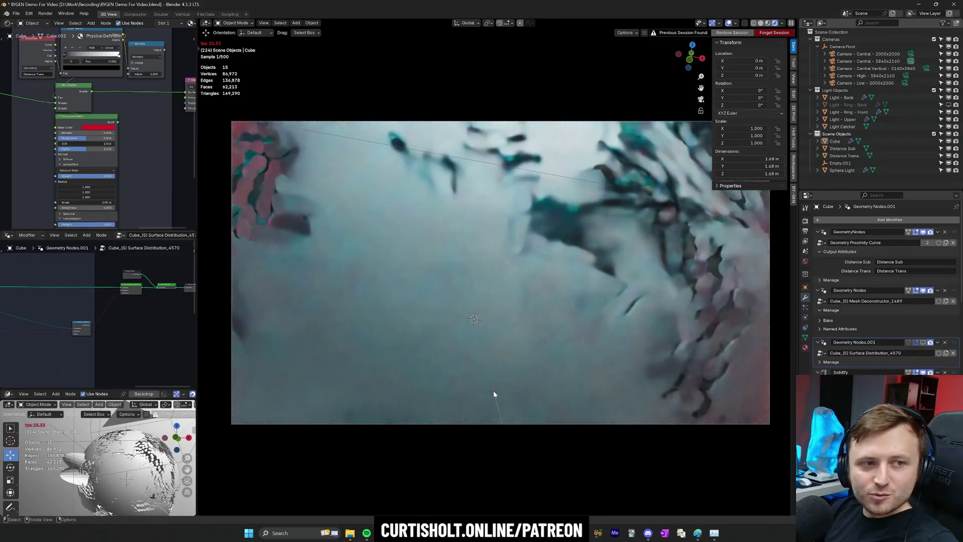
- Set the Mesh Deconstructor's Vector Animation speed to 0.070, switch the small viewport to camera view, and preview the animation
{"action": "left_click_drag", "start_coordinate": [81, 326], "coordinate": [43, 326]}
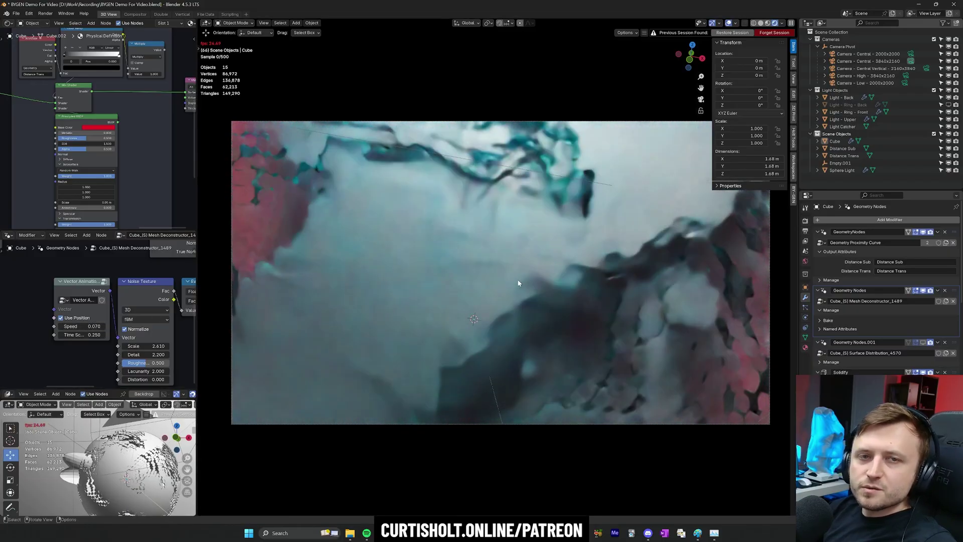
{"action": "key", "text": "space"}
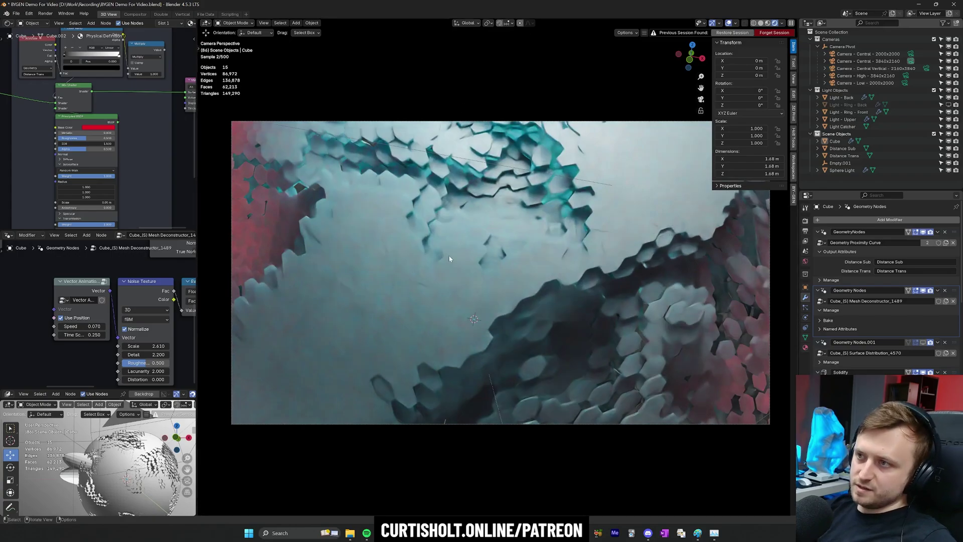
{"action": "key", "text": "KP_0"}
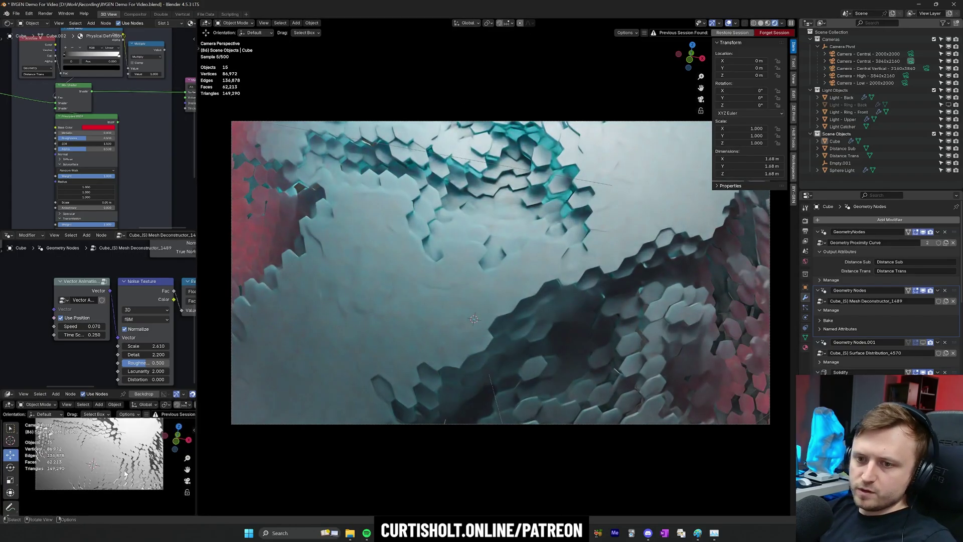
{"action": "key", "text": "space"}
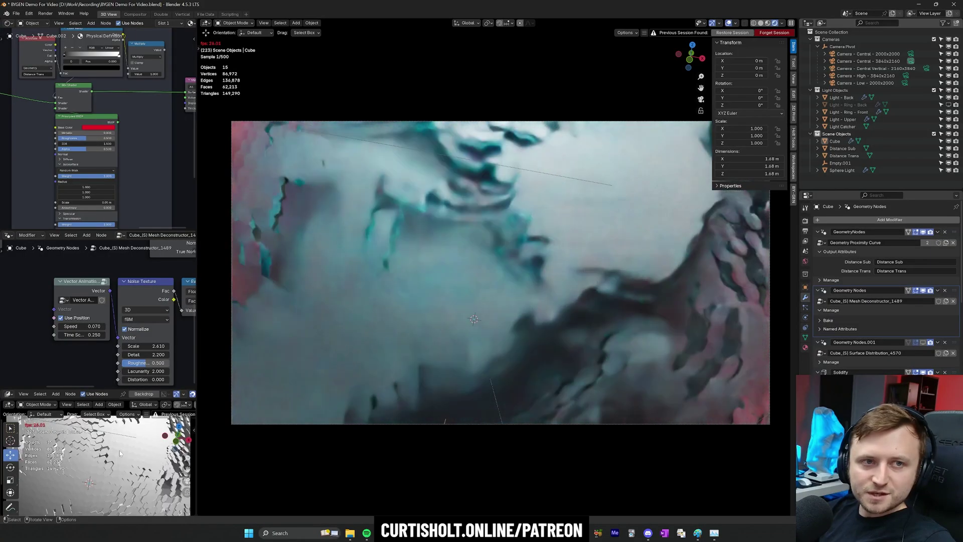
- Set the Mesh Deconstructor's Map Range From Min to 1.040 and Noise Texture distortion to 24.300 while replaying the animation
{"action": "key", "text": "space"}
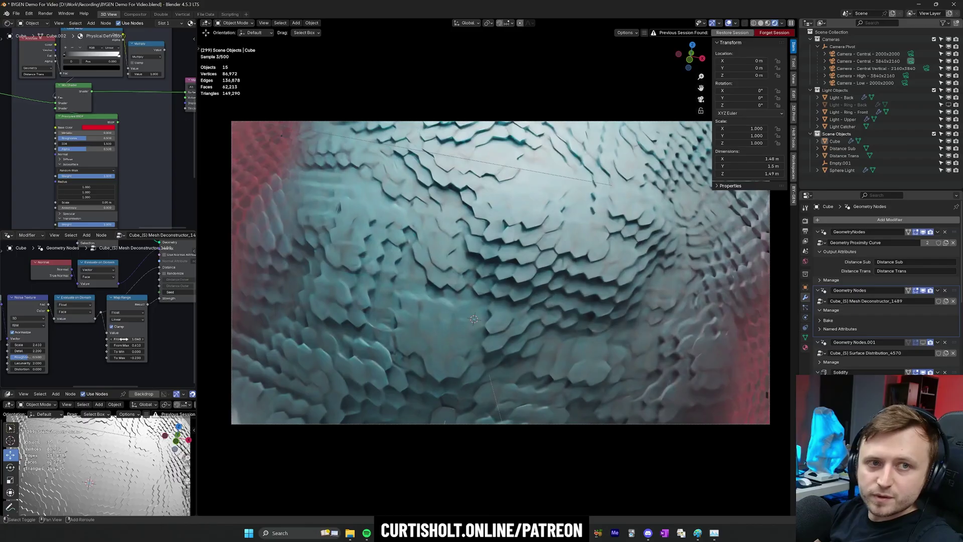
{"action": "key", "text": "space"}
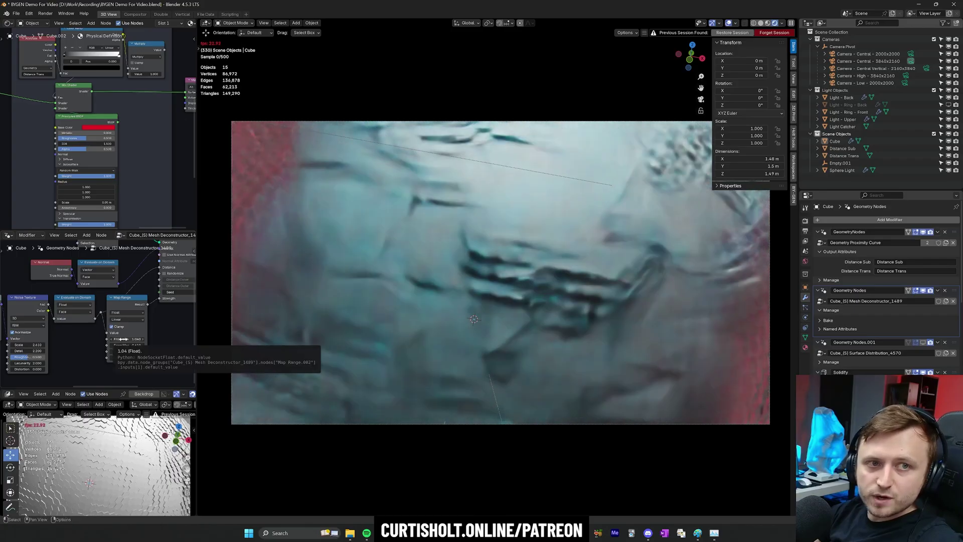
{"action": "key", "text": "space"}
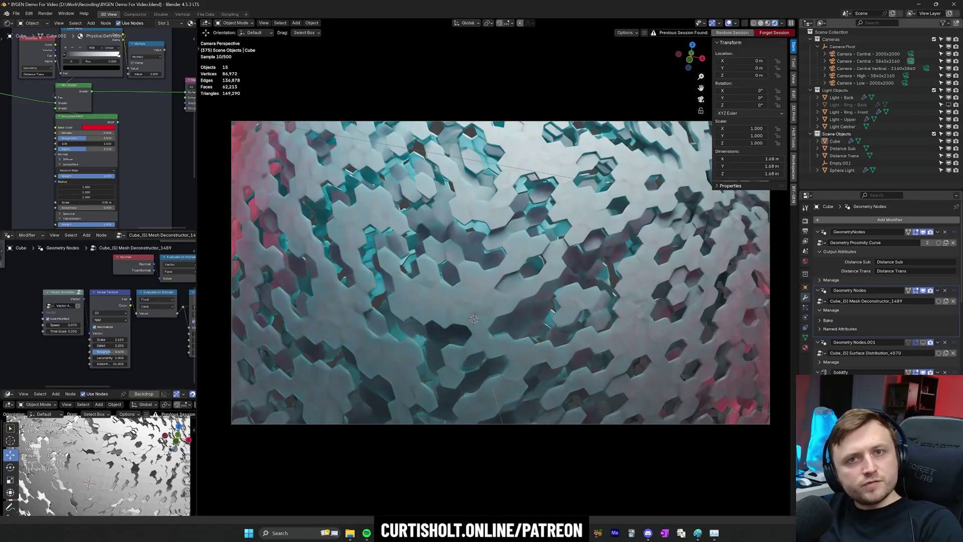
- Undo the last distortion change on the Mesh Deconstructor's Noise Texture
{"action": "key", "text": "ctrl+z"}
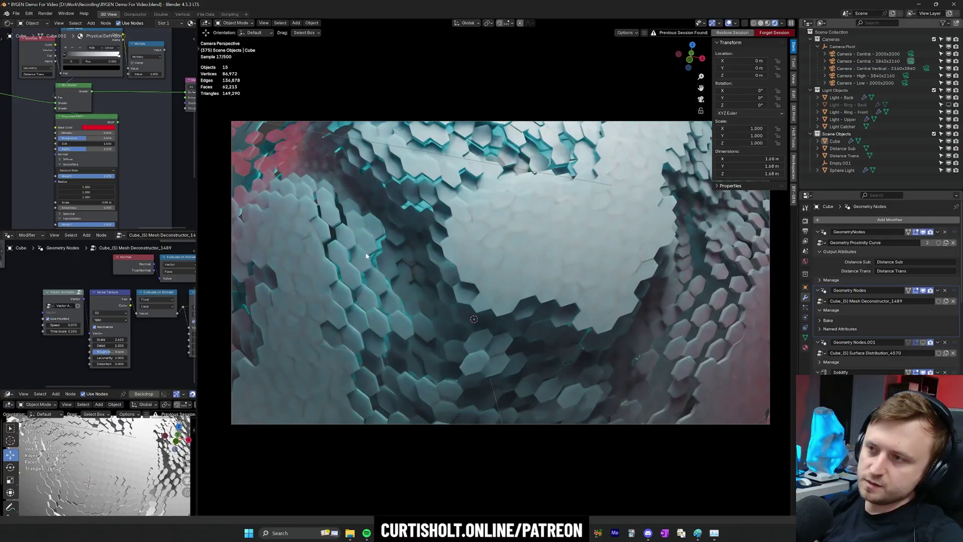
- Open the Windows emoji picker and search it for "computer"
{"action": "key", "text": "super+period"}
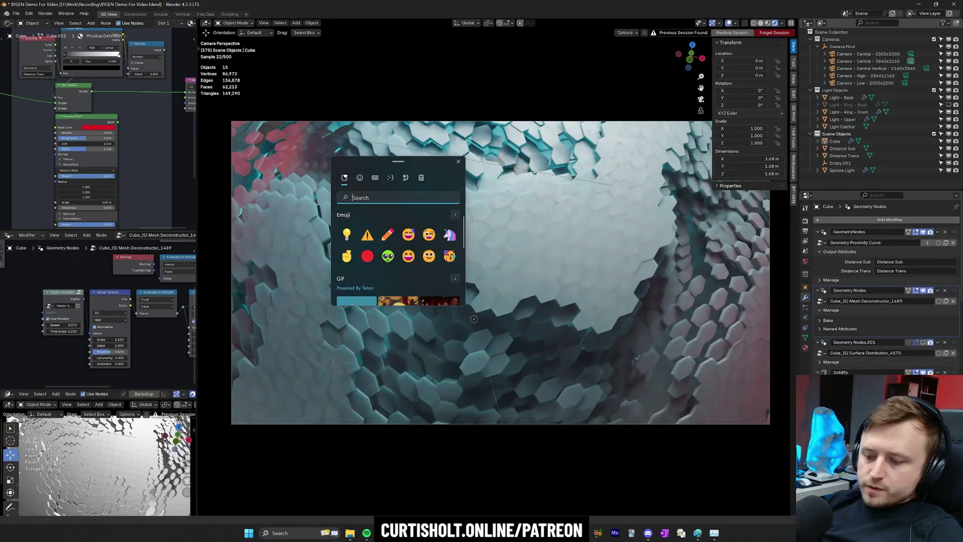
{"action": "type", "text": "logi"}
{"action": "key", "text": "BackSpace"}
{"action": "key", "text": "BackSpace"}
{"action": "key", "text": "BackSpace"}
{"action": "key", "text": "BackSpace"}
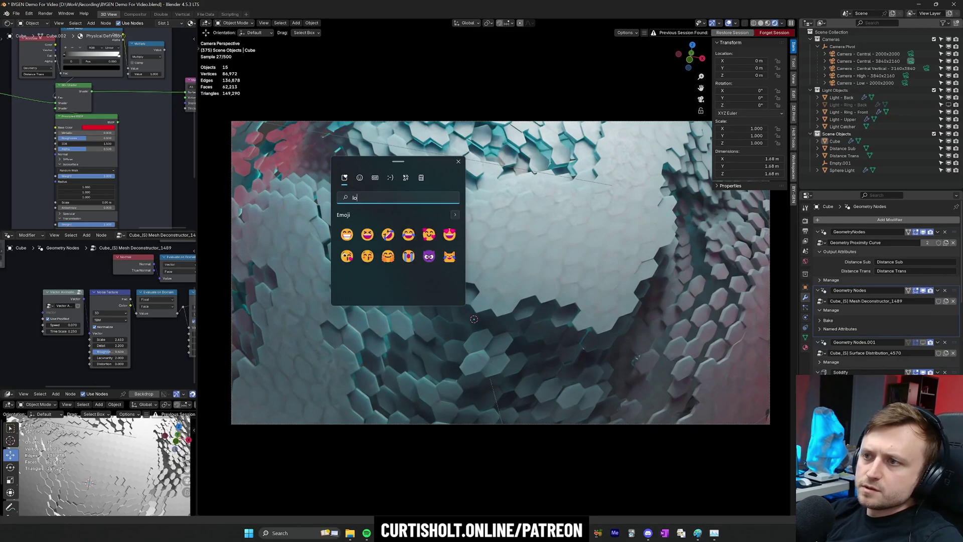
{"action": "type", "text": "computer"}
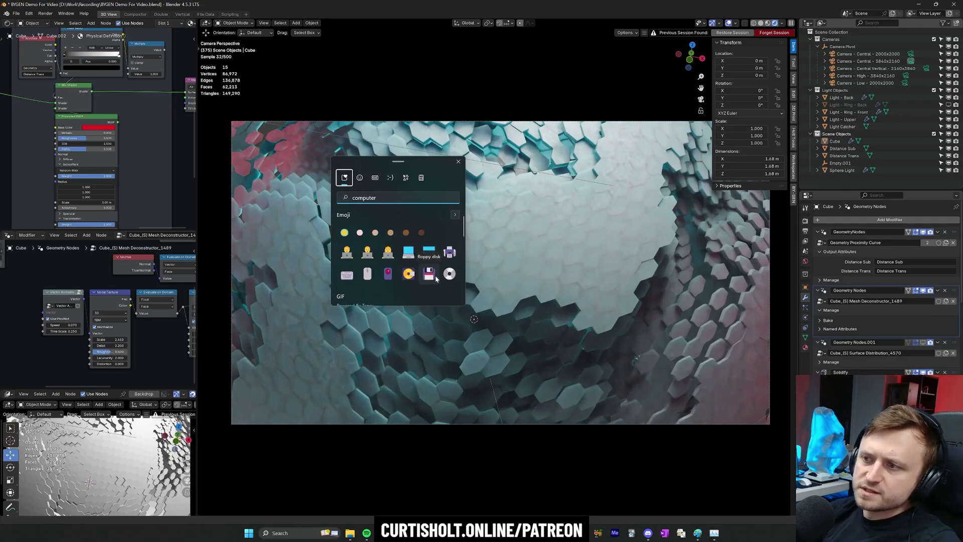
- Replace the emoji search with "disk" and move the picker off the camera view, over the node editors
{"action": "key", "text": "BackSpace"}
{"action": "key", "text": "BackSpace"}
{"action": "key", "text": "BackSpace"}
{"action": "key", "text": "BackSpace"}
{"action": "key", "text": "BackSpace"}
{"action": "key", "text": "BackSpace"}
{"action": "key", "text": "BackSpace"}
{"action": "key", "text": "BackSpace"}
{"action": "type", "text": "disk"}
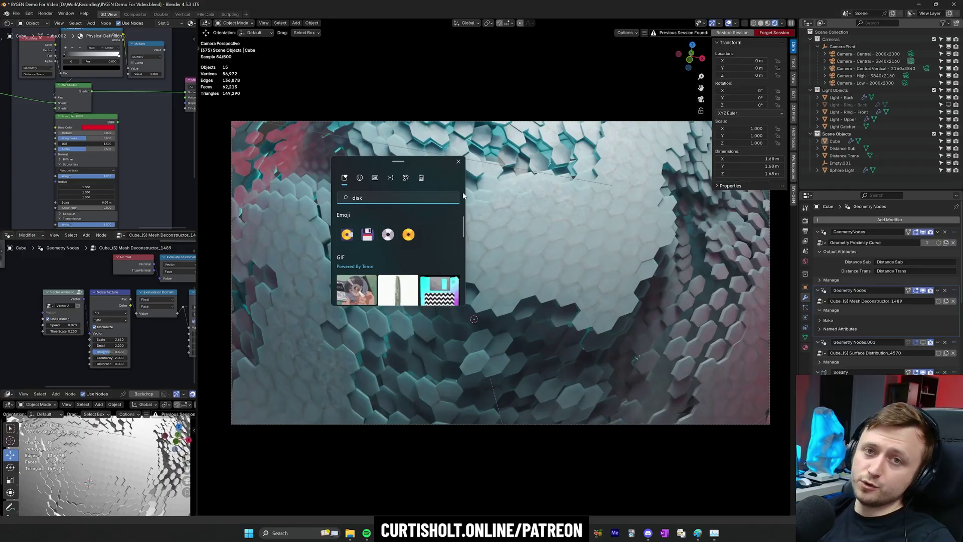
{"action": "left_click_drag", "start_coordinate": [427, 163], "coordinate": [183, 215]}
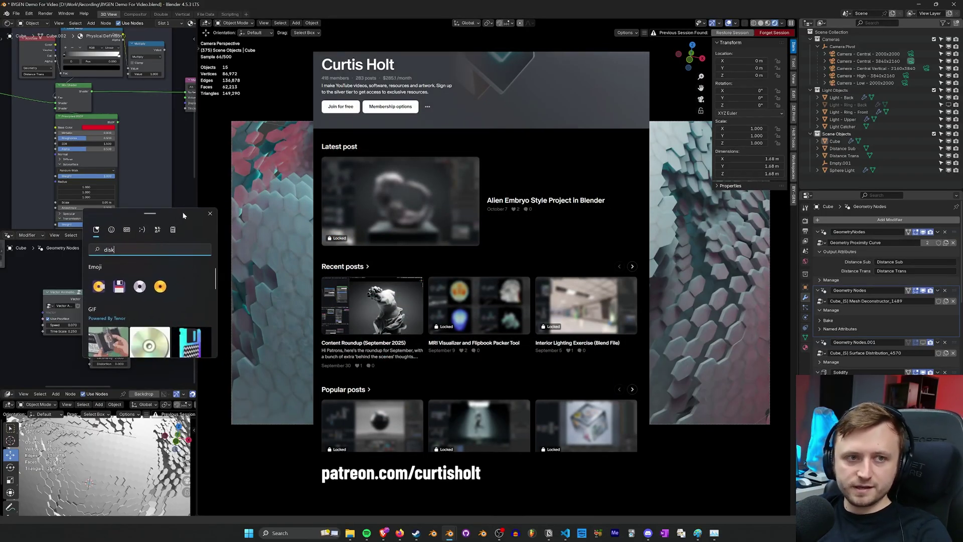